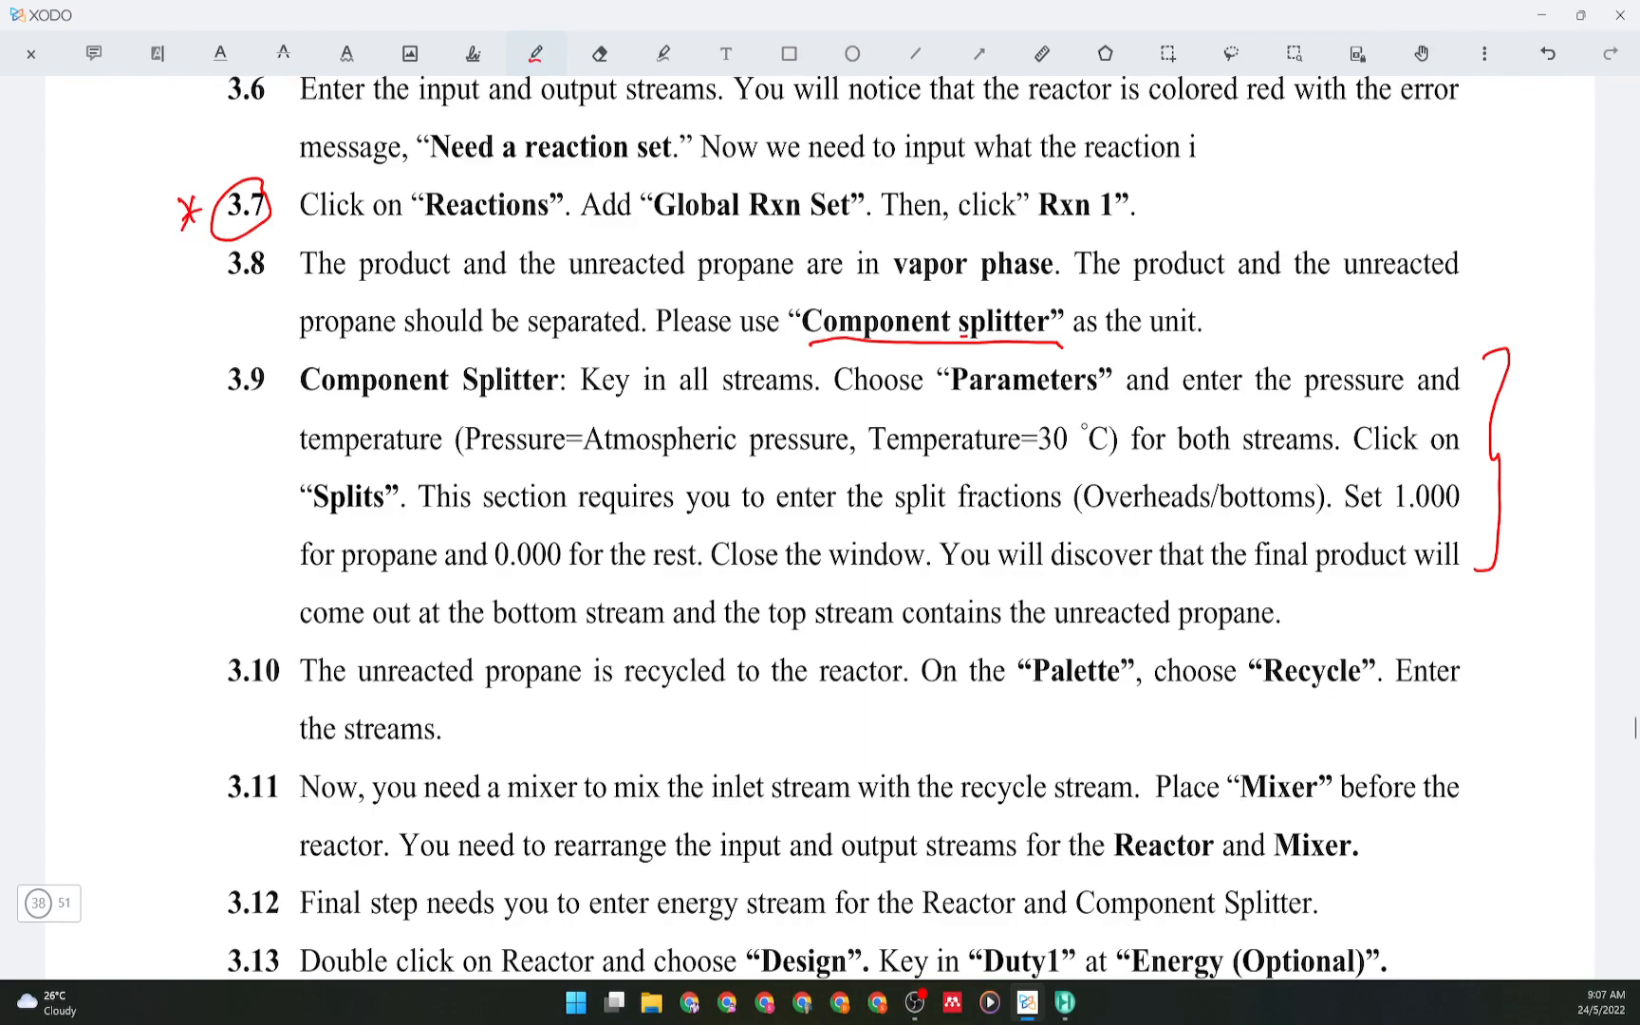
- Underline the words "Component splitter" in instruction 3.8 of the lab manual
{"action": "left_click_drag", "start_coordinate": [818, 357], "coordinate": [1023, 349]}
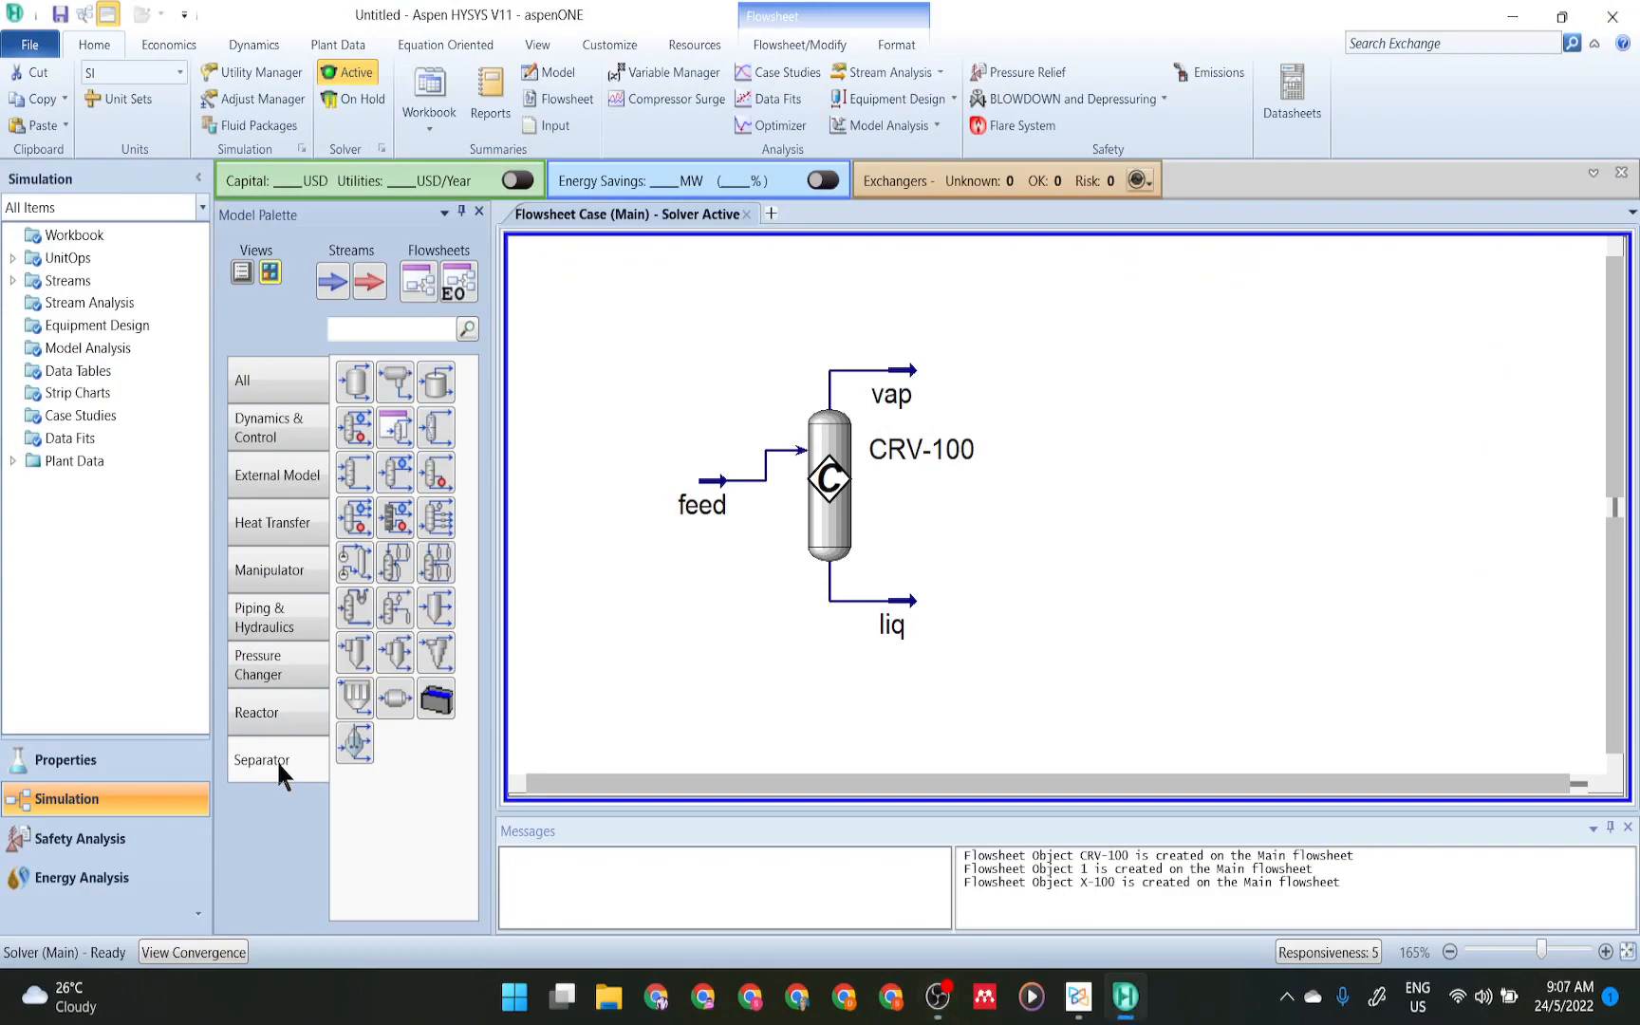
- Switch to Aspen HYSYS, add a Component Splitter beside reactor CRV-100 and connect the vap stream as its inlet
{"action": "left_click_drag", "start_coordinate": [444, 440], "coordinate": [1018, 465]}
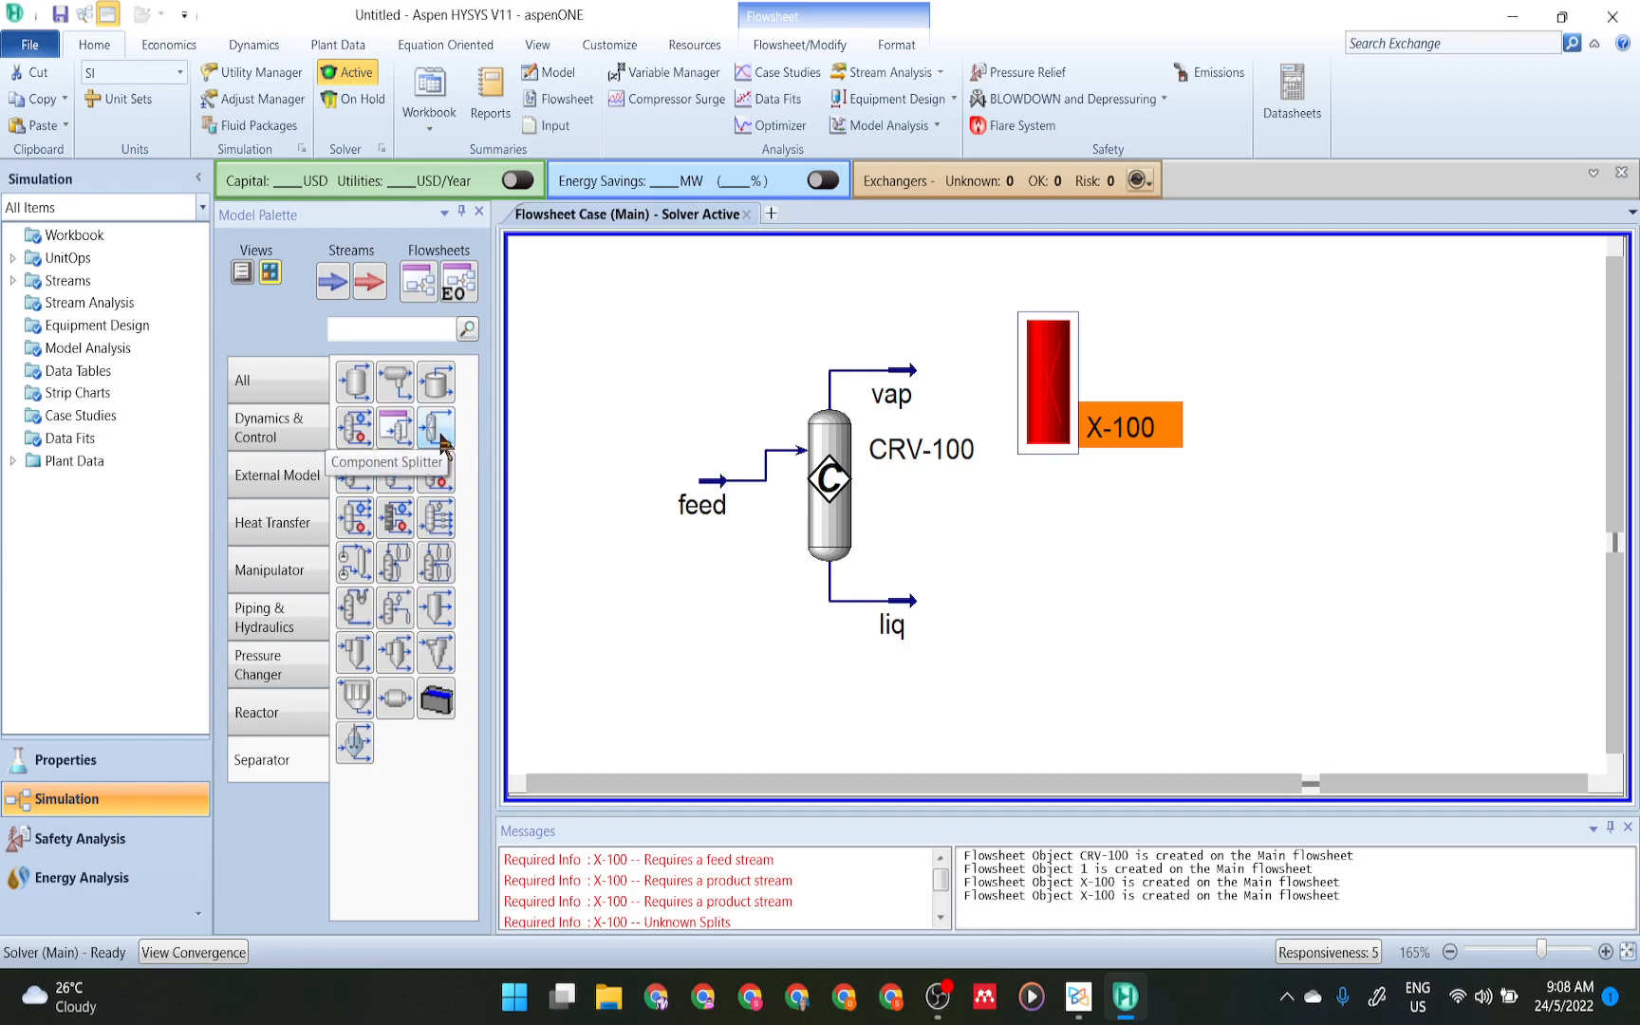
{"action": "mouse_move", "coordinate": [1054, 397]}
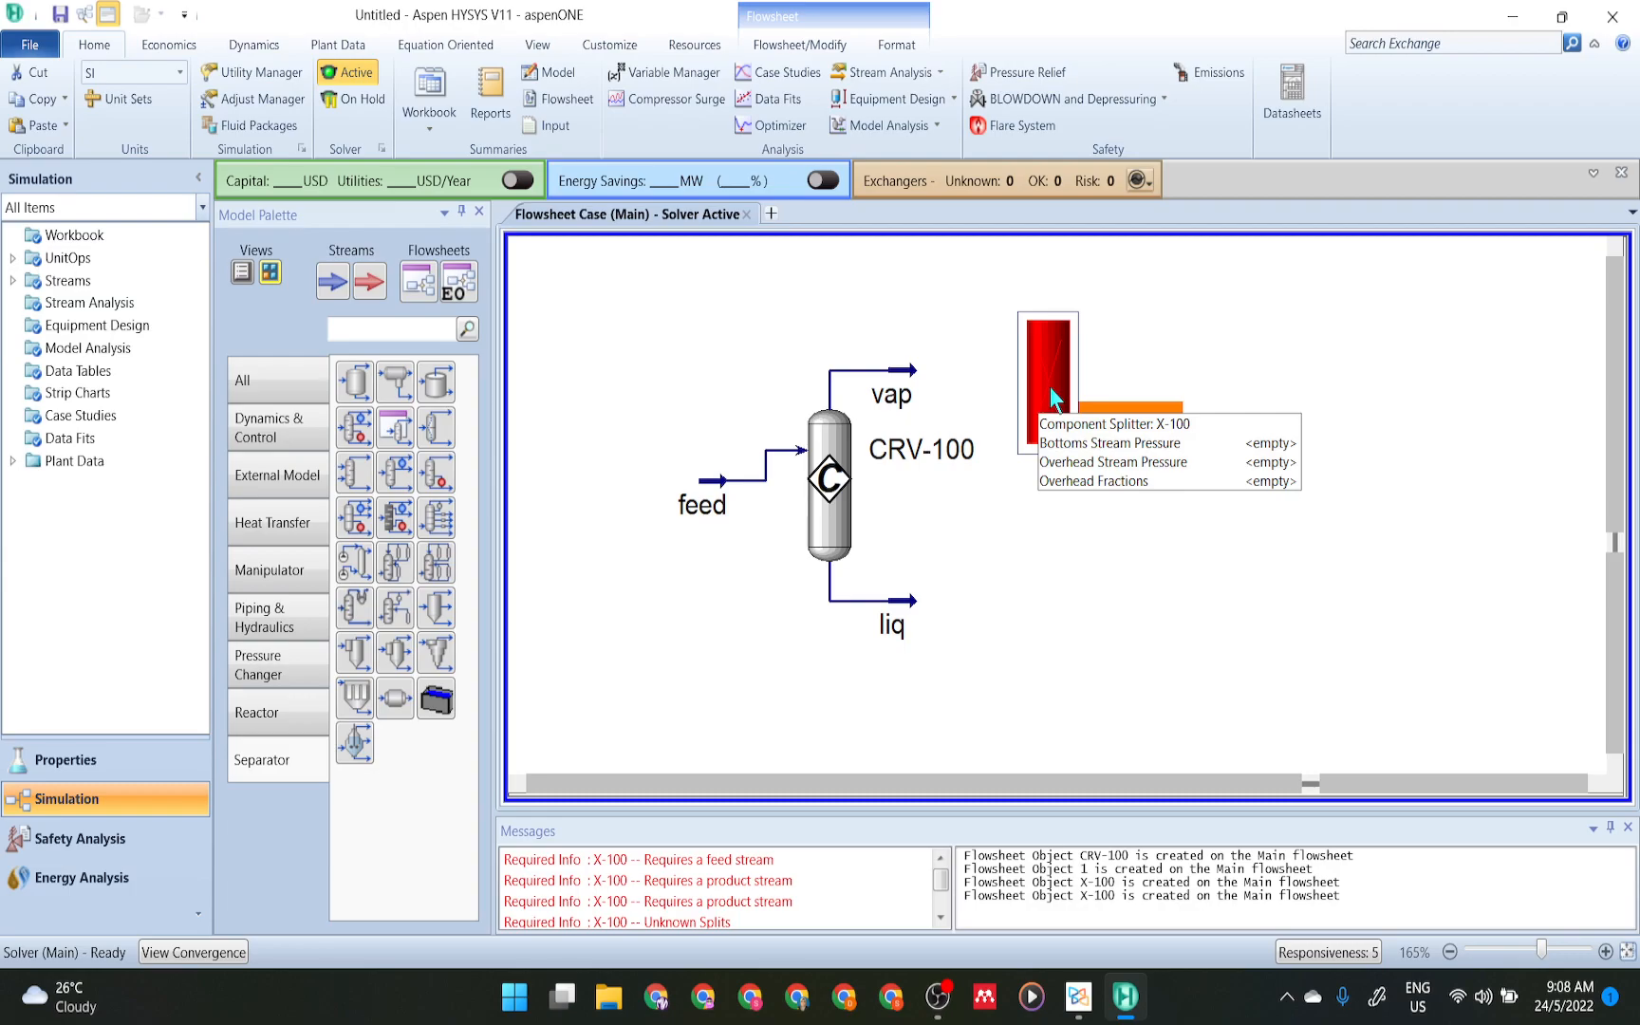
{"action": "double_click", "coordinate": [1054, 397]}
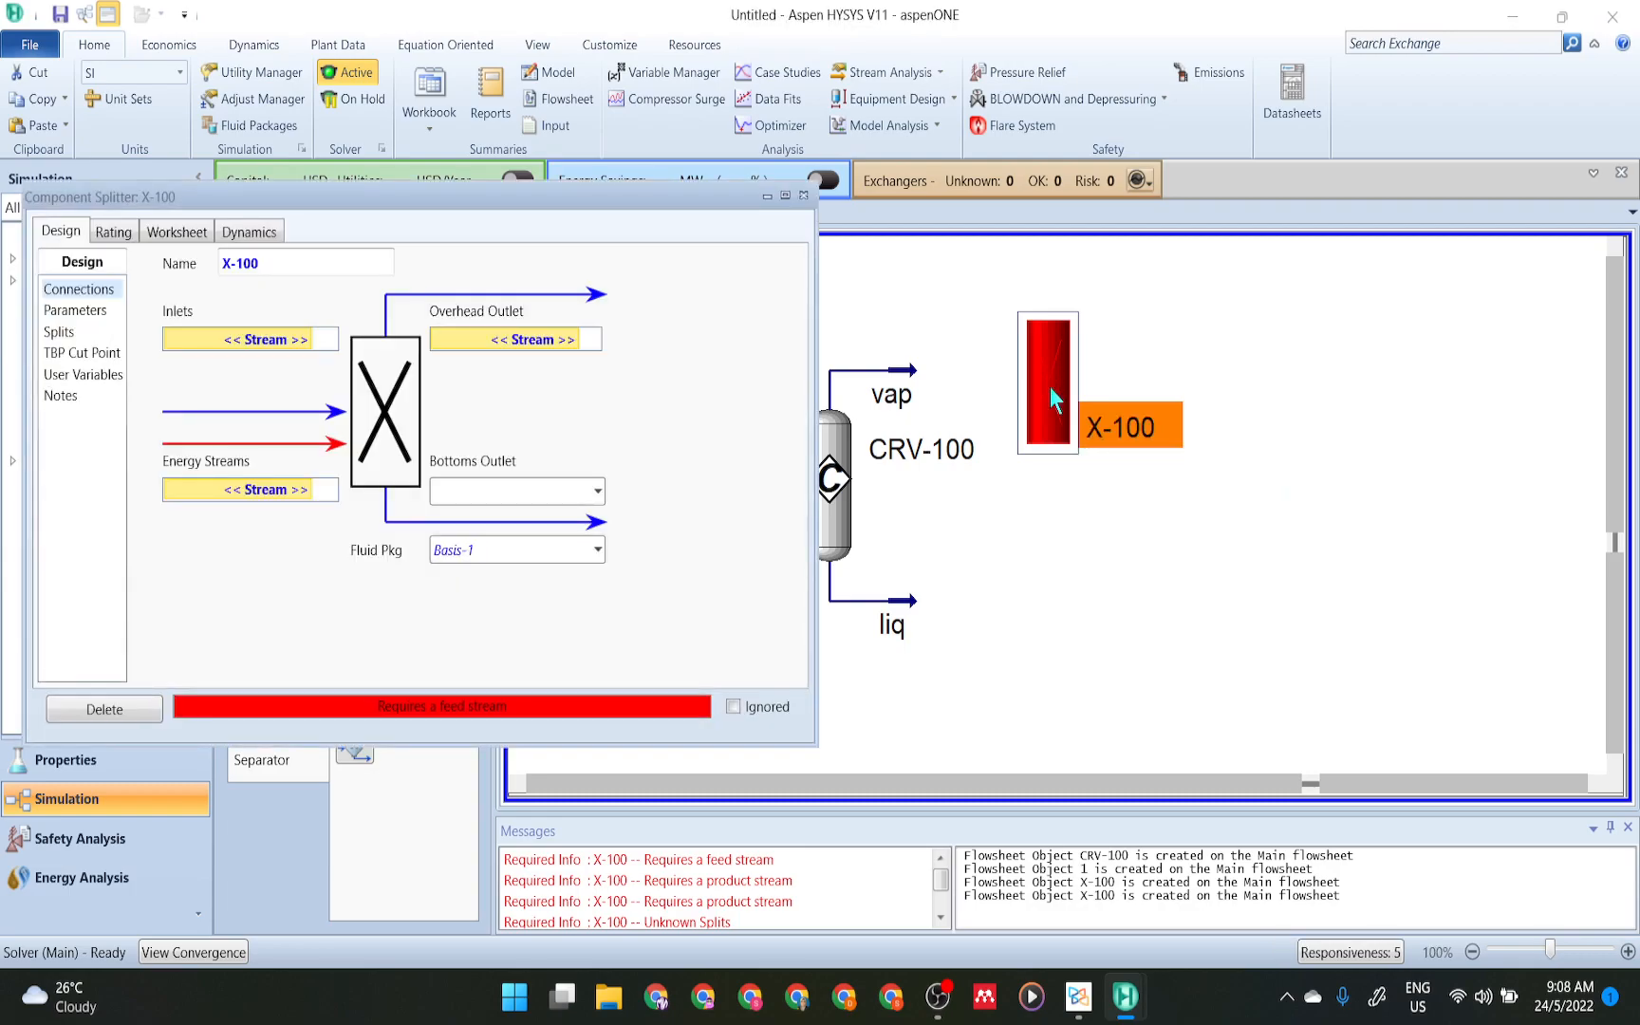
{"action": "left_click", "coordinate": [305, 342]}
{"action": "left_click", "coordinate": [270, 395]}
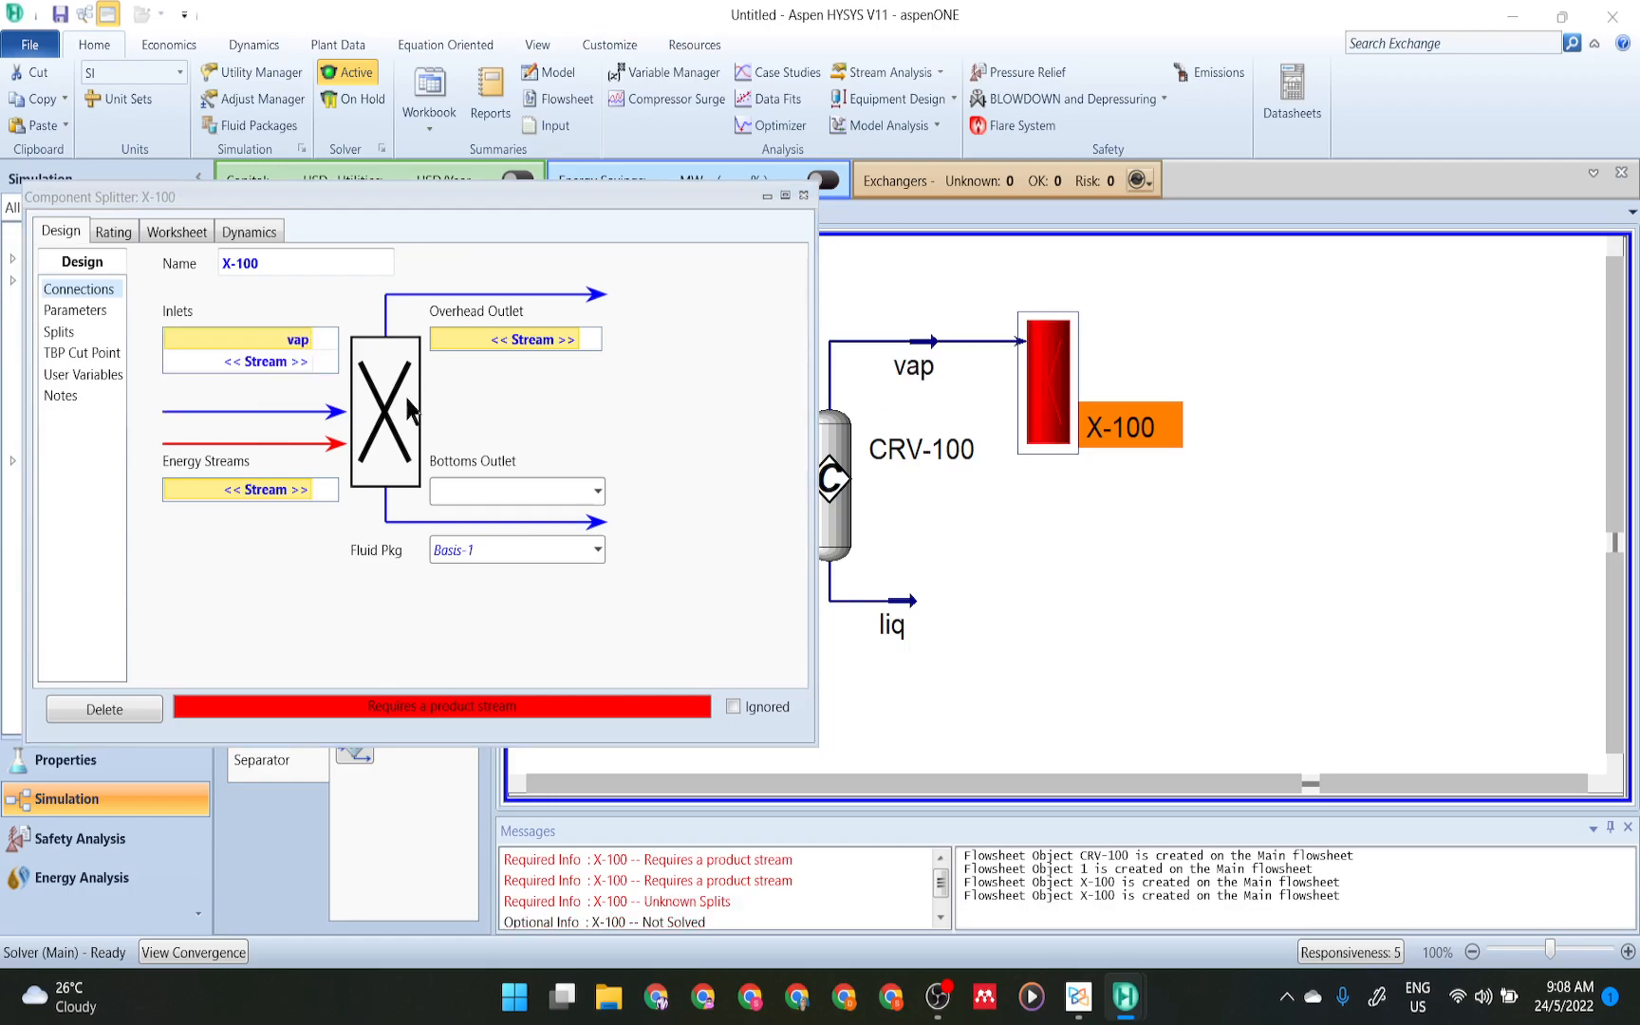
- Create R1 as the splitter's overhead outlet stream and product as its bottoms outlet stream
{"action": "left_click", "coordinate": [521, 339]}
{"action": "type", "text": "r"}
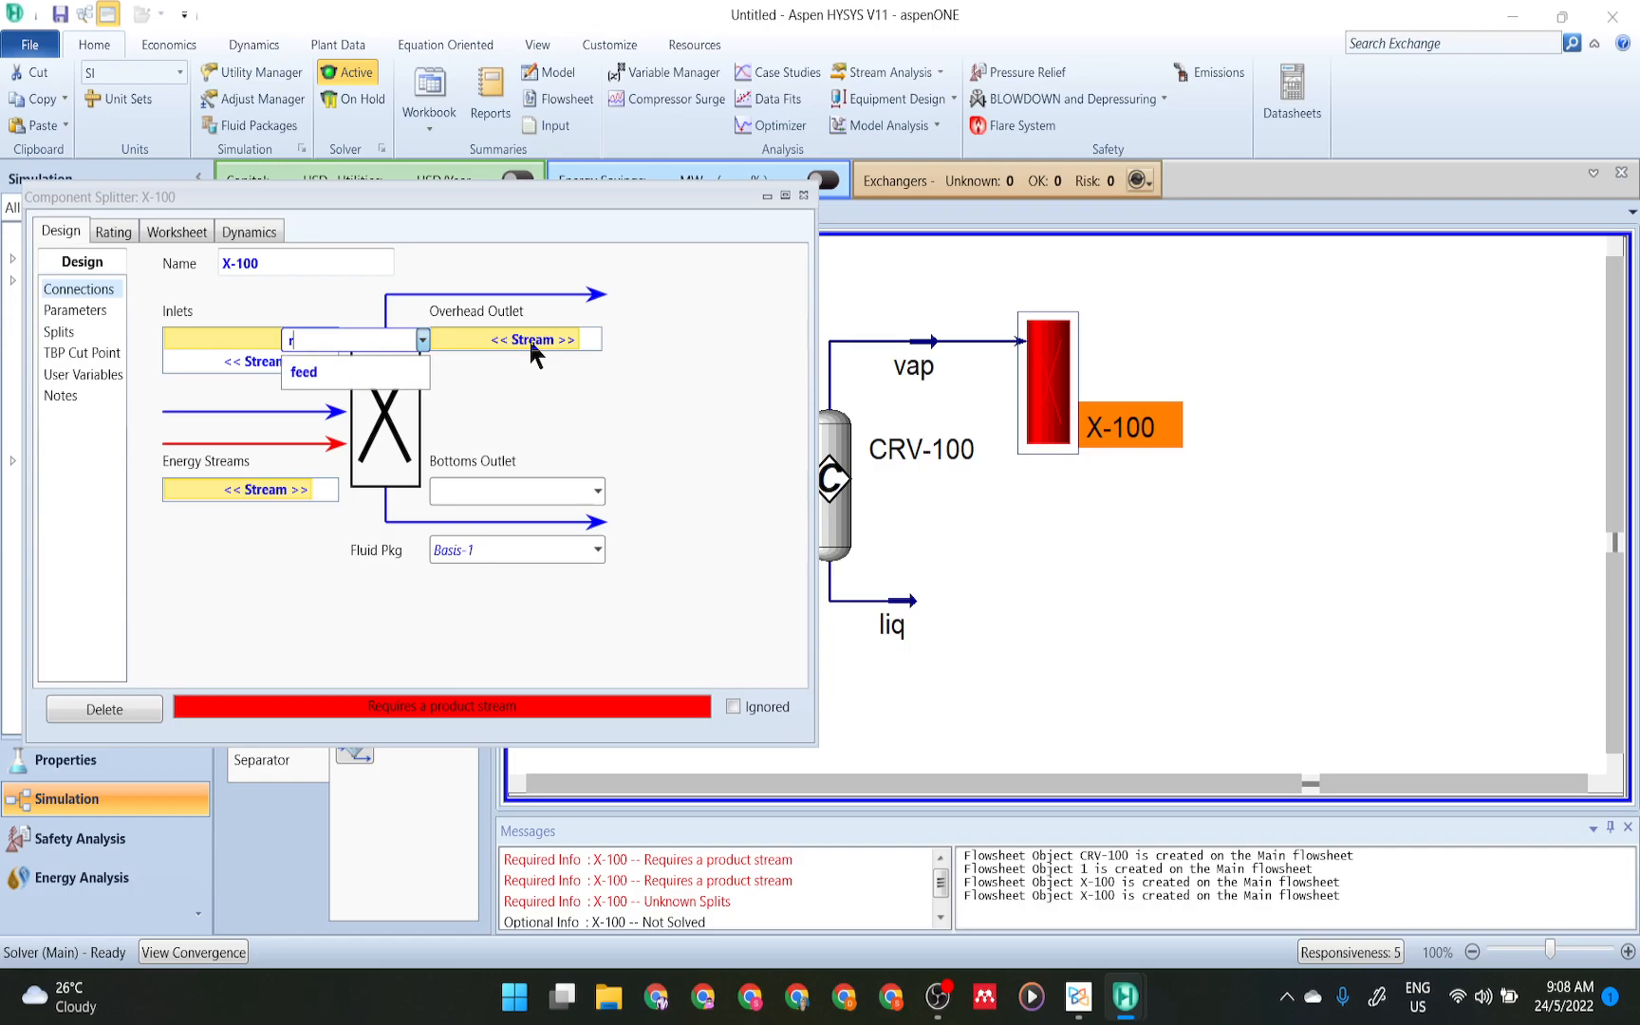
{"action": "key", "text": "BackSpace"}
{"action": "type", "text": "R1"}
{"action": "key", "text": "Return"}
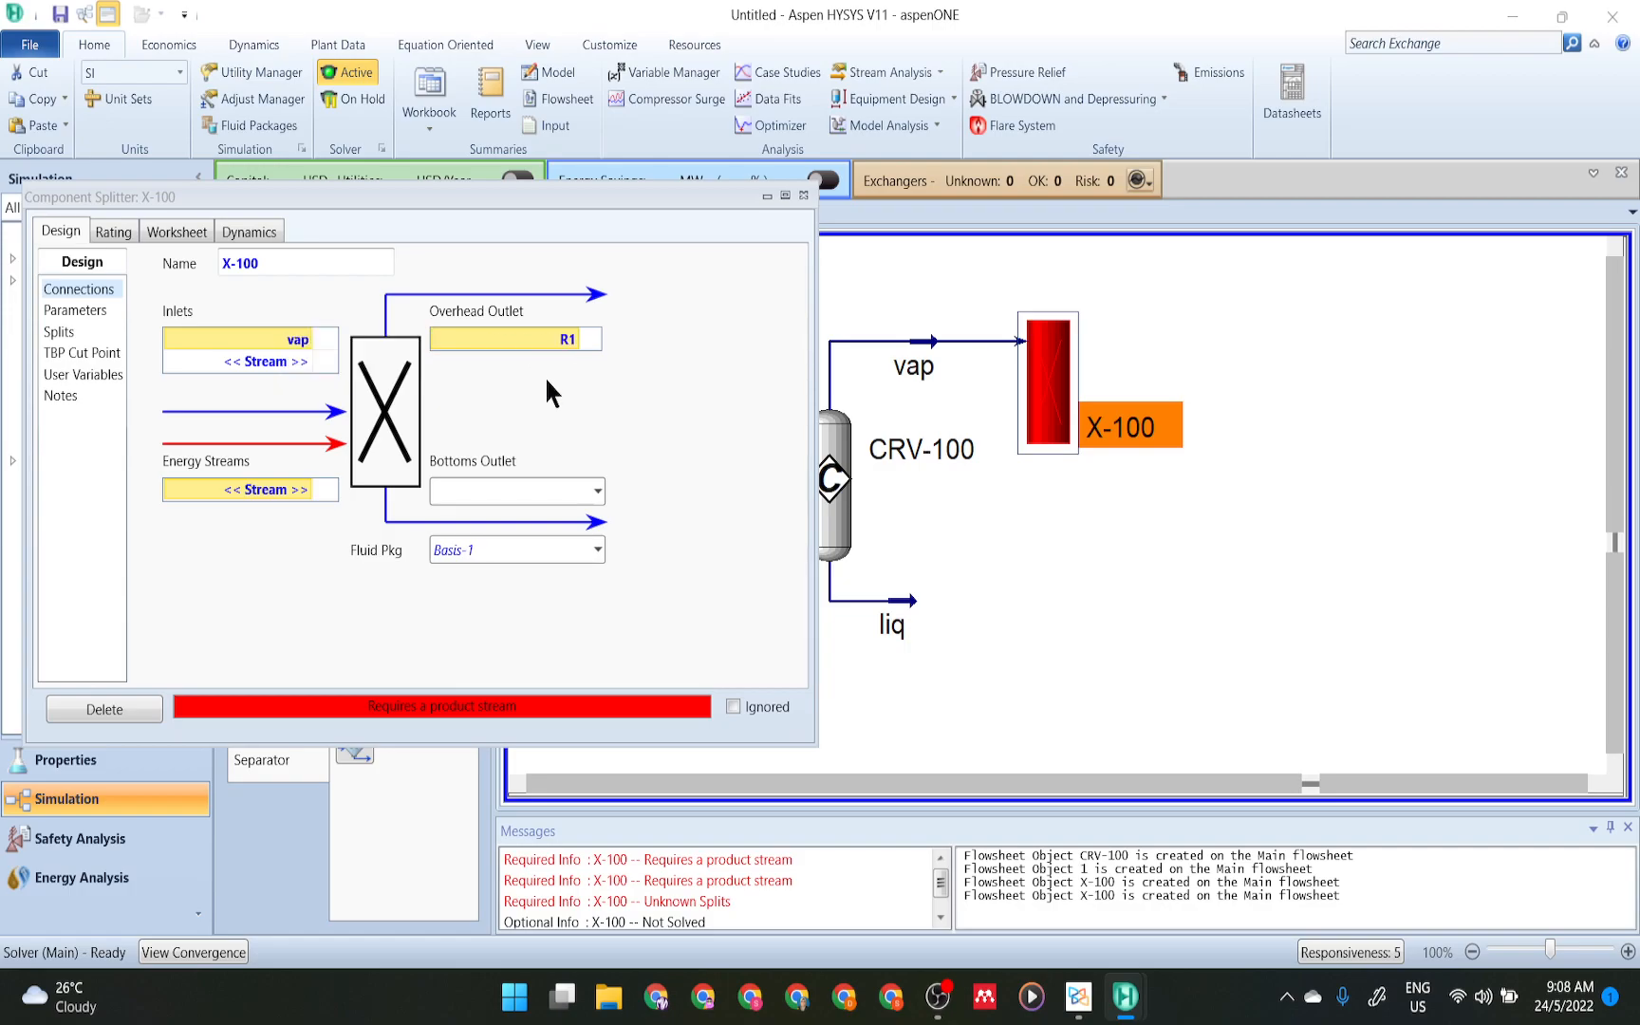
{"action": "left_click", "coordinate": [542, 487]}
{"action": "type", "text": "prod"}
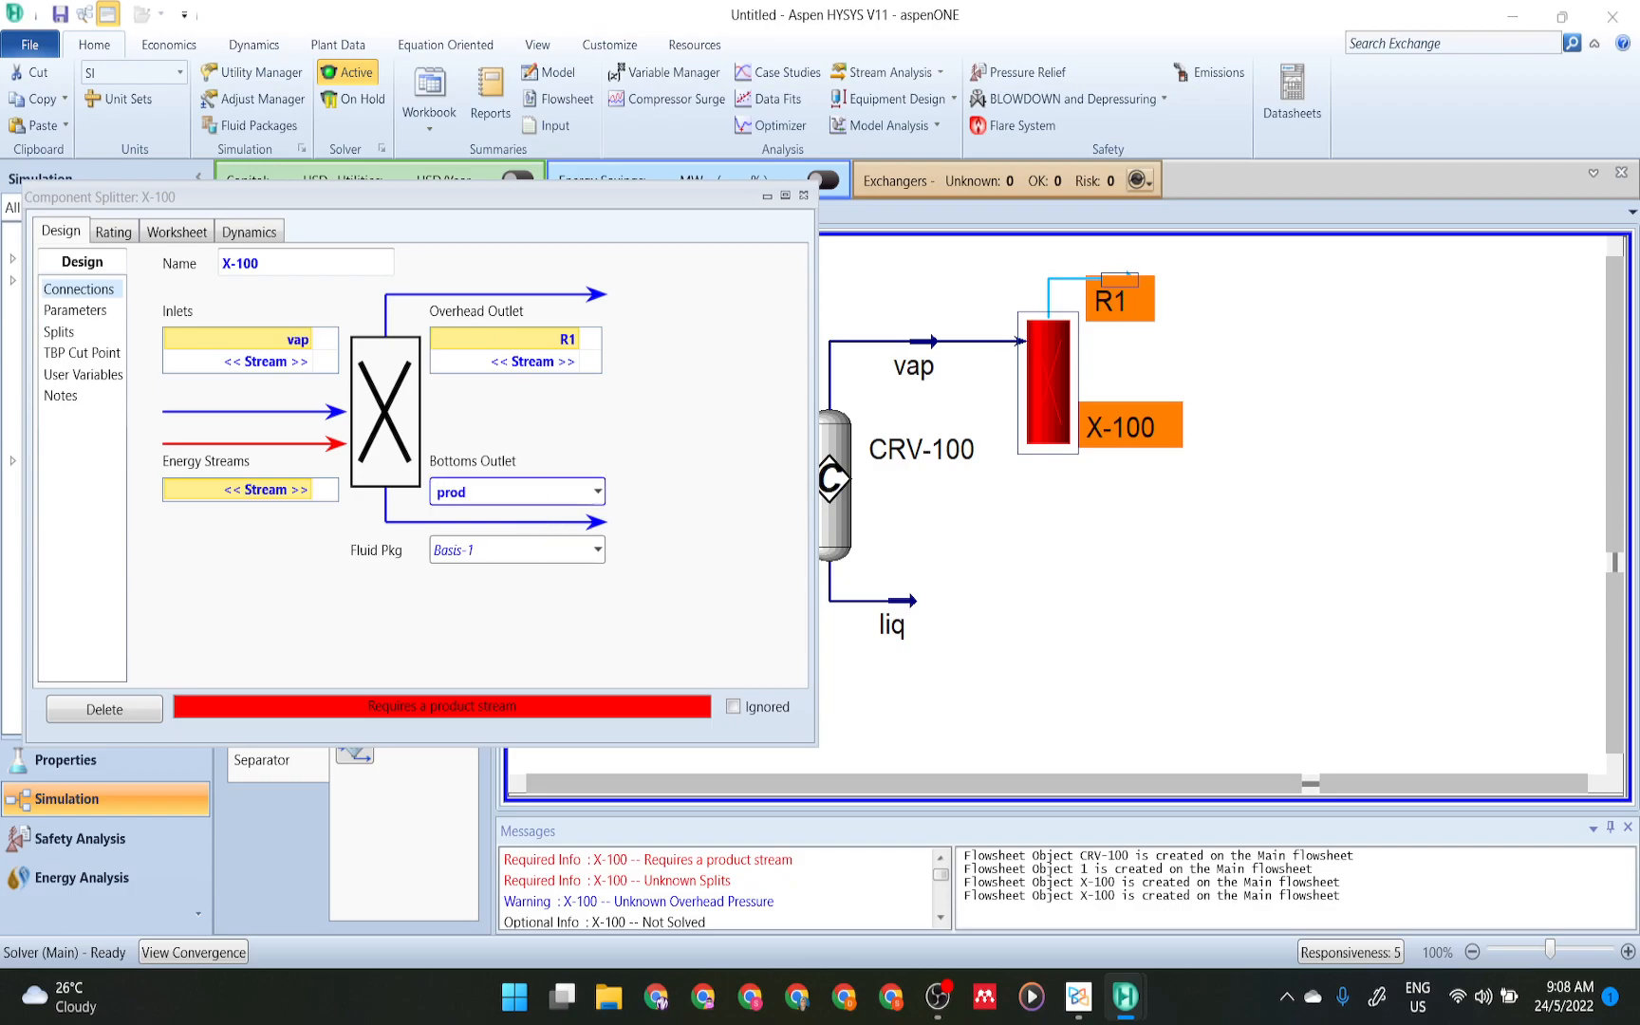
{"action": "type", "text": "uct"}
{"action": "key", "text": "Return"}
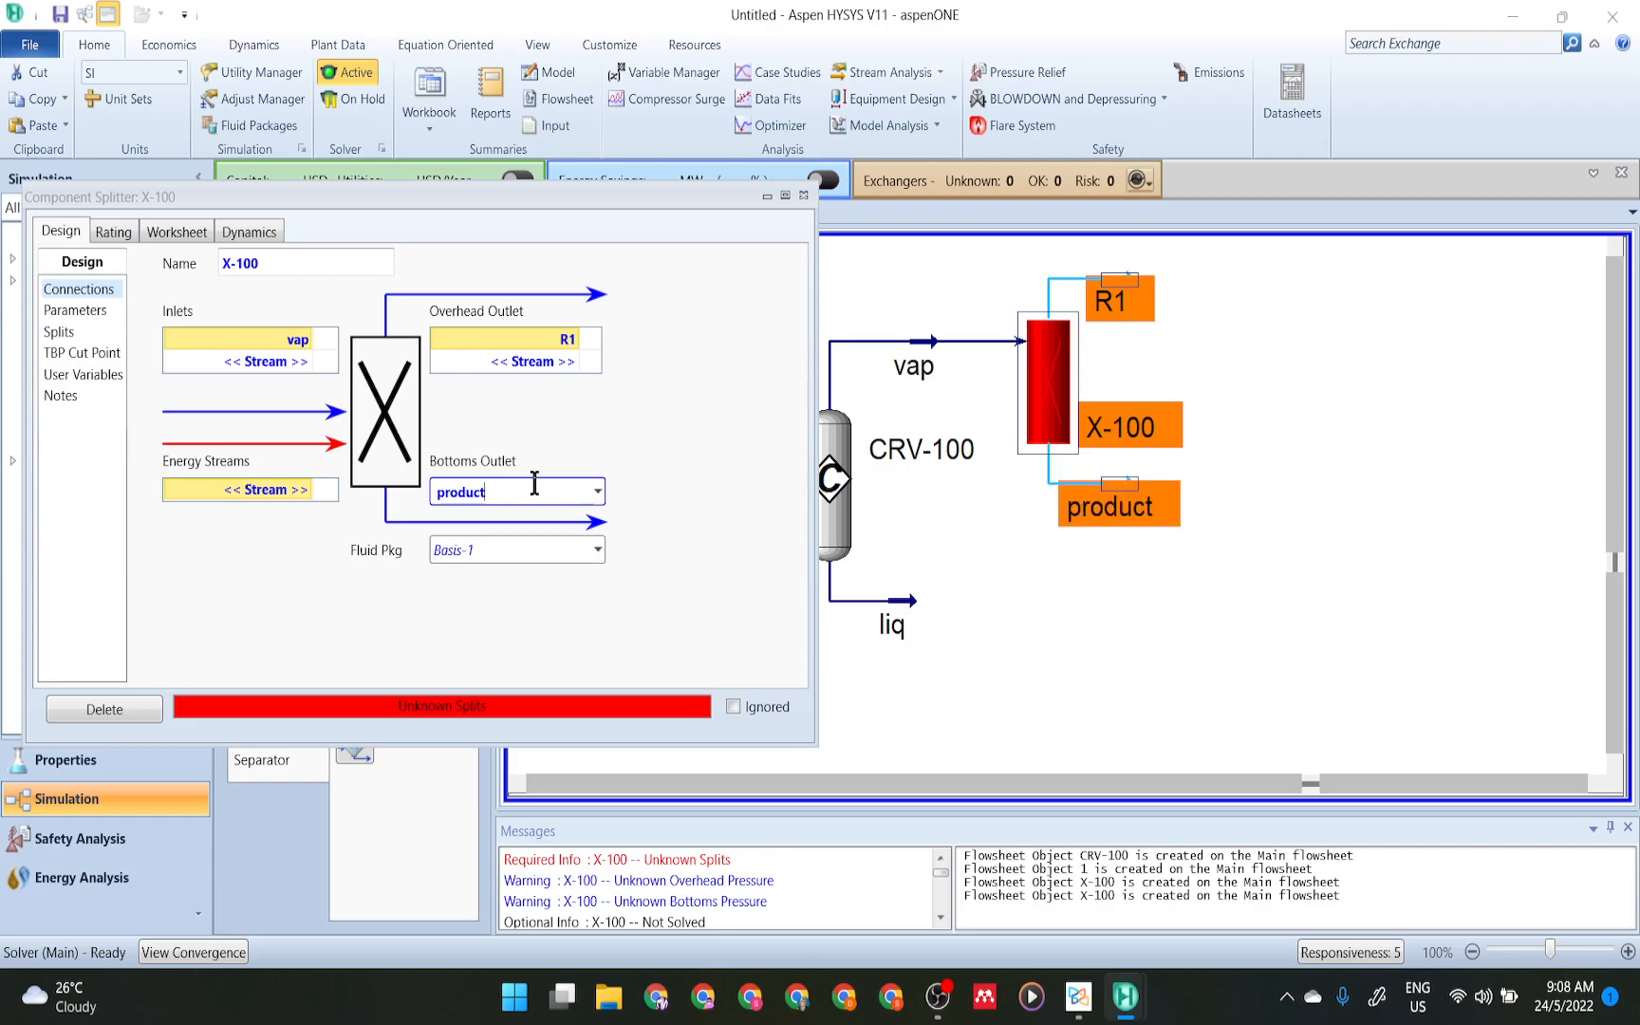
- Set the splitter's propane split fractions to 1 for R1 and 0 for product
{"action": "left_click", "coordinate": [61, 333]}
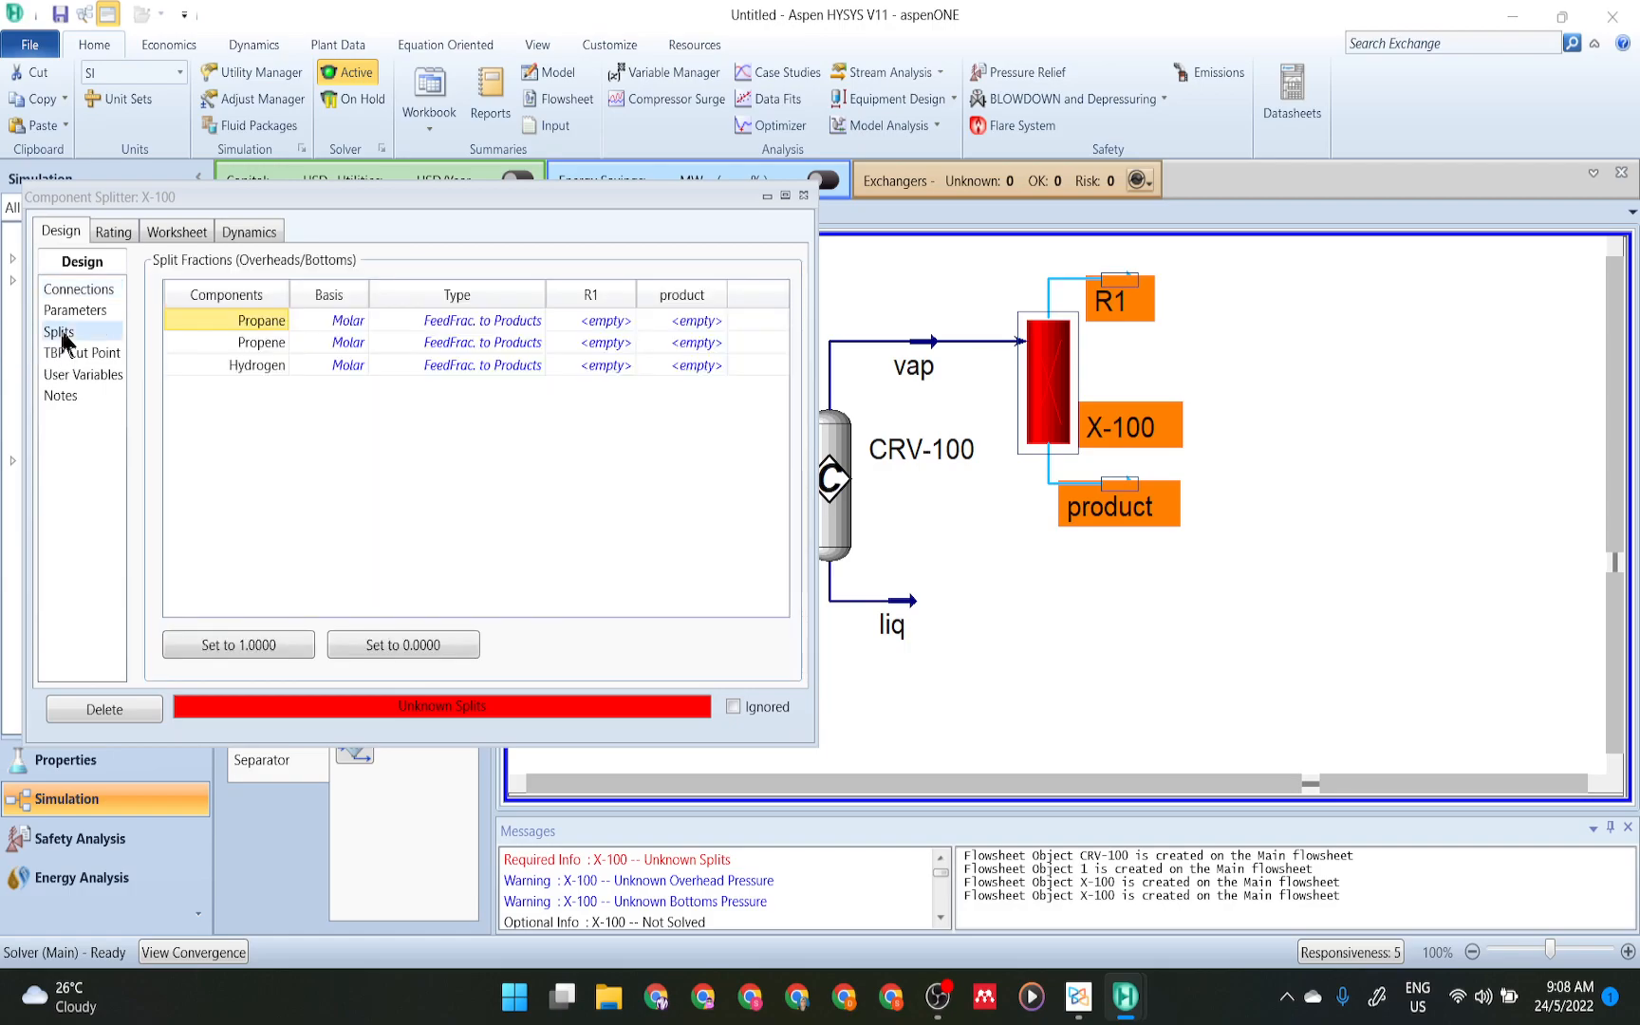
{"action": "left_click", "coordinate": [617, 323]}
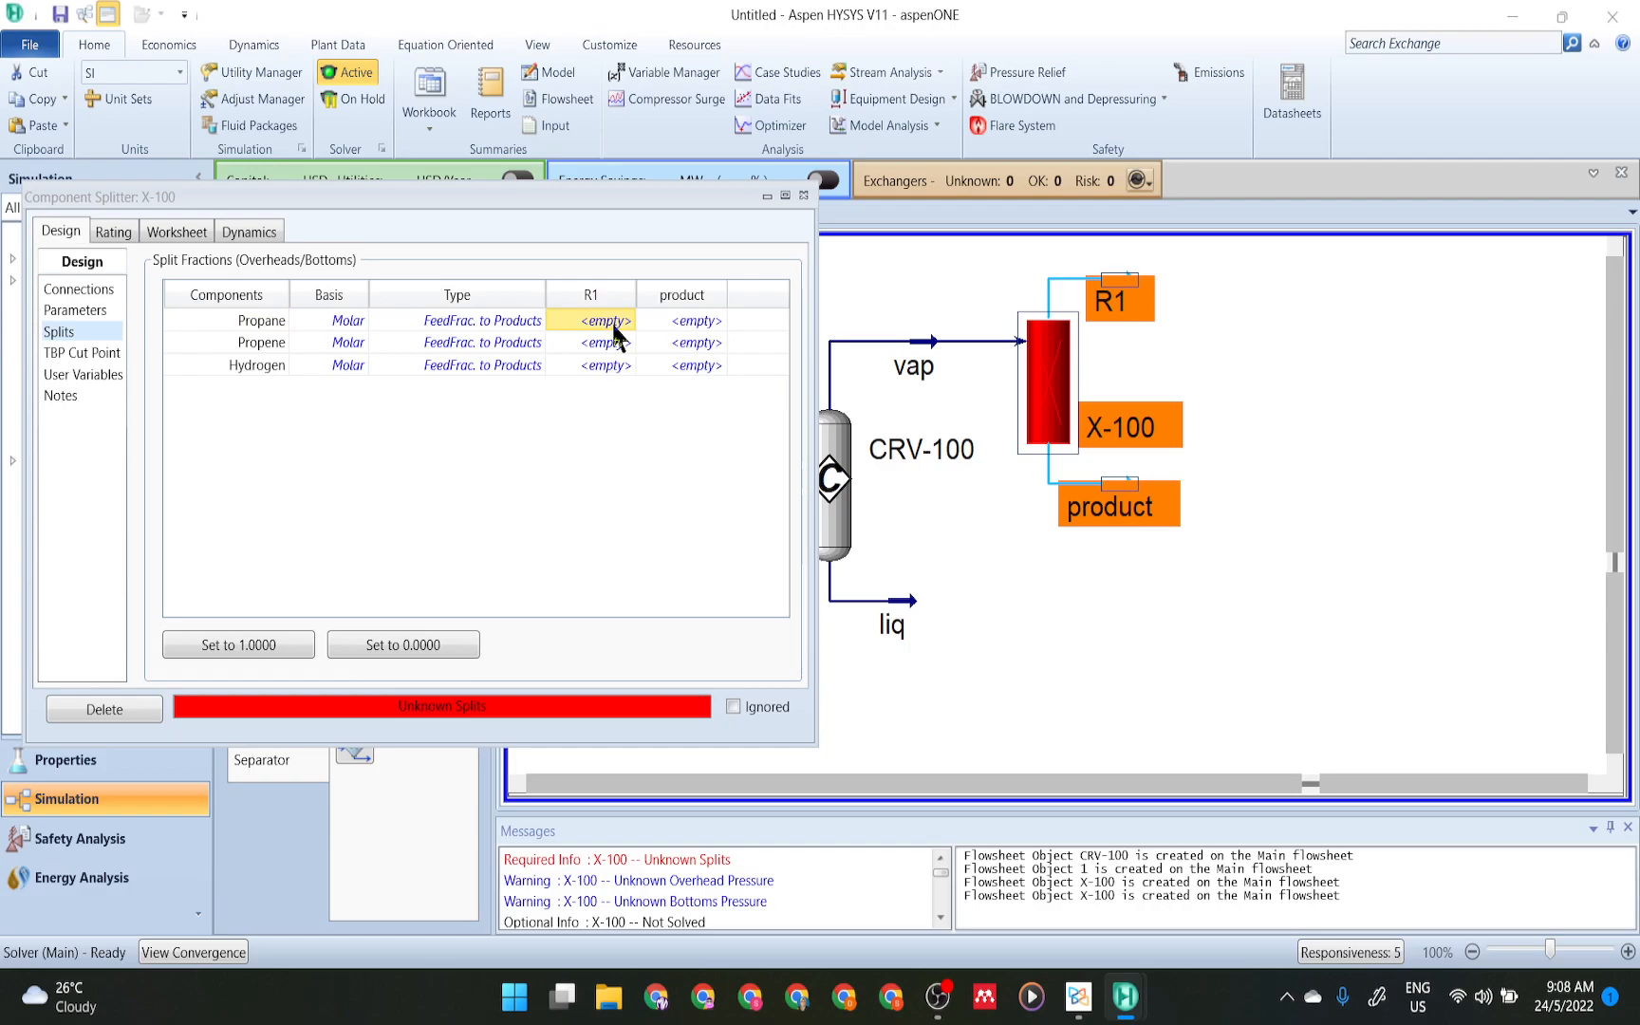
{"action": "type", "text": "1"}
{"action": "left_click", "coordinate": [687, 327]}
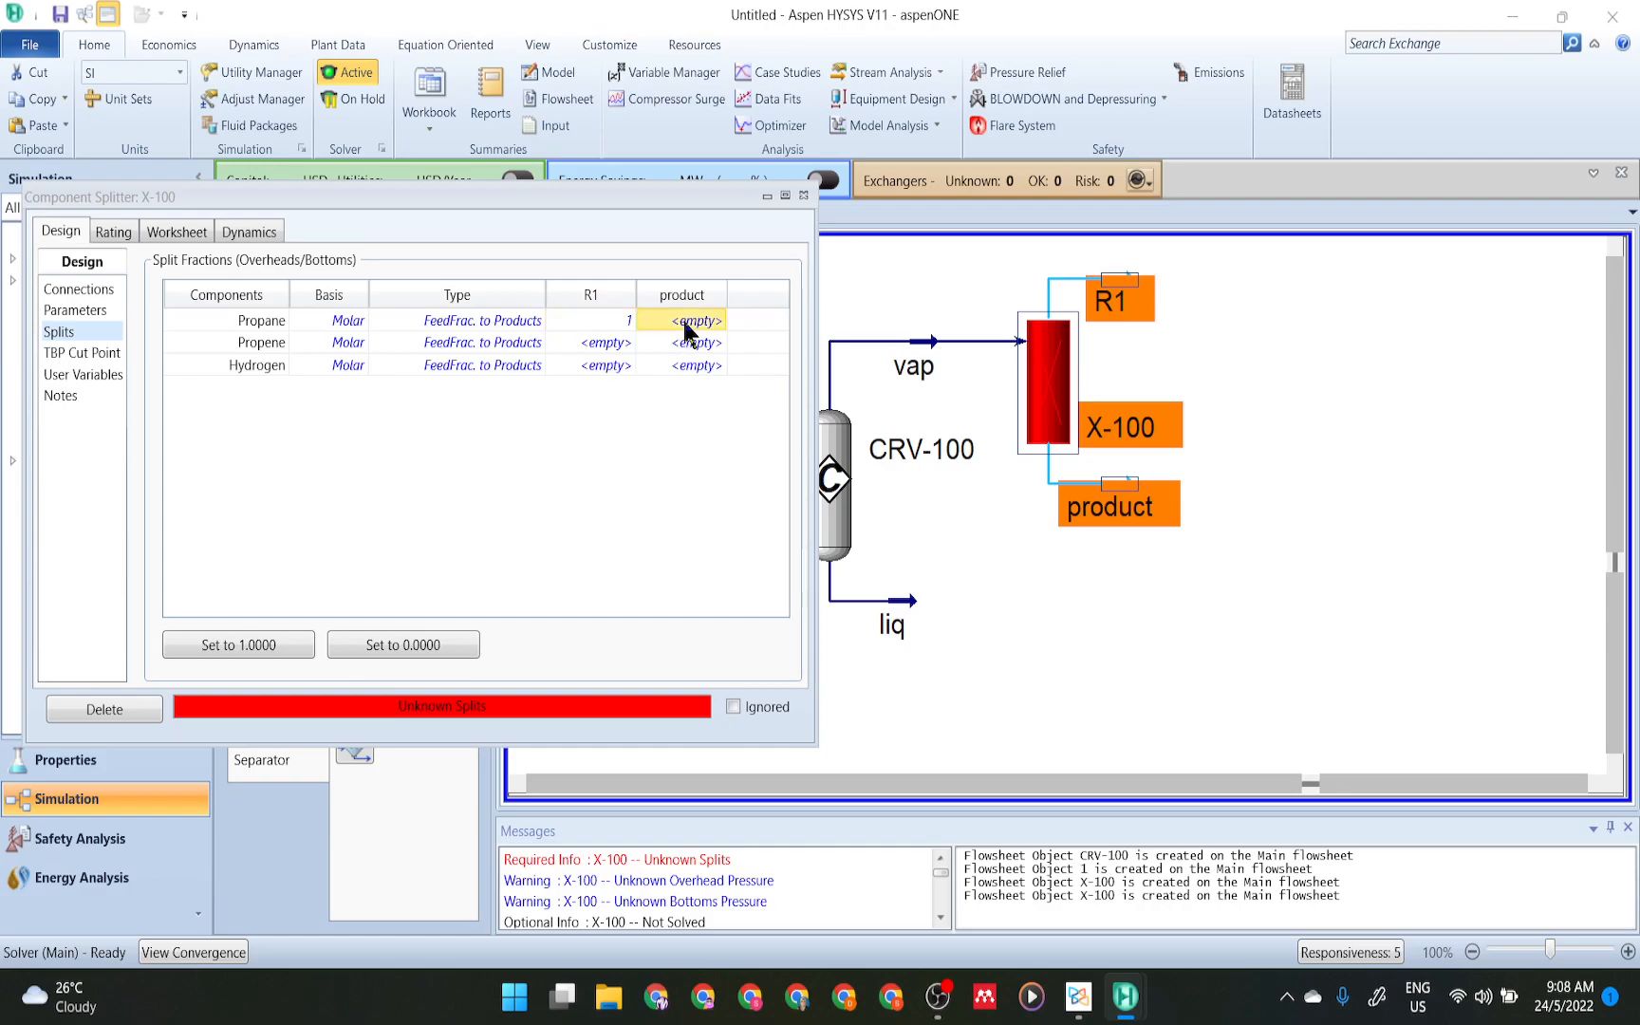
{"action": "type", "text": "0"}
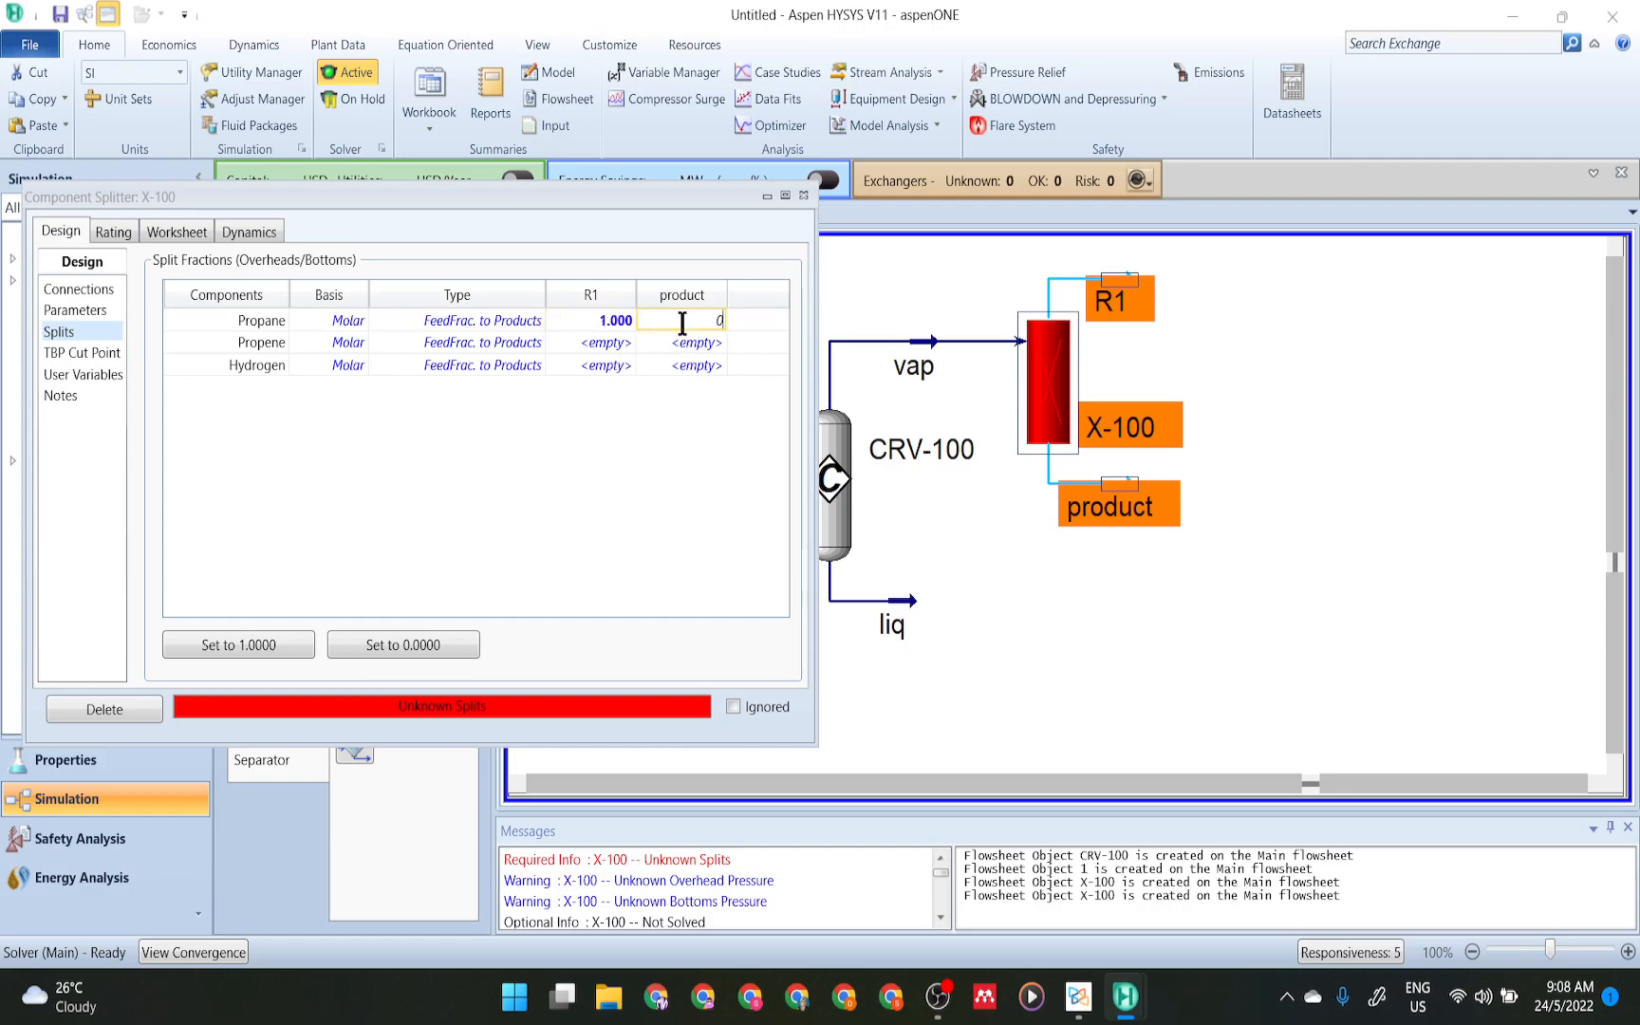
{"action": "key", "text": "Return"}
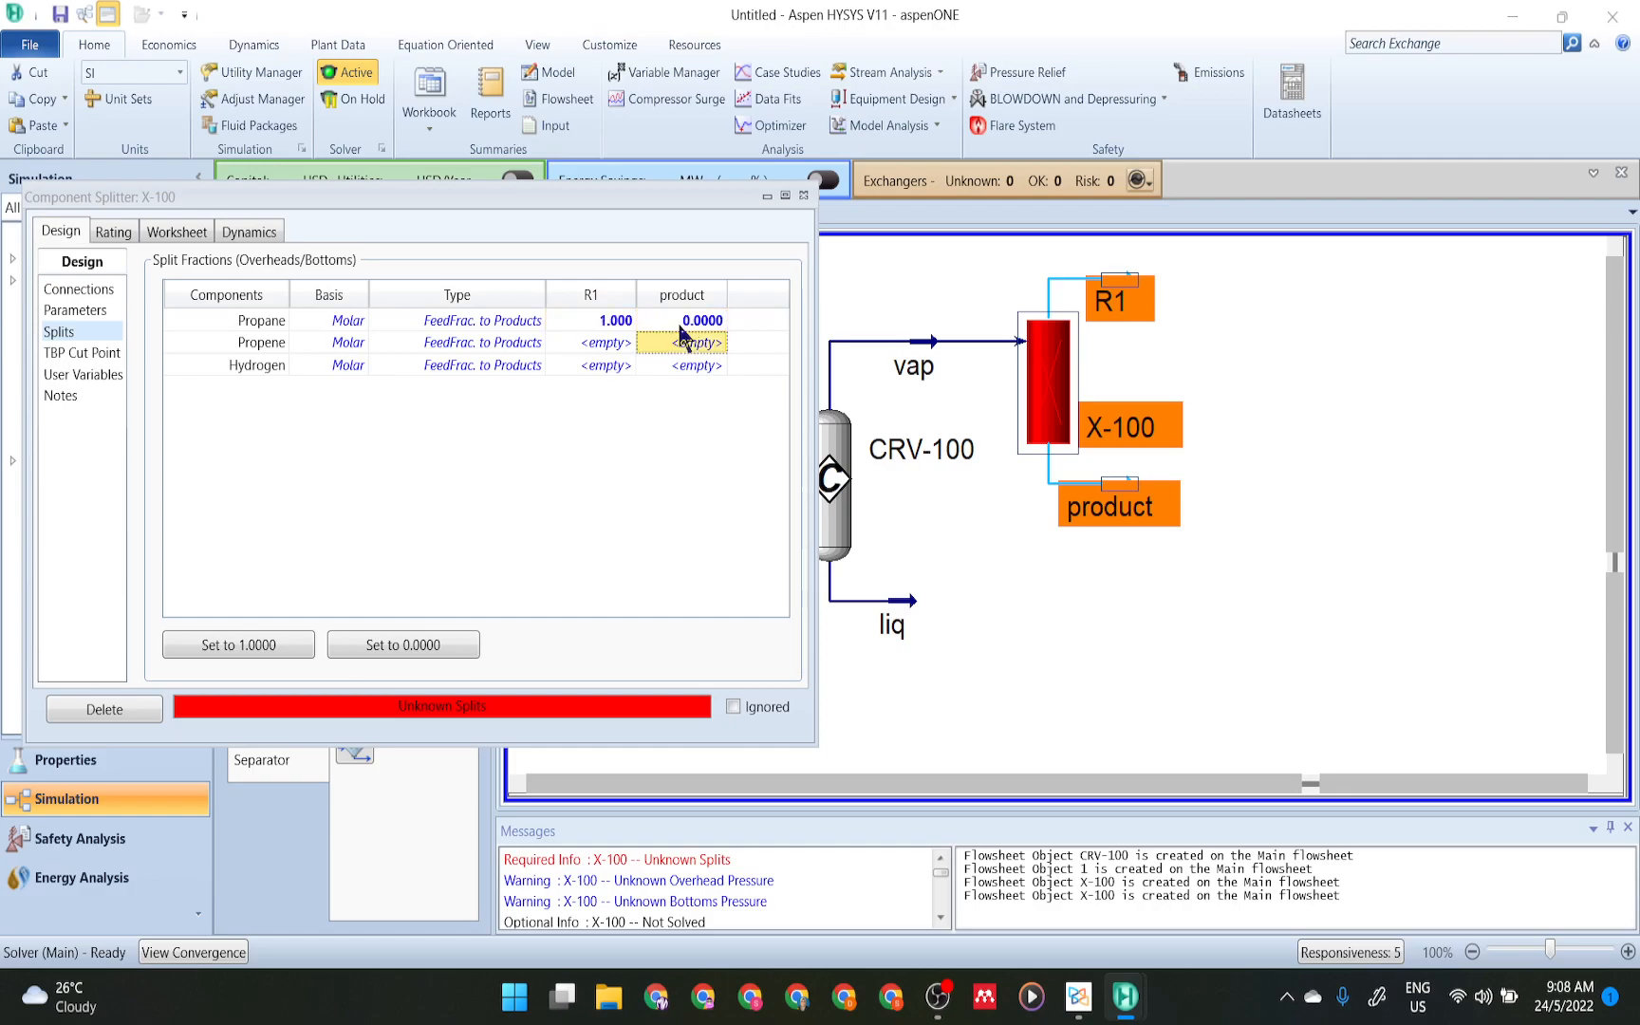
- Set the propene split fractions to 0 for R1 and 1 for product, and the hydrogen fraction for R1 to 0
{"action": "left_click", "coordinate": [608, 343]}
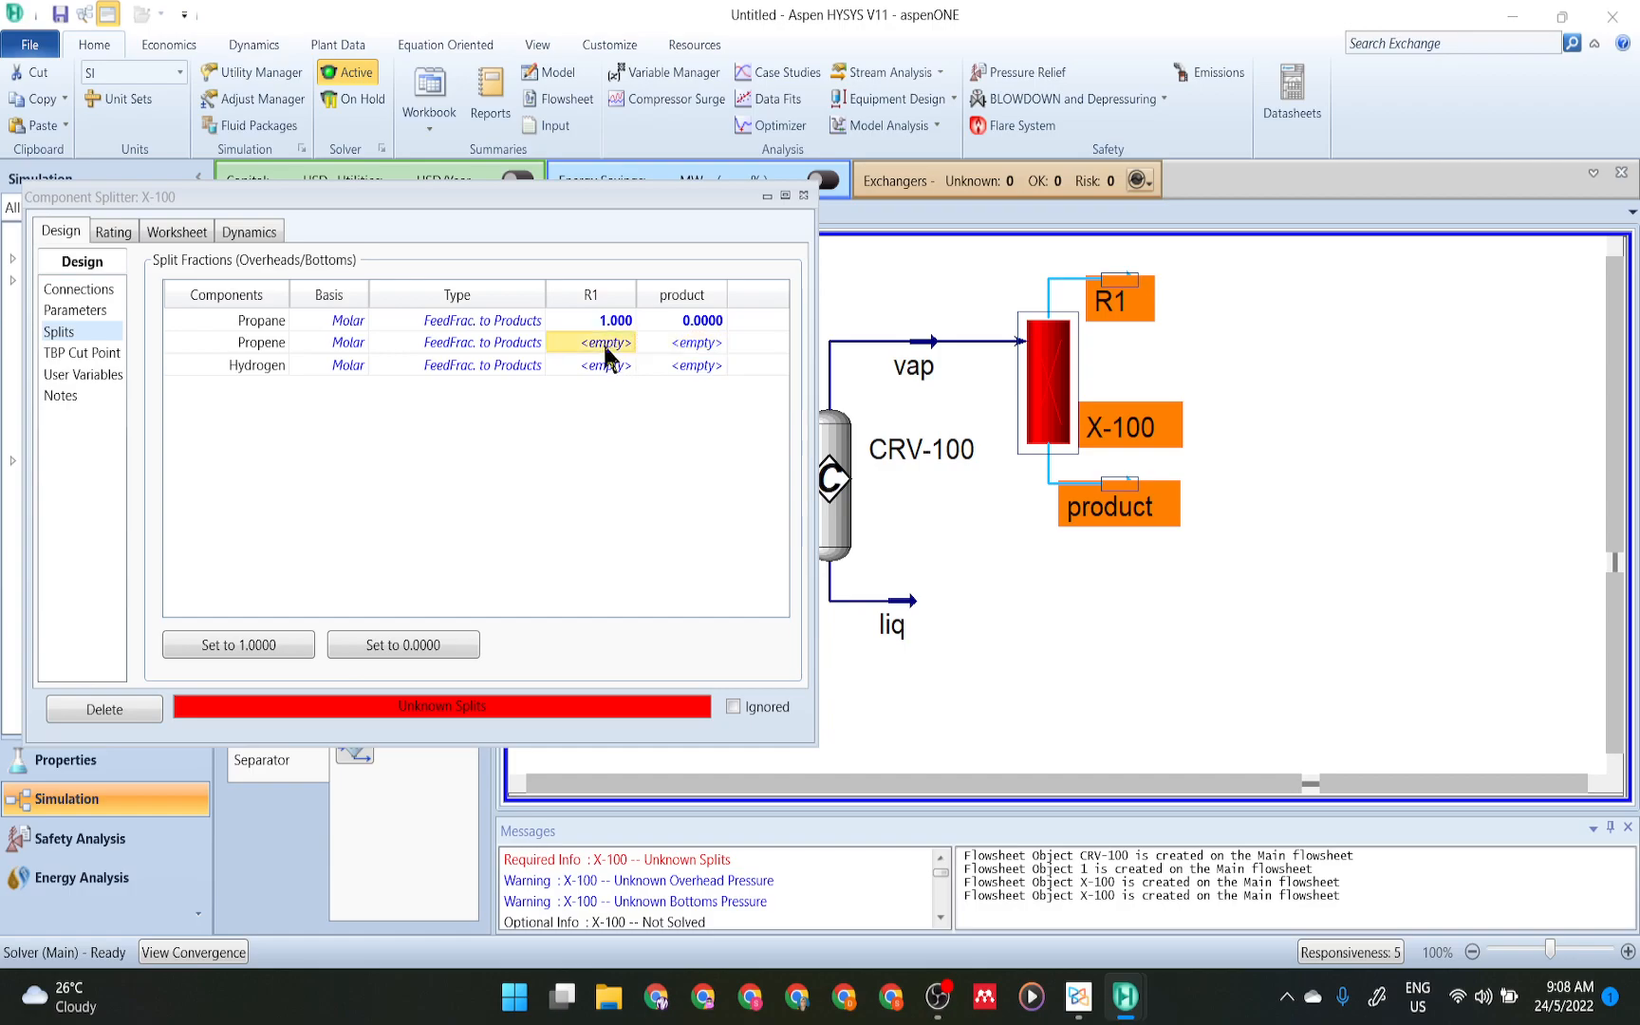
{"action": "left_click", "coordinate": [604, 348]}
{"action": "type", "text": "0"}
{"action": "left_click", "coordinate": [690, 347]}
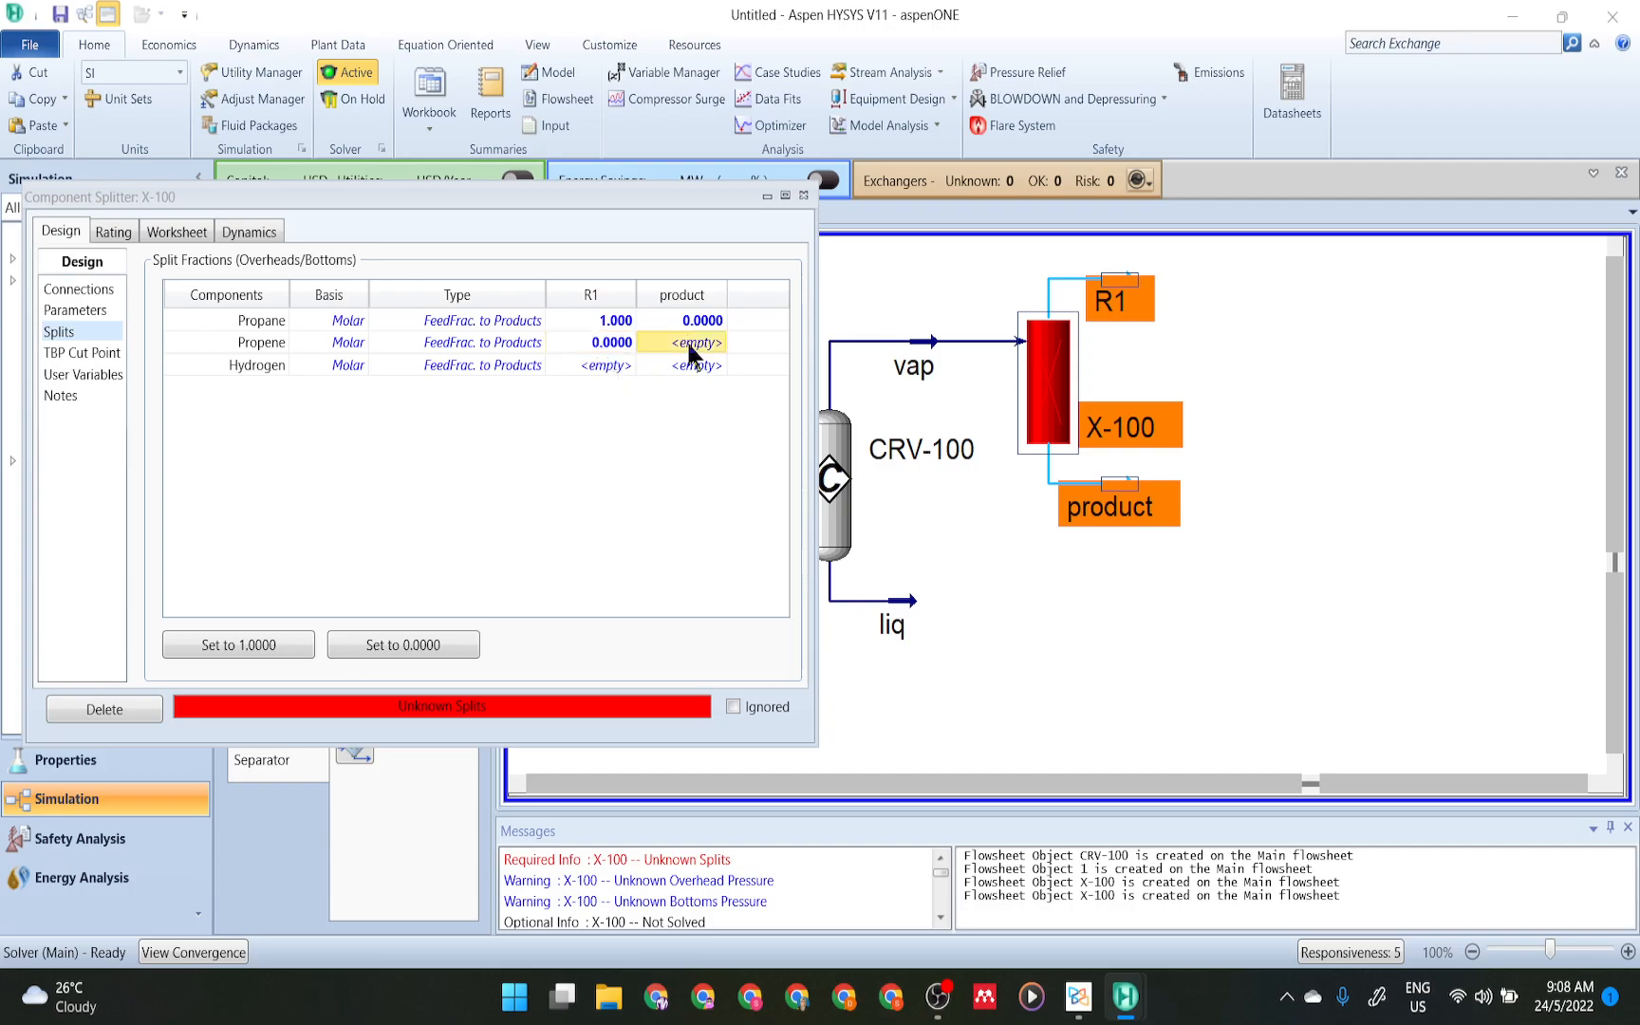
{"action": "left_click", "coordinate": [690, 348]}
{"action": "type", "text": "1"}
{"action": "key", "text": "Return"}
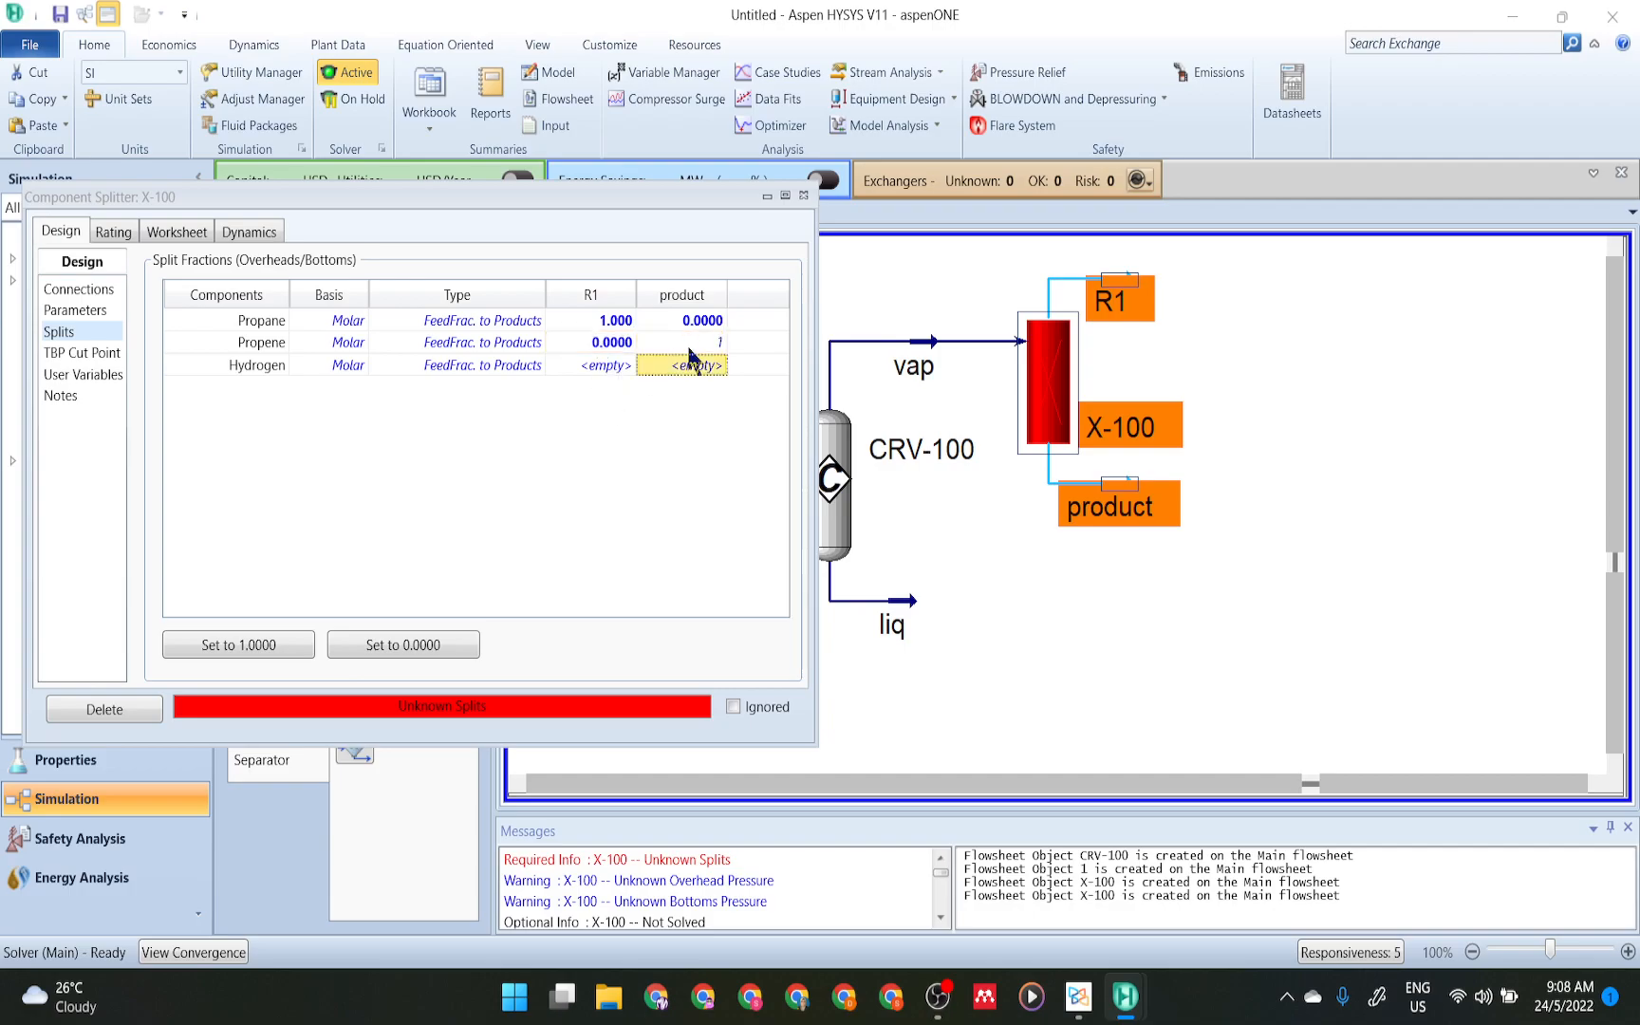
{"action": "left_click", "coordinate": [608, 366]}
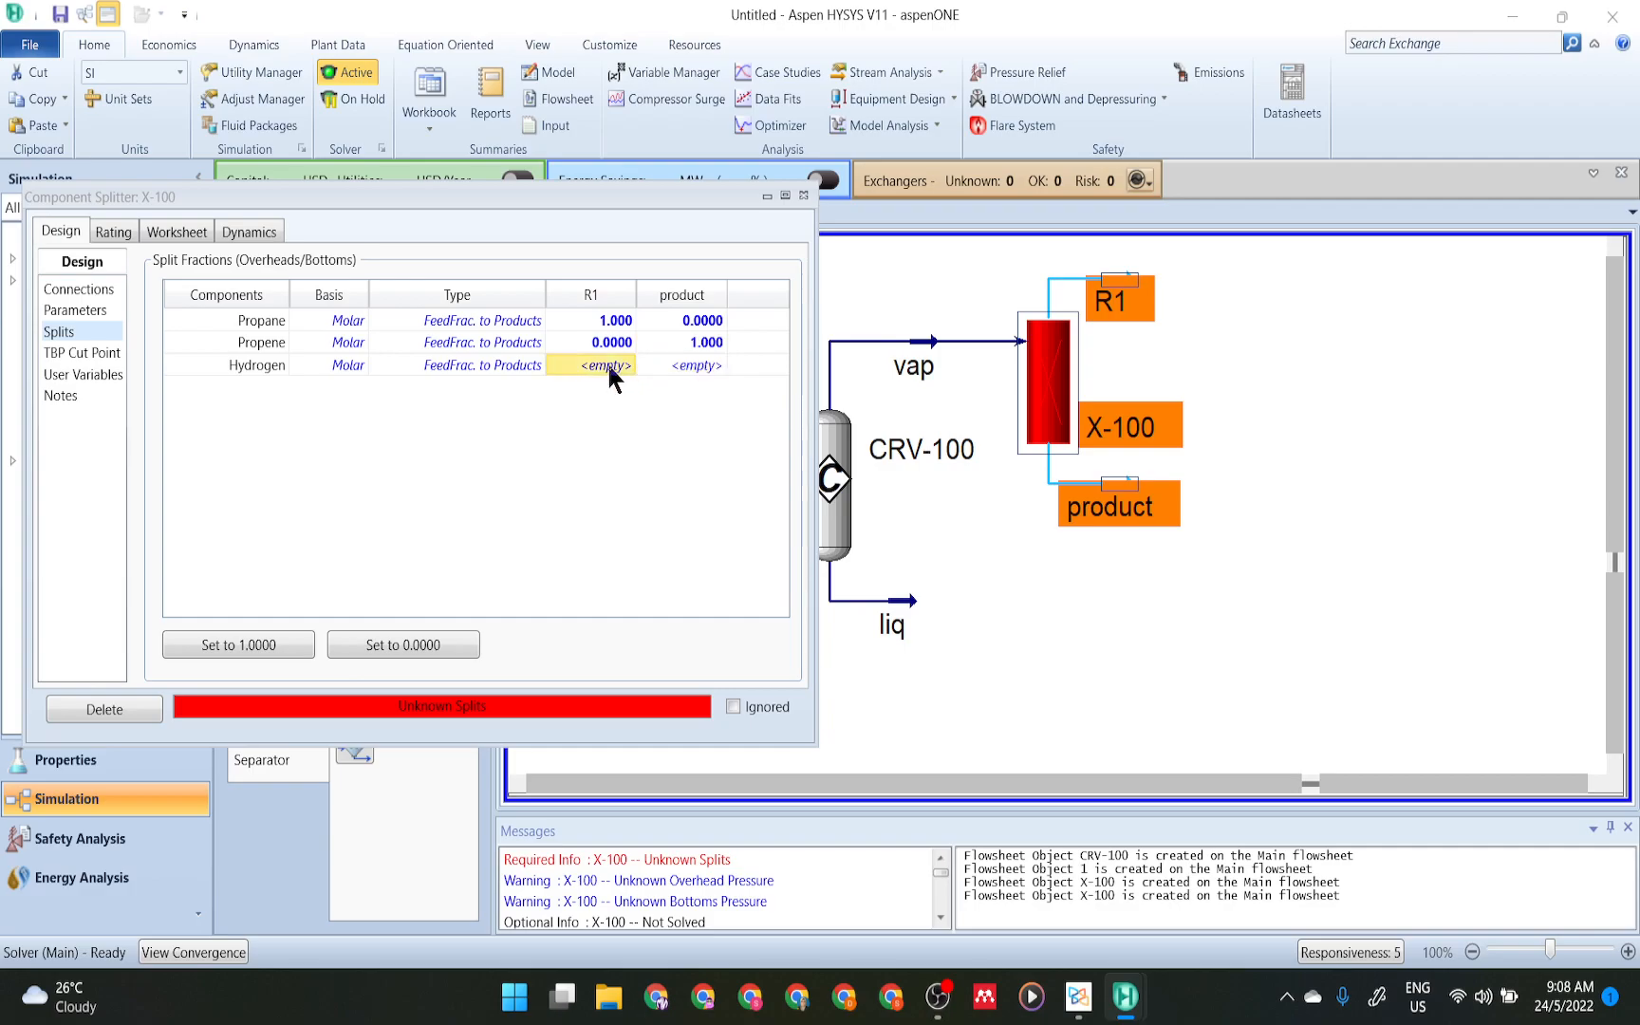
{"action": "left_click", "coordinate": [609, 368]}
{"action": "type", "text": "0"}
{"action": "key", "text": "Return"}
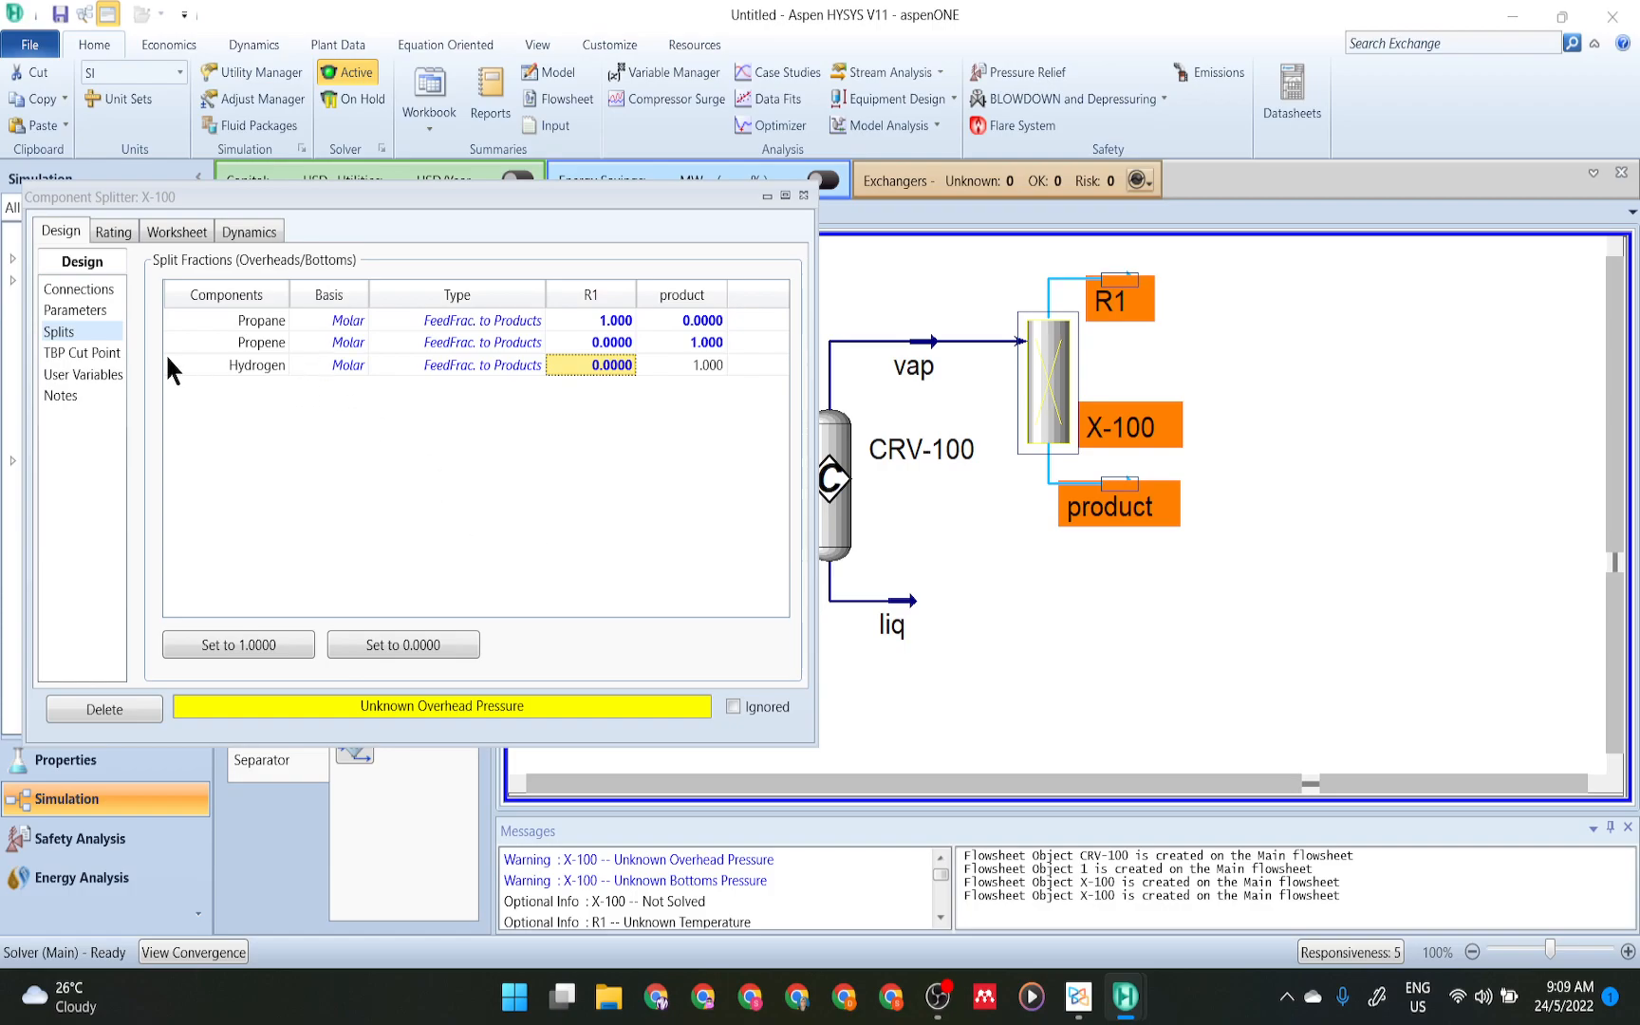
- Specify a temperature of 30 °C for both splitter outlet streams, R1 and product
{"action": "left_click", "coordinate": [80, 309]}
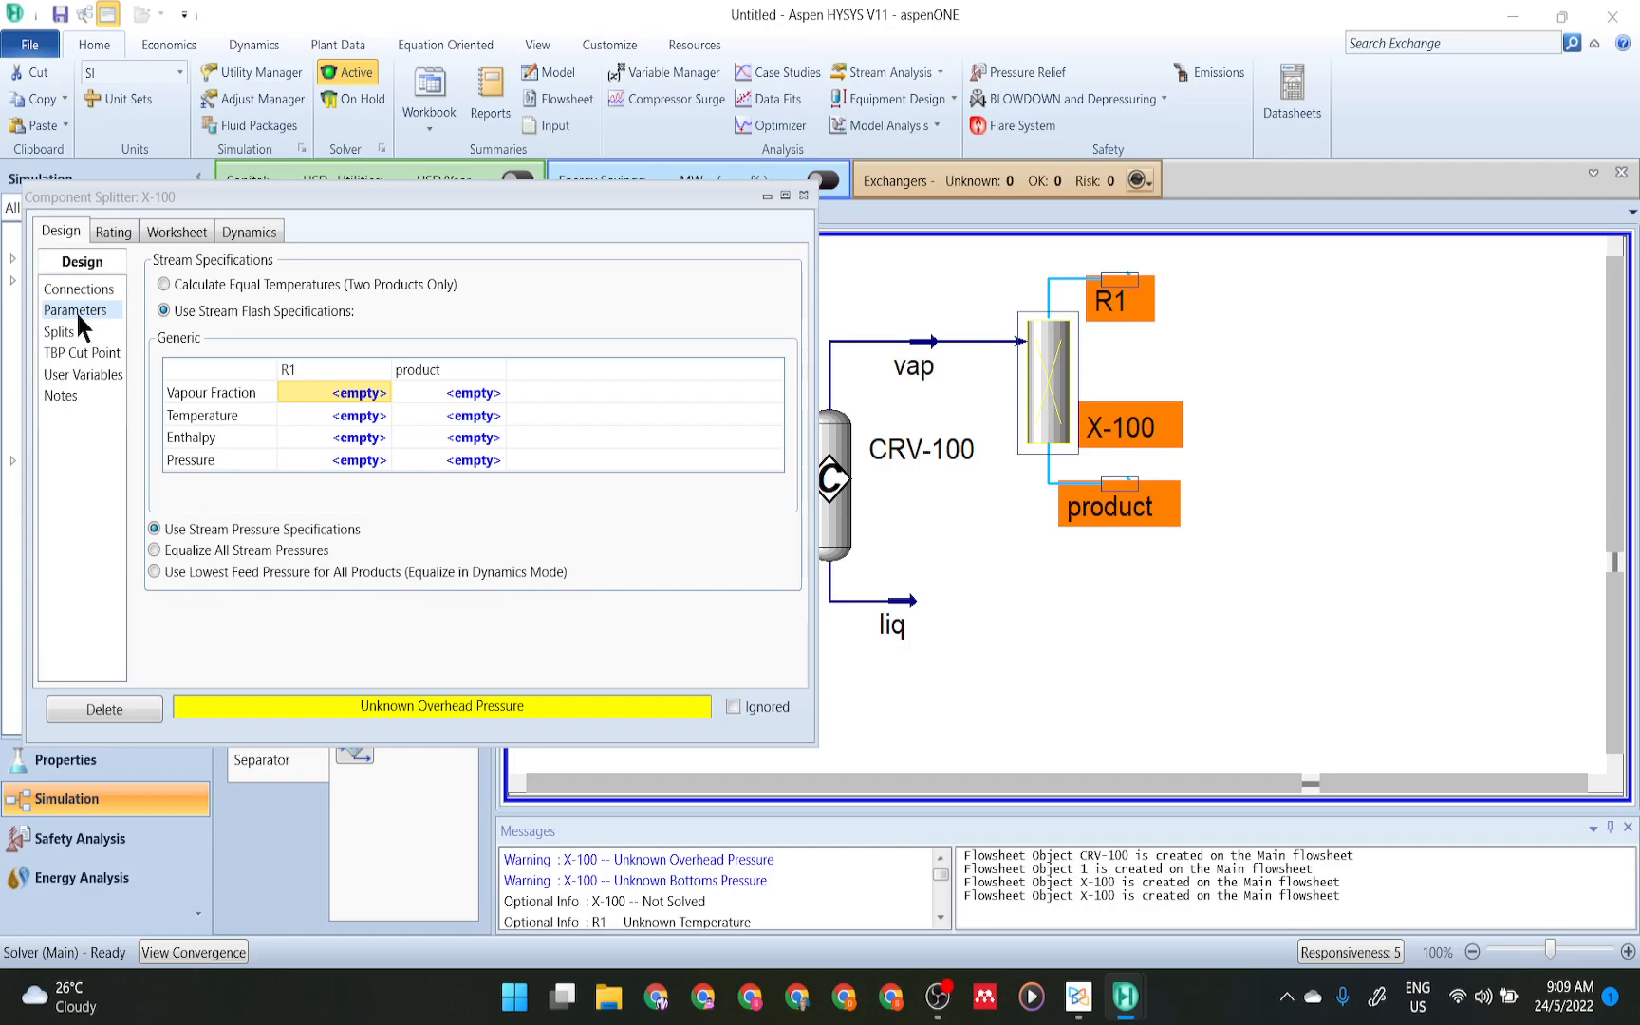
{"action": "left_click", "coordinate": [365, 417]}
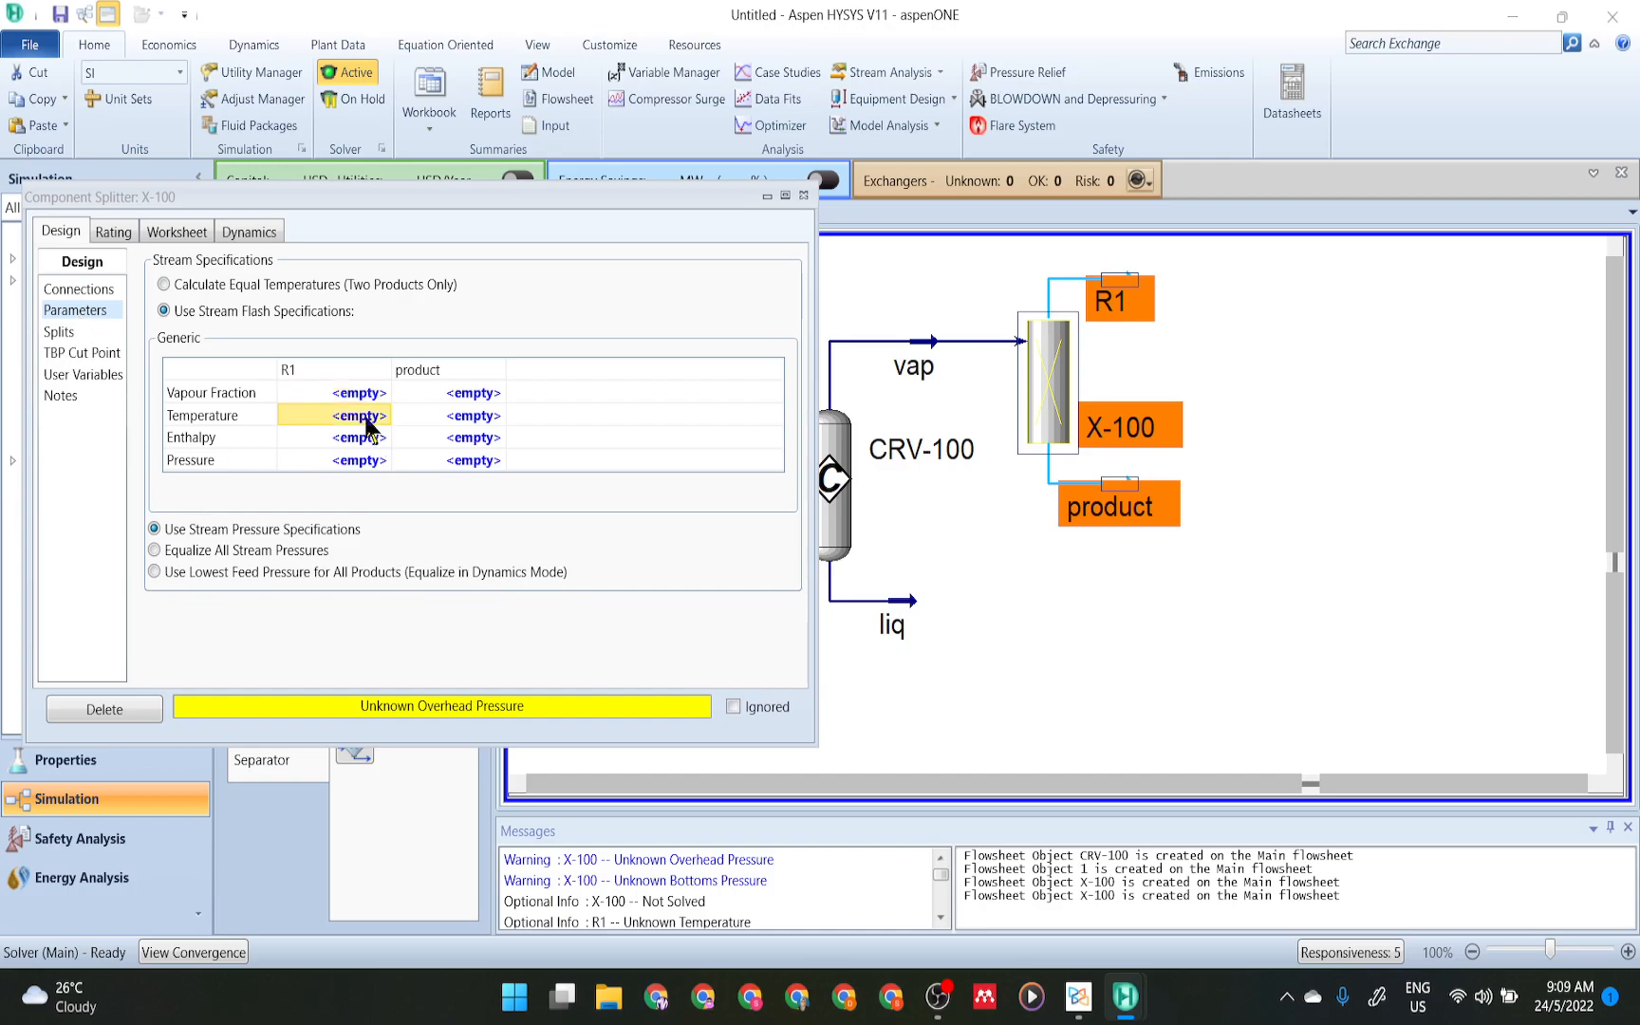
{"action": "type", "text": "30"}
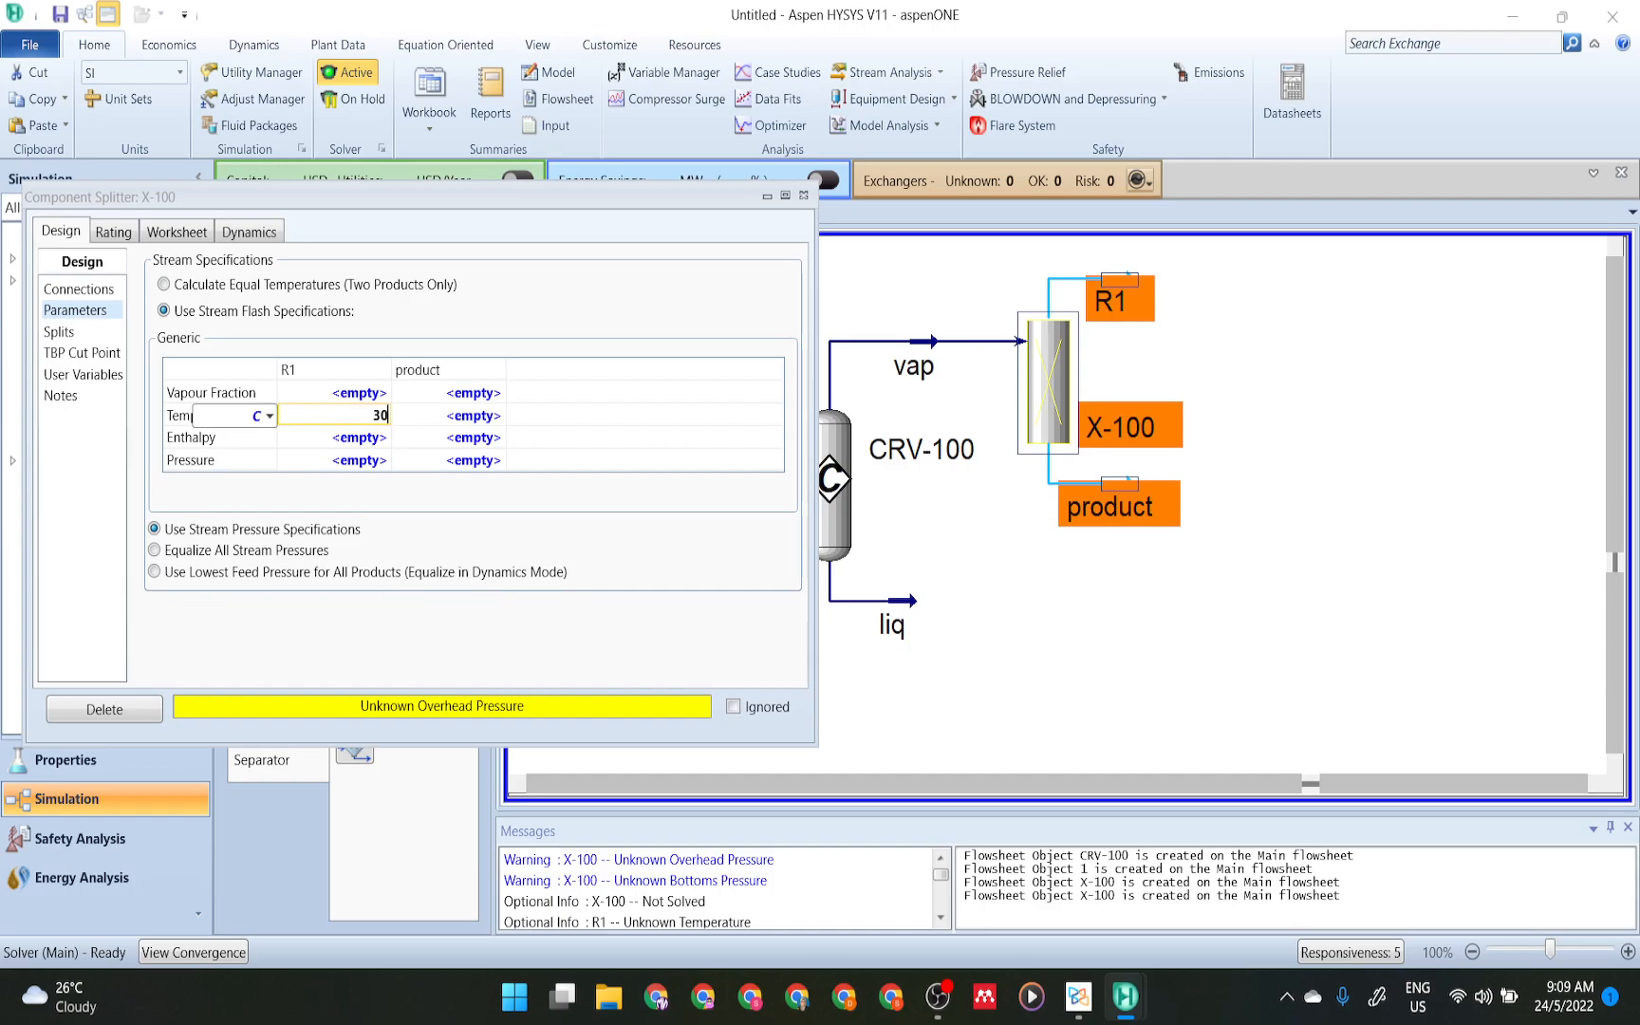
{"action": "left_click", "coordinate": [495, 420]}
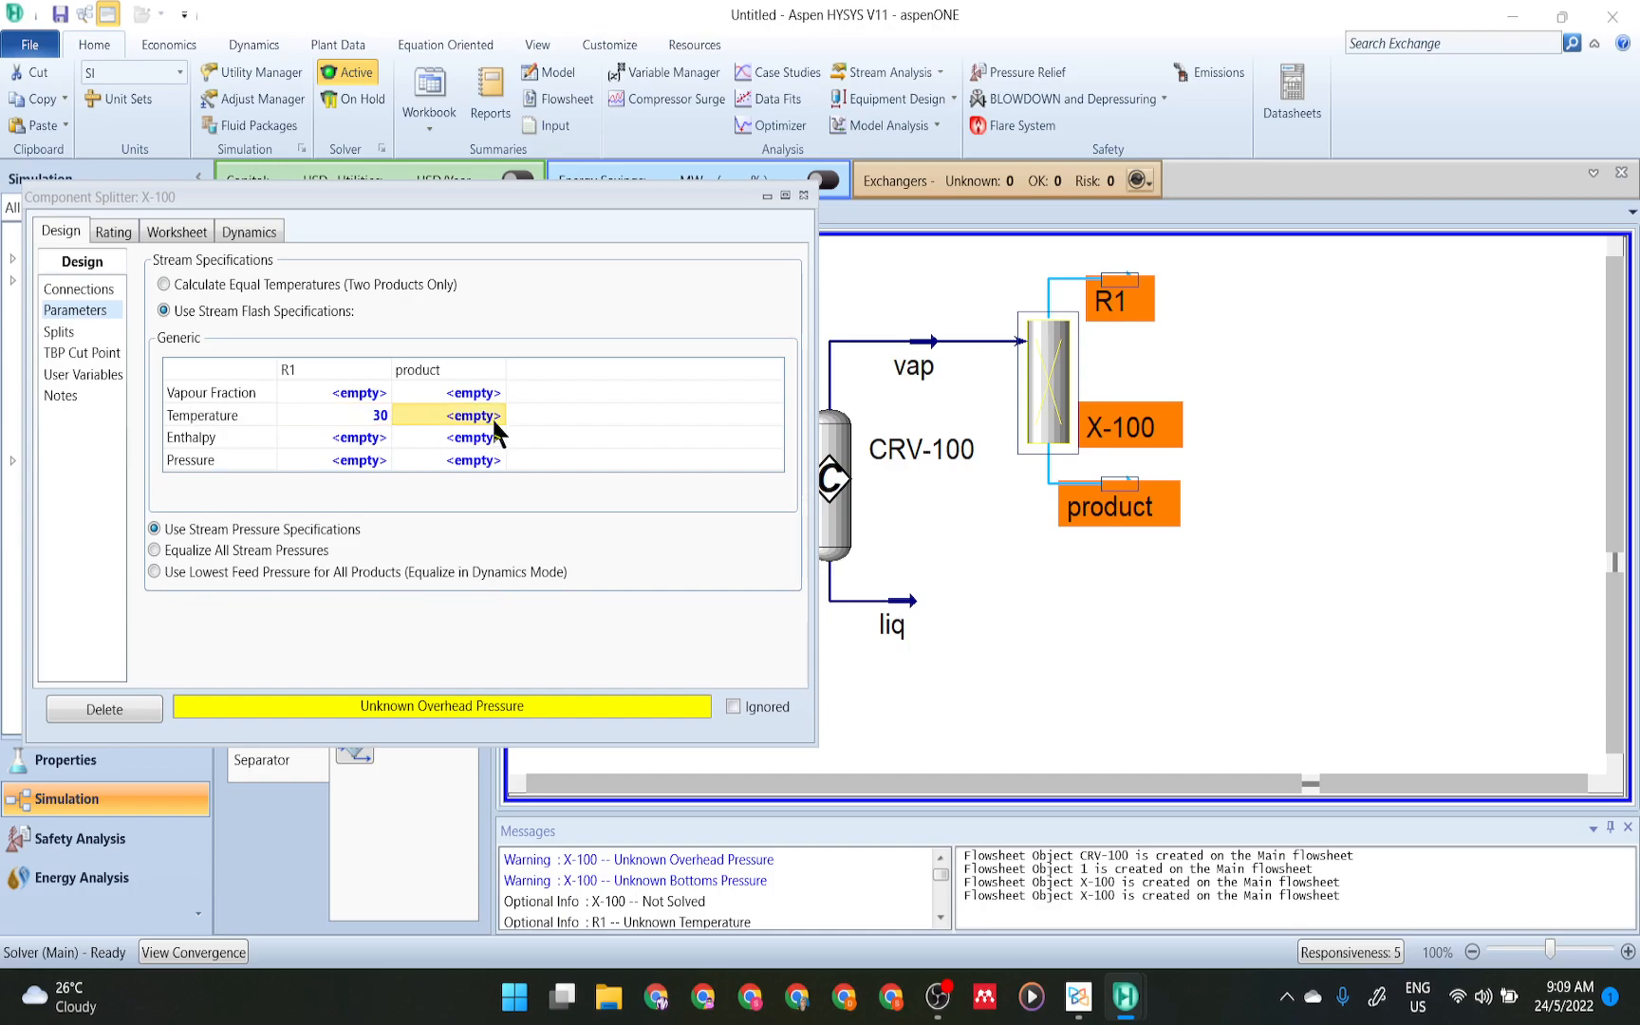
{"action": "type", "text": "30"}
{"action": "key", "text": "Return"}
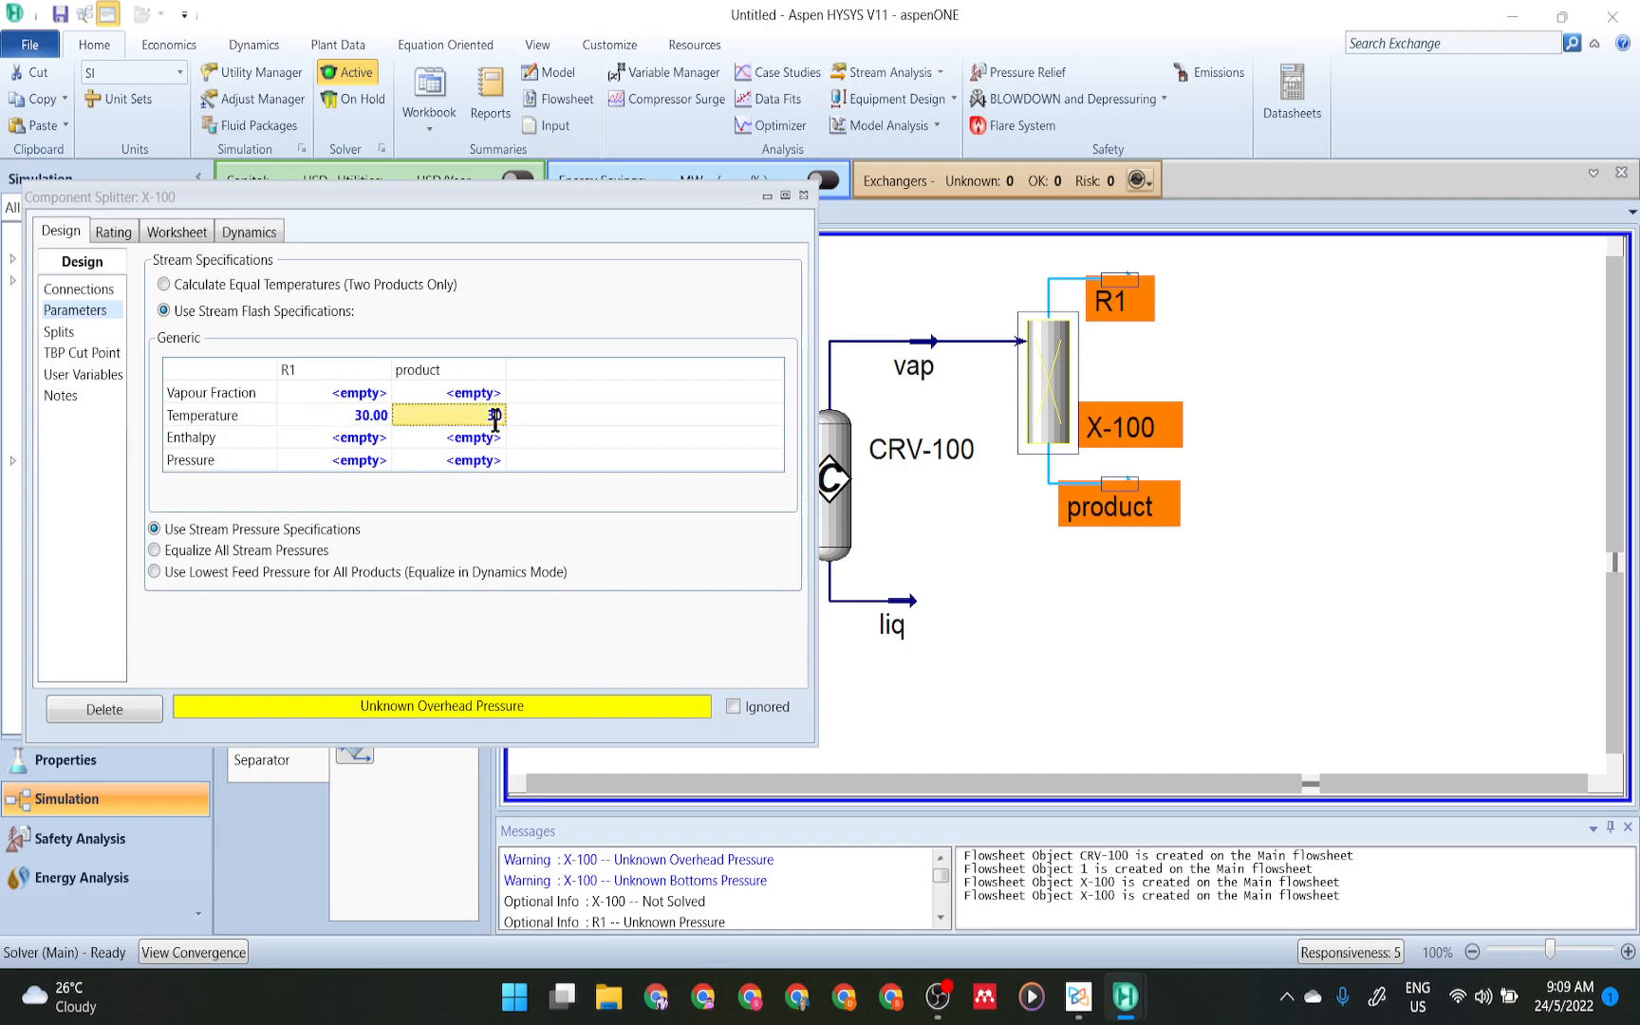
- Set the pressure of stream R1 to 1 atm and close the splitter's window
{"action": "left_click", "coordinate": [366, 463]}
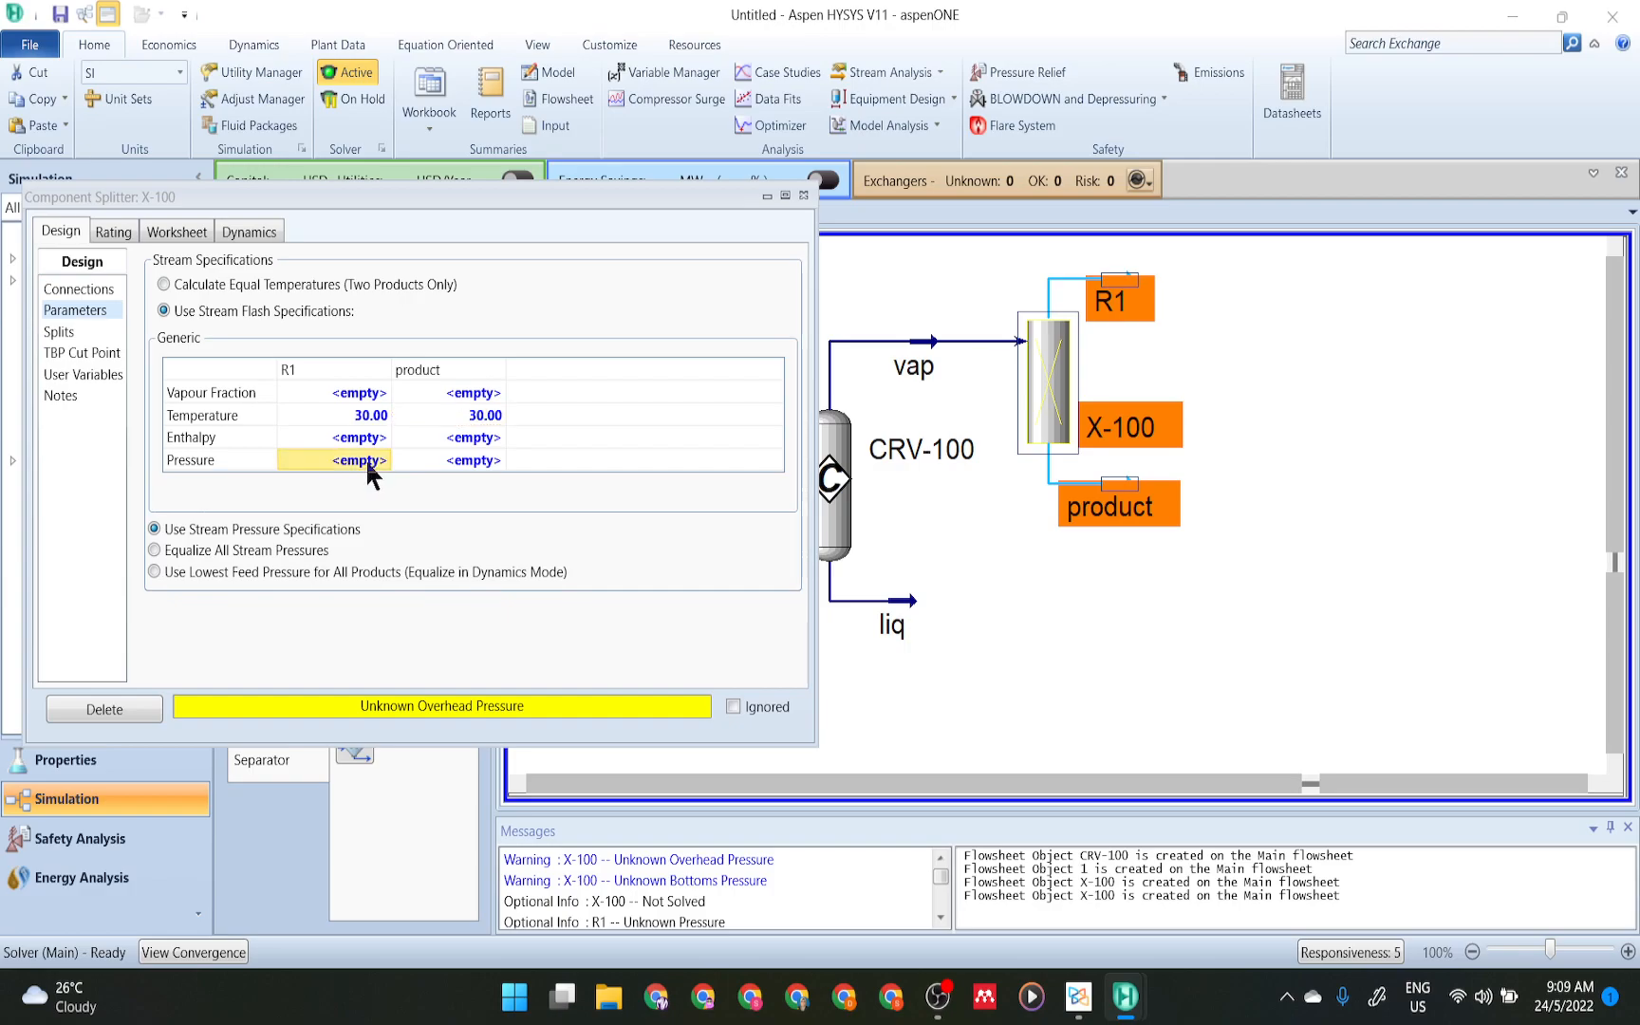
{"action": "type", "text": "1"}
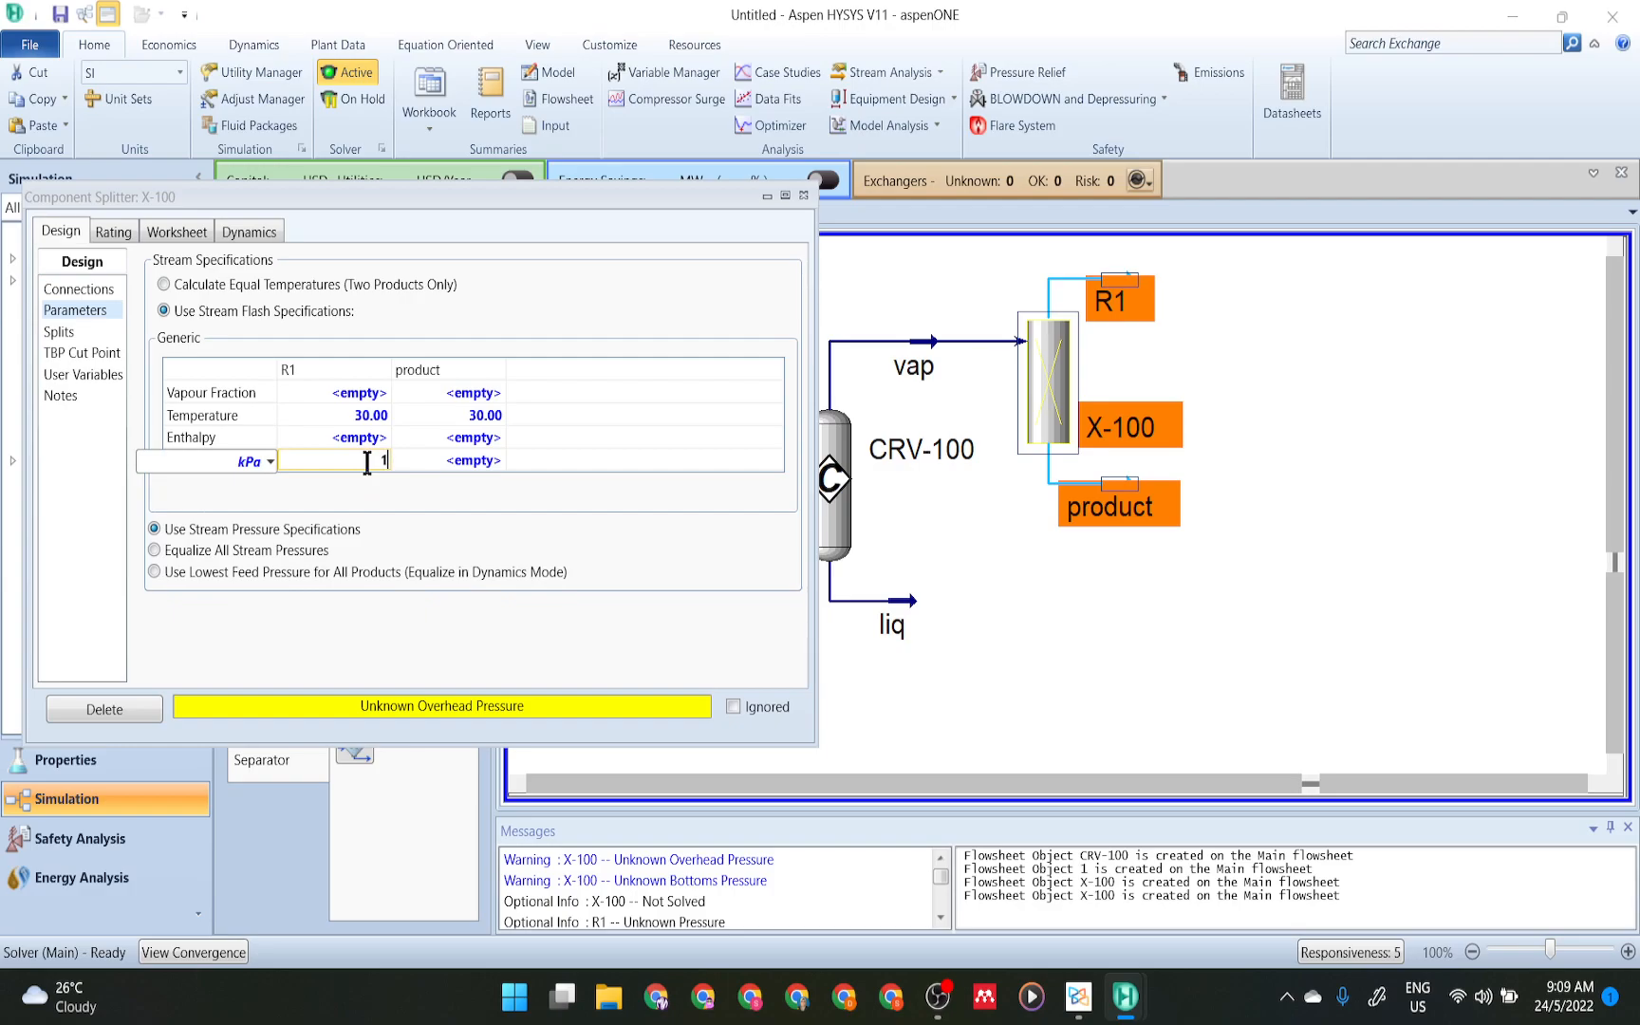
{"action": "left_click", "coordinate": [270, 461]}
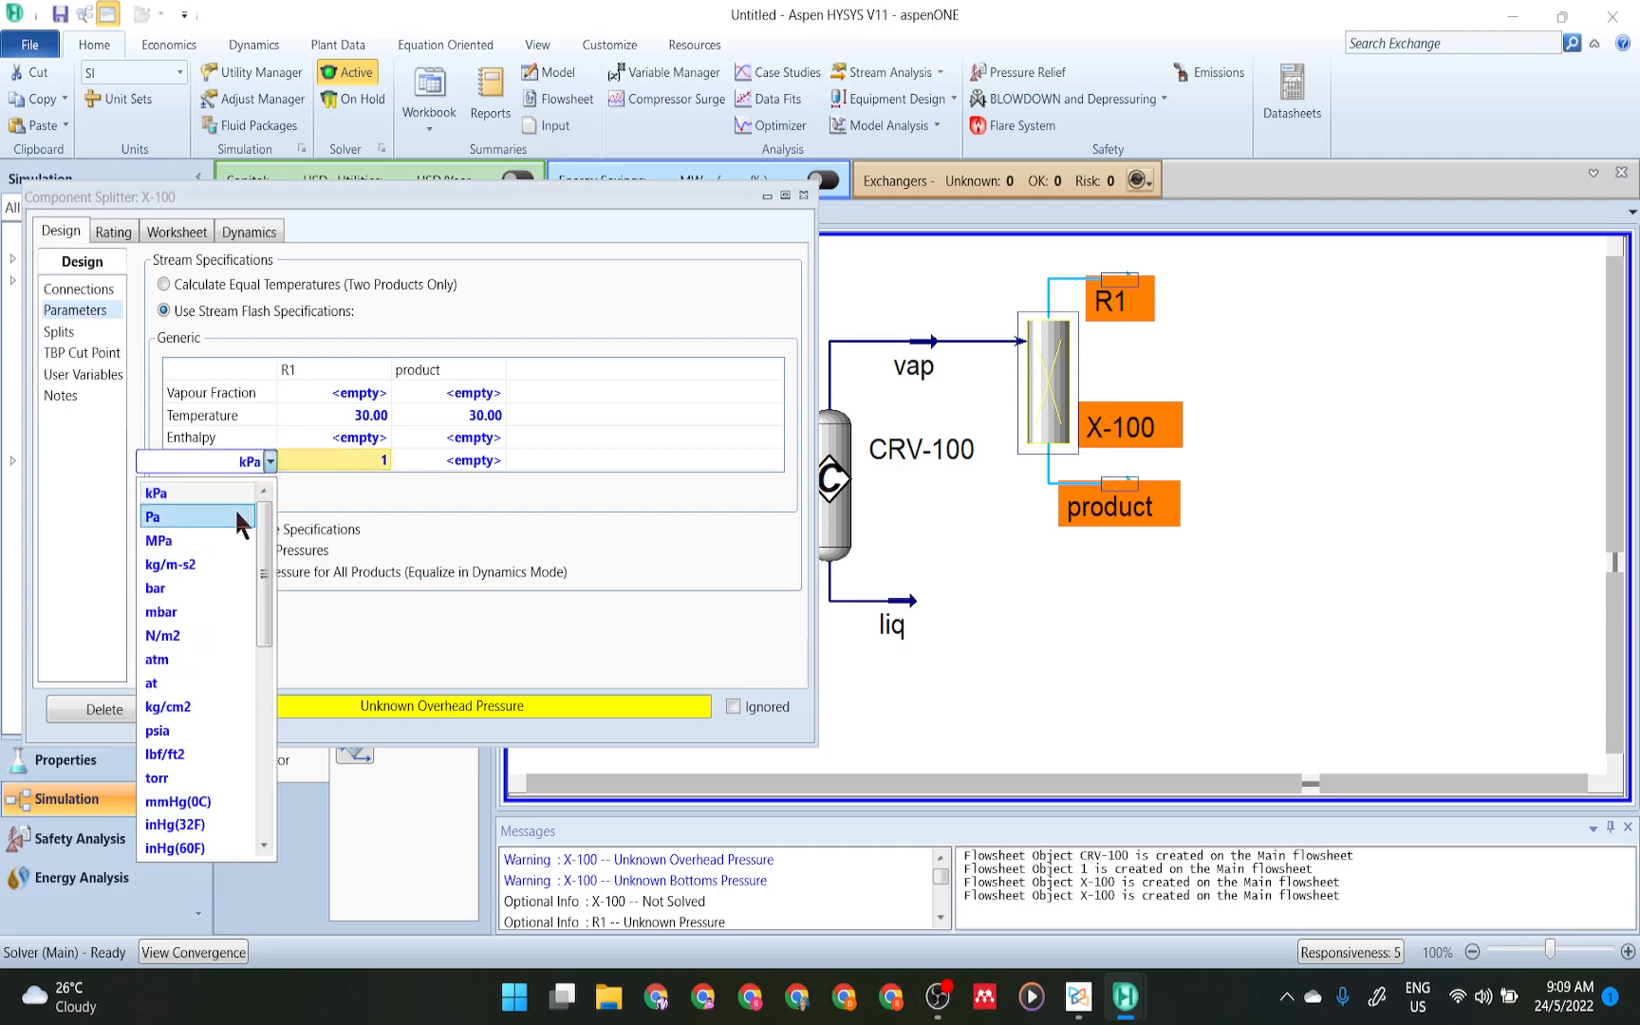
{"action": "left_click", "coordinate": [190, 658]}
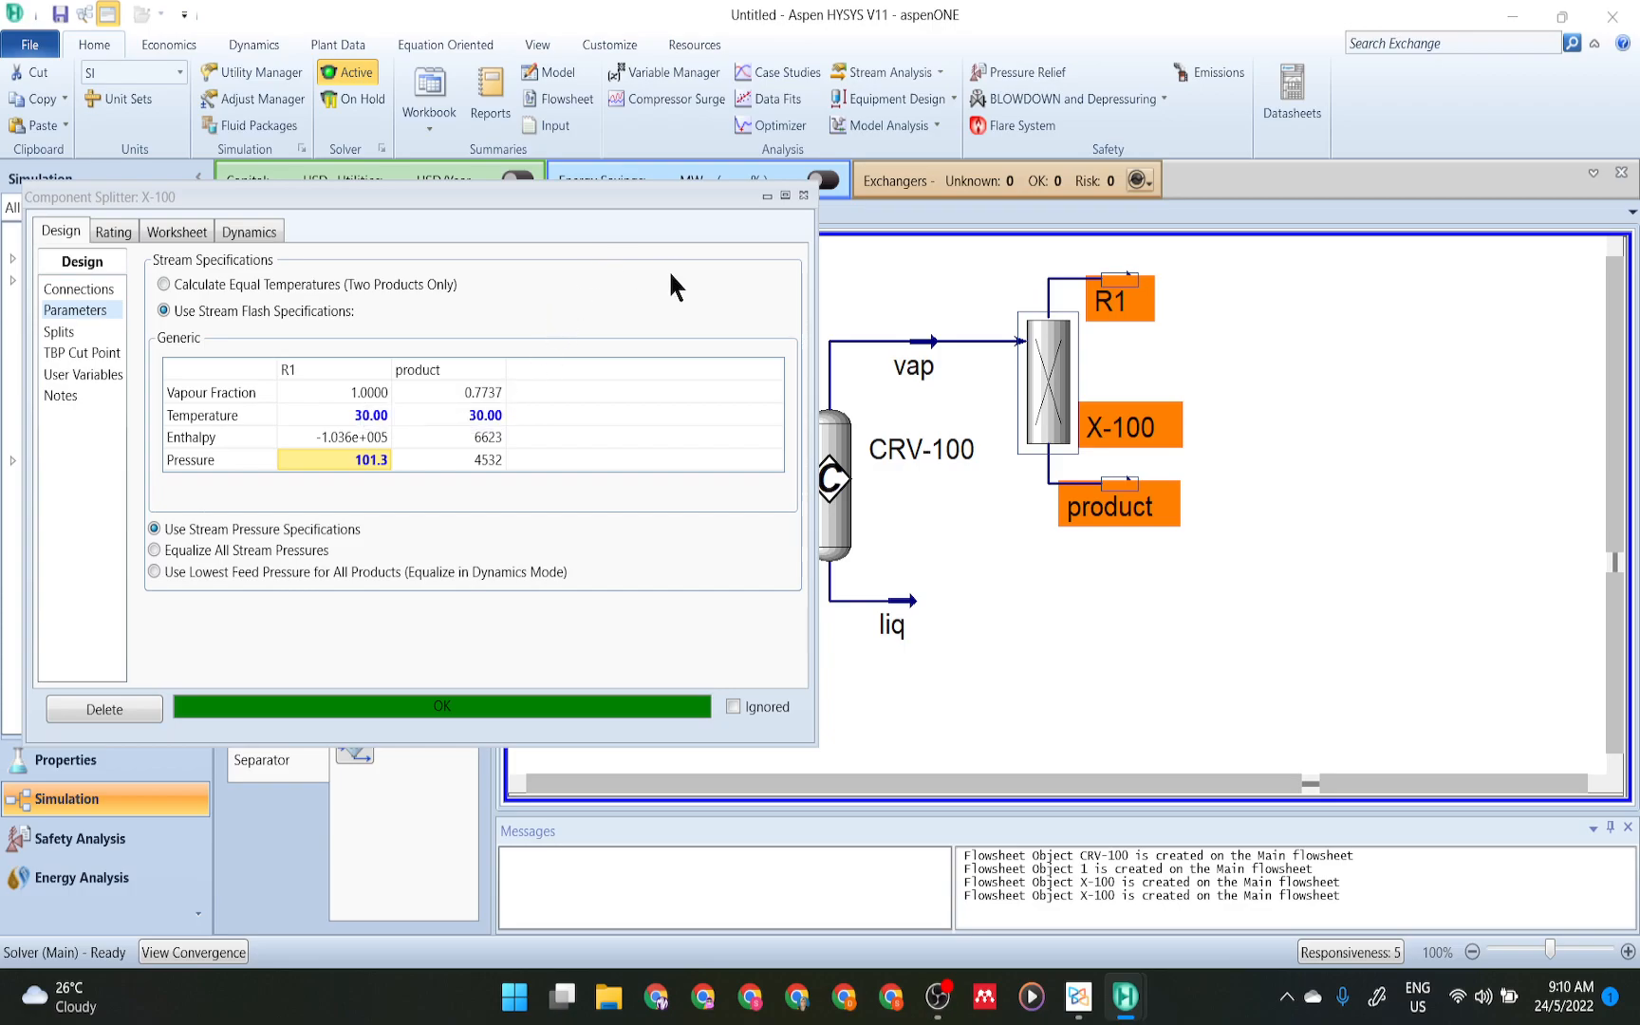
{"action": "left_click", "coordinate": [803, 197]}
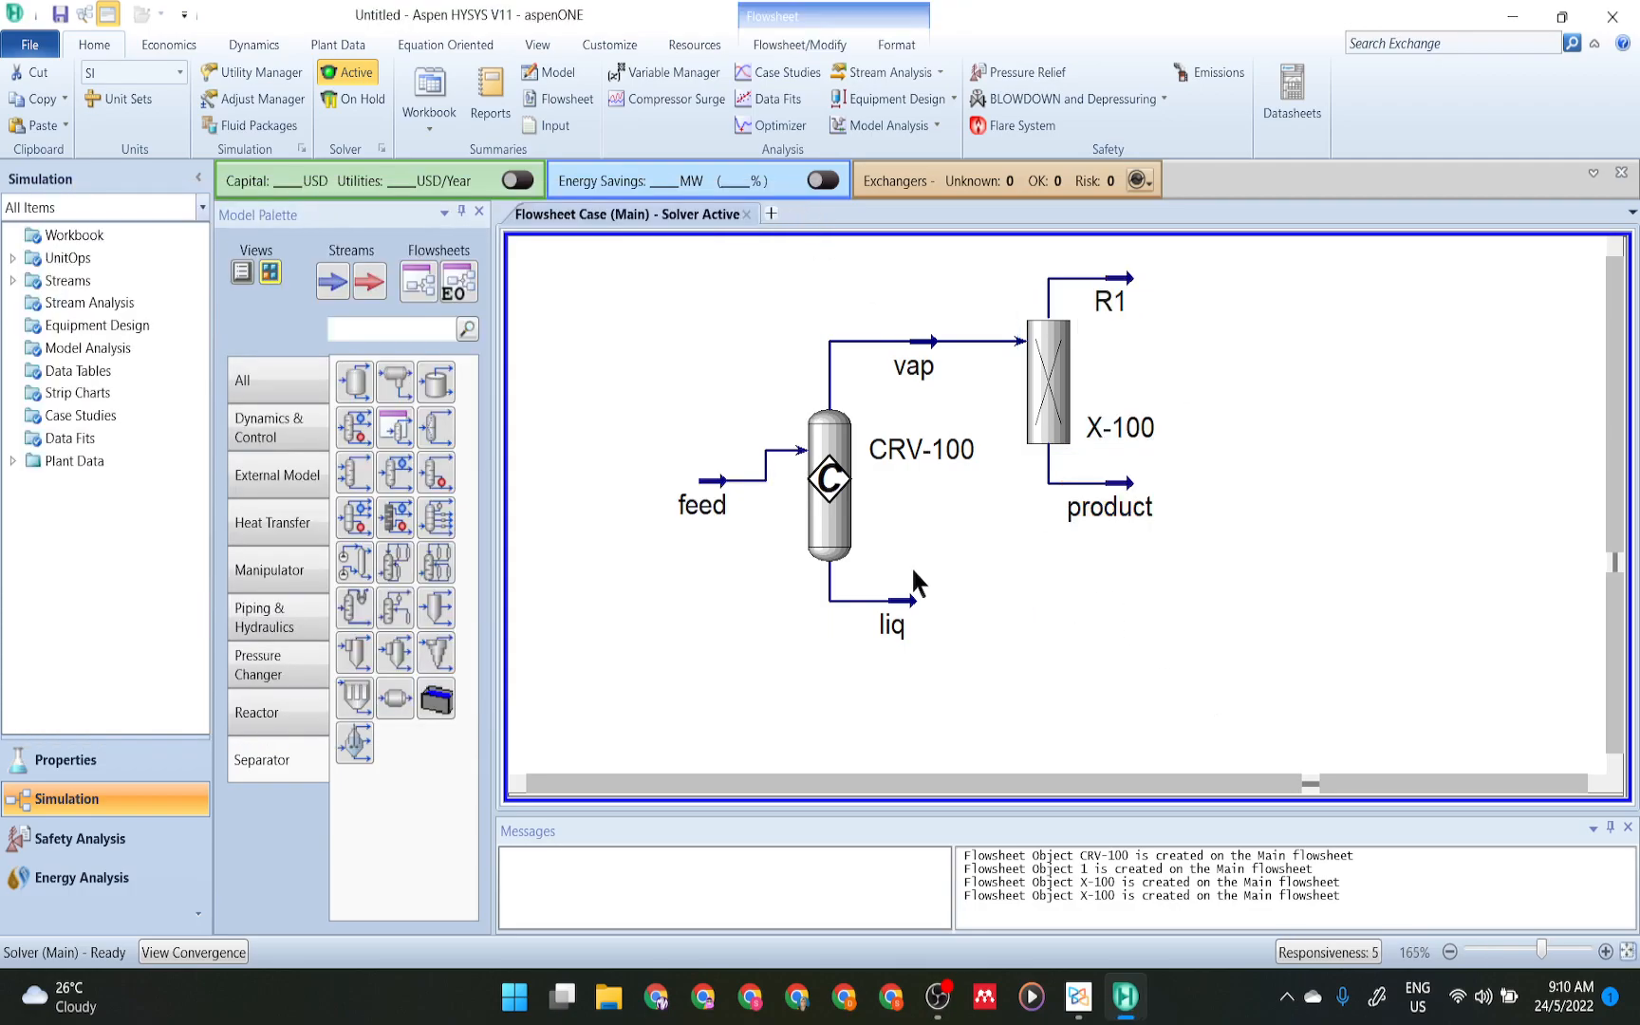
- Add a Recycle block to the flowsheet and position it above the vap stream
{"action": "left_click", "coordinate": [242, 380]}
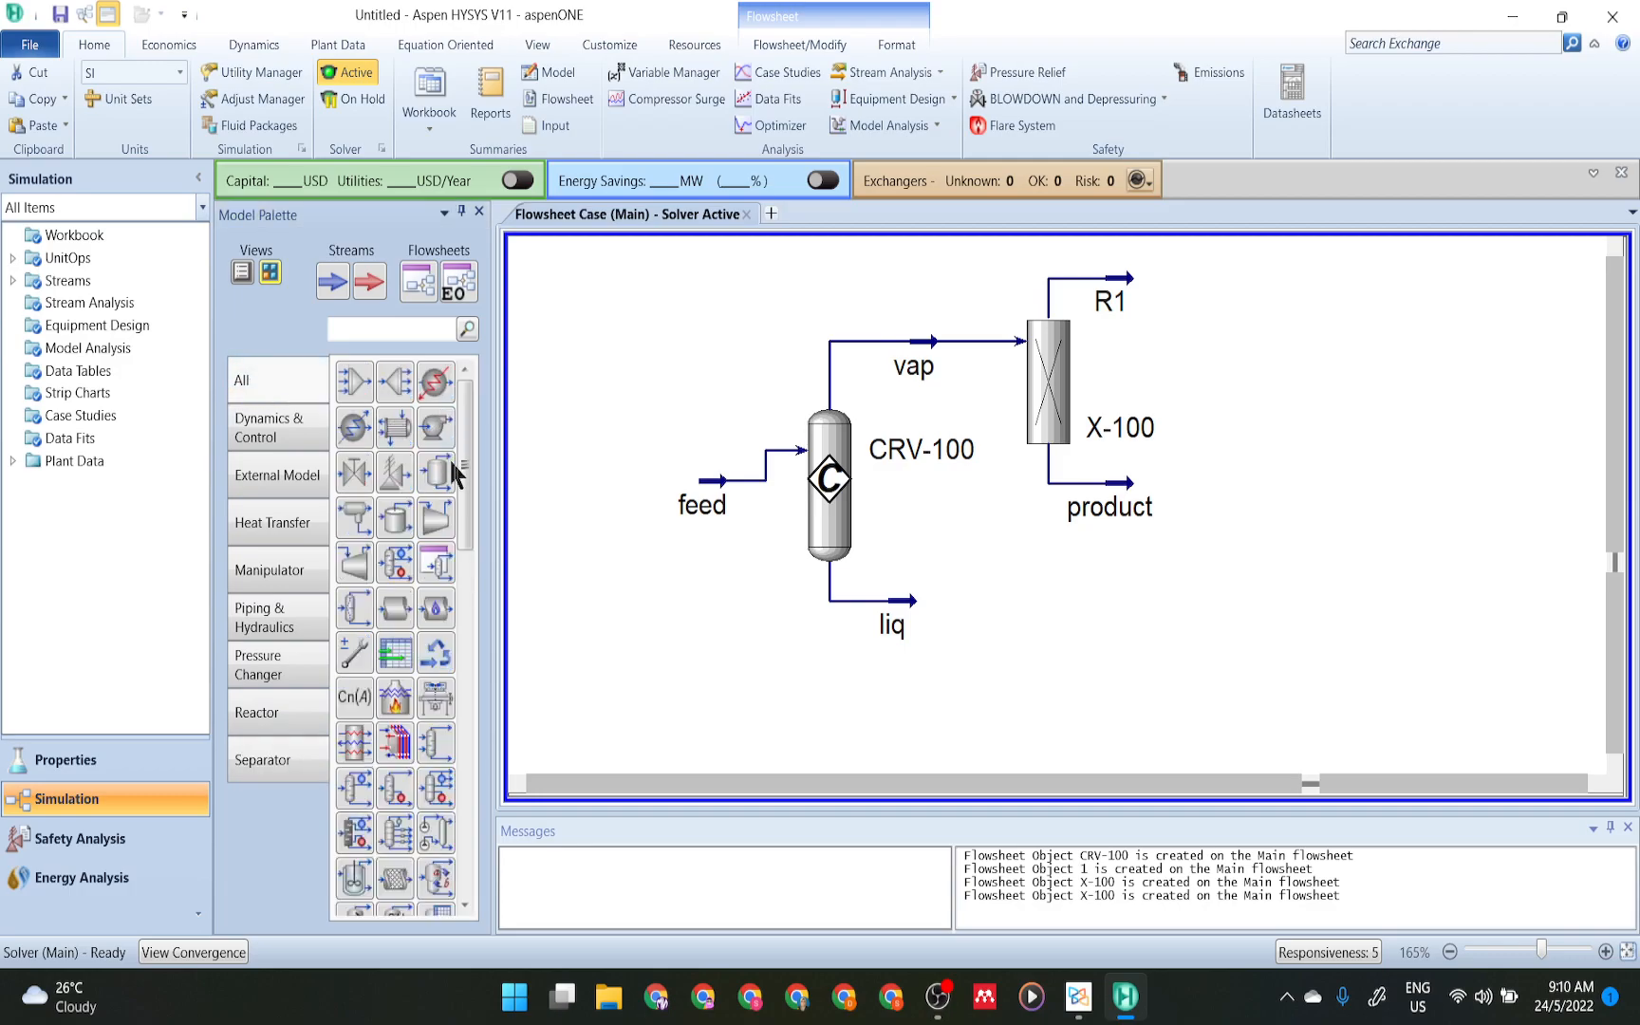
{"action": "left_click", "coordinate": [437, 662]}
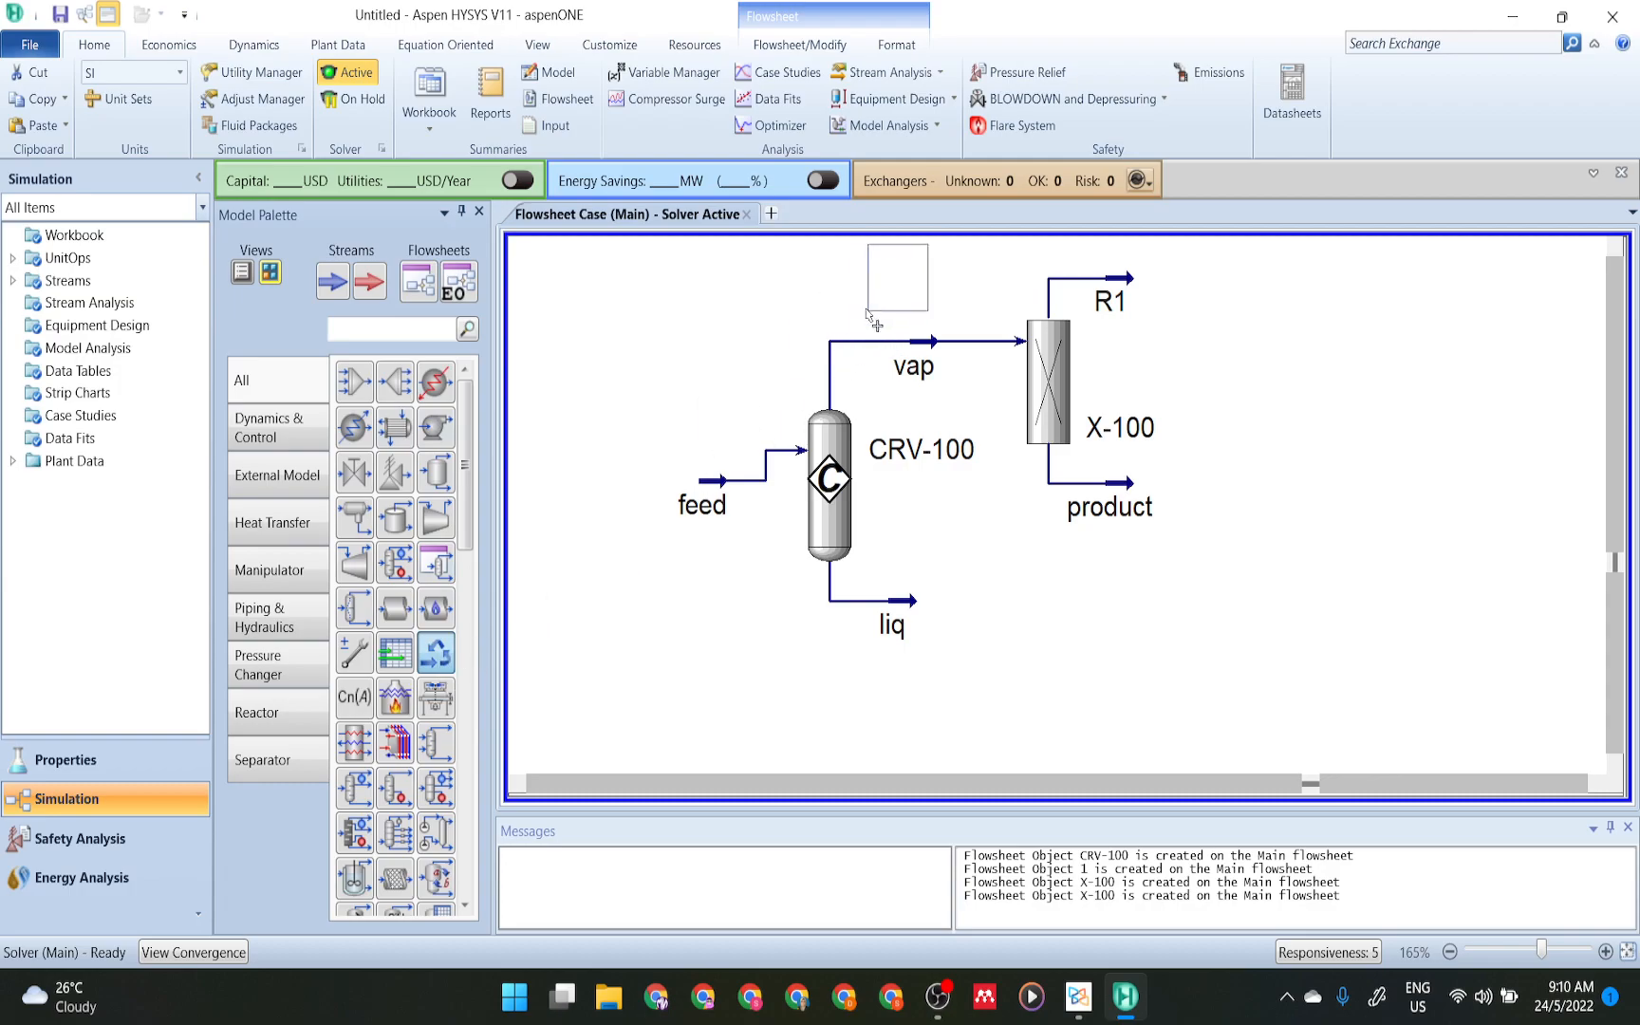
{"action": "left_click", "coordinate": [894, 313]}
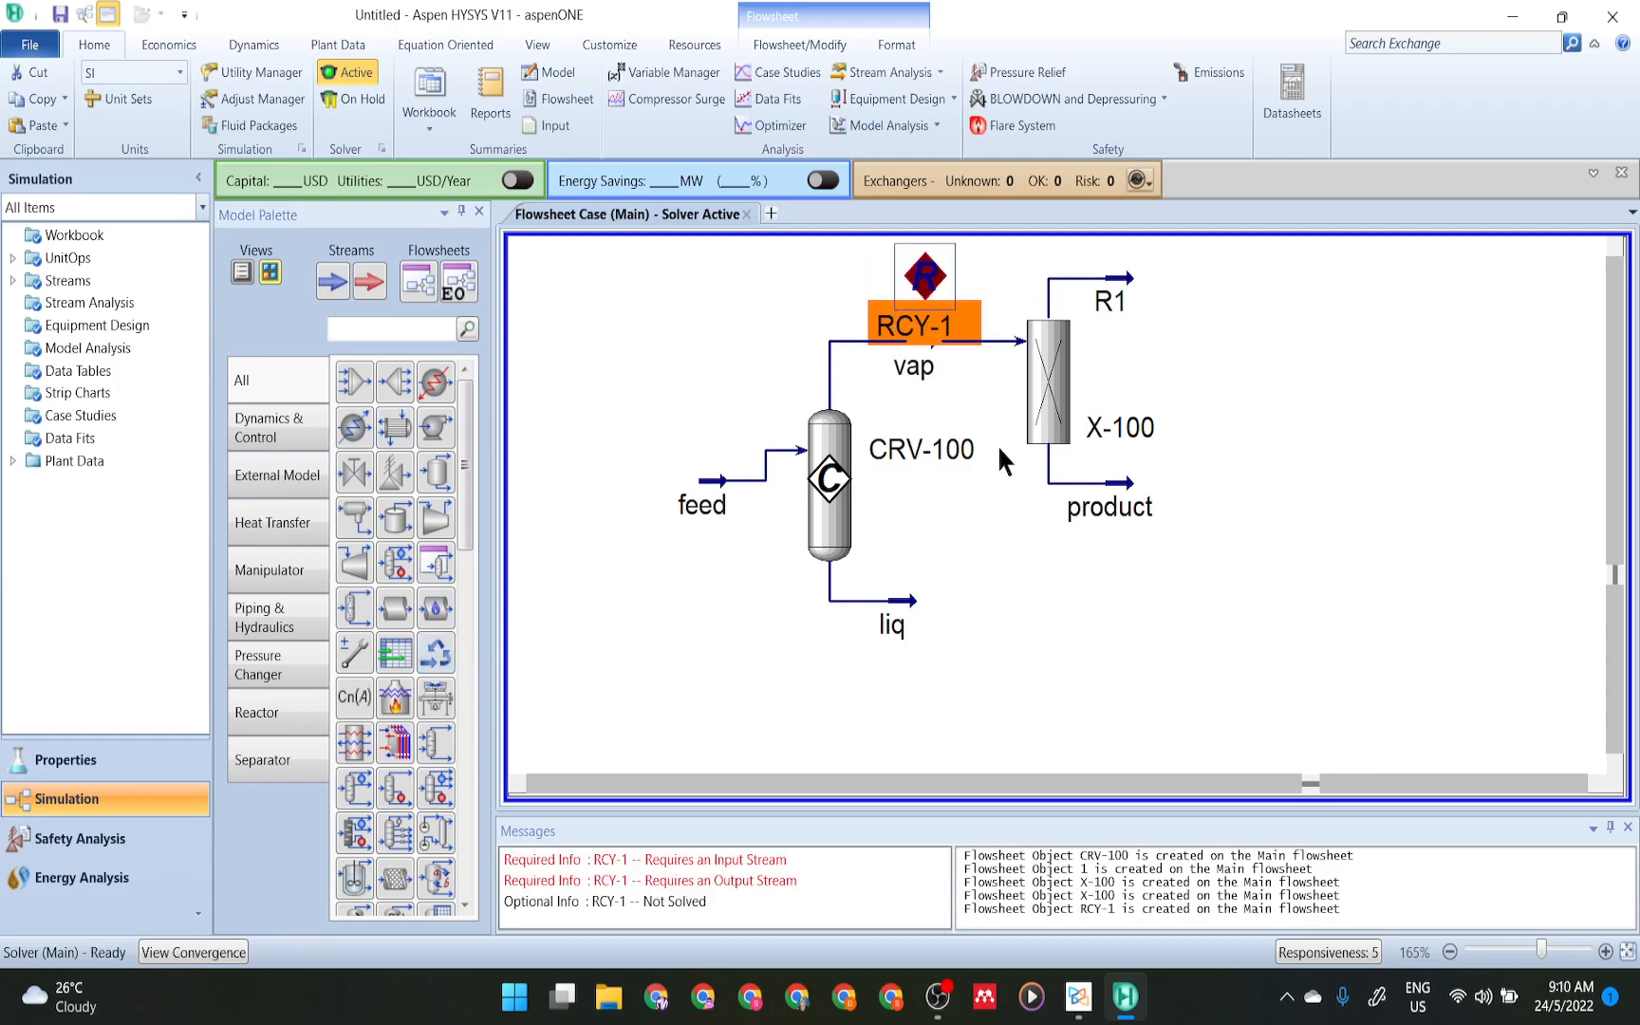
{"action": "scroll", "coordinate": [1029, 526], "scroll_direction": "down", "scroll_amount": 2}
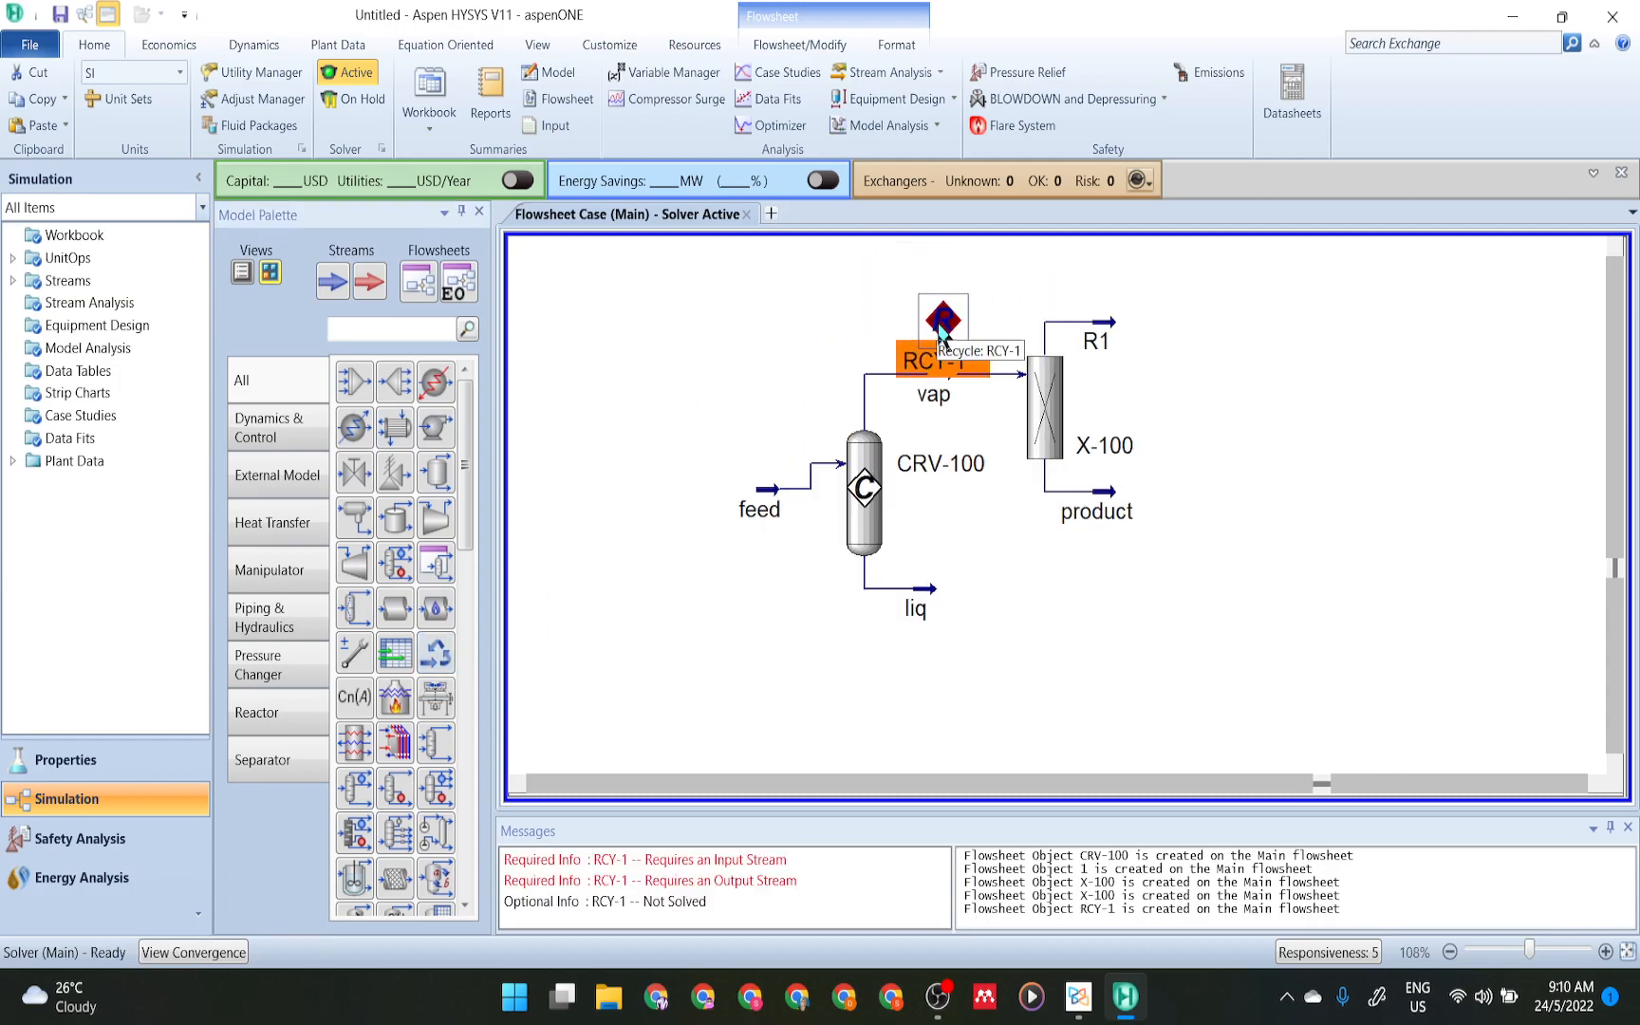
{"action": "left_click_drag", "start_coordinate": [943, 316], "coordinate": [944, 279]}
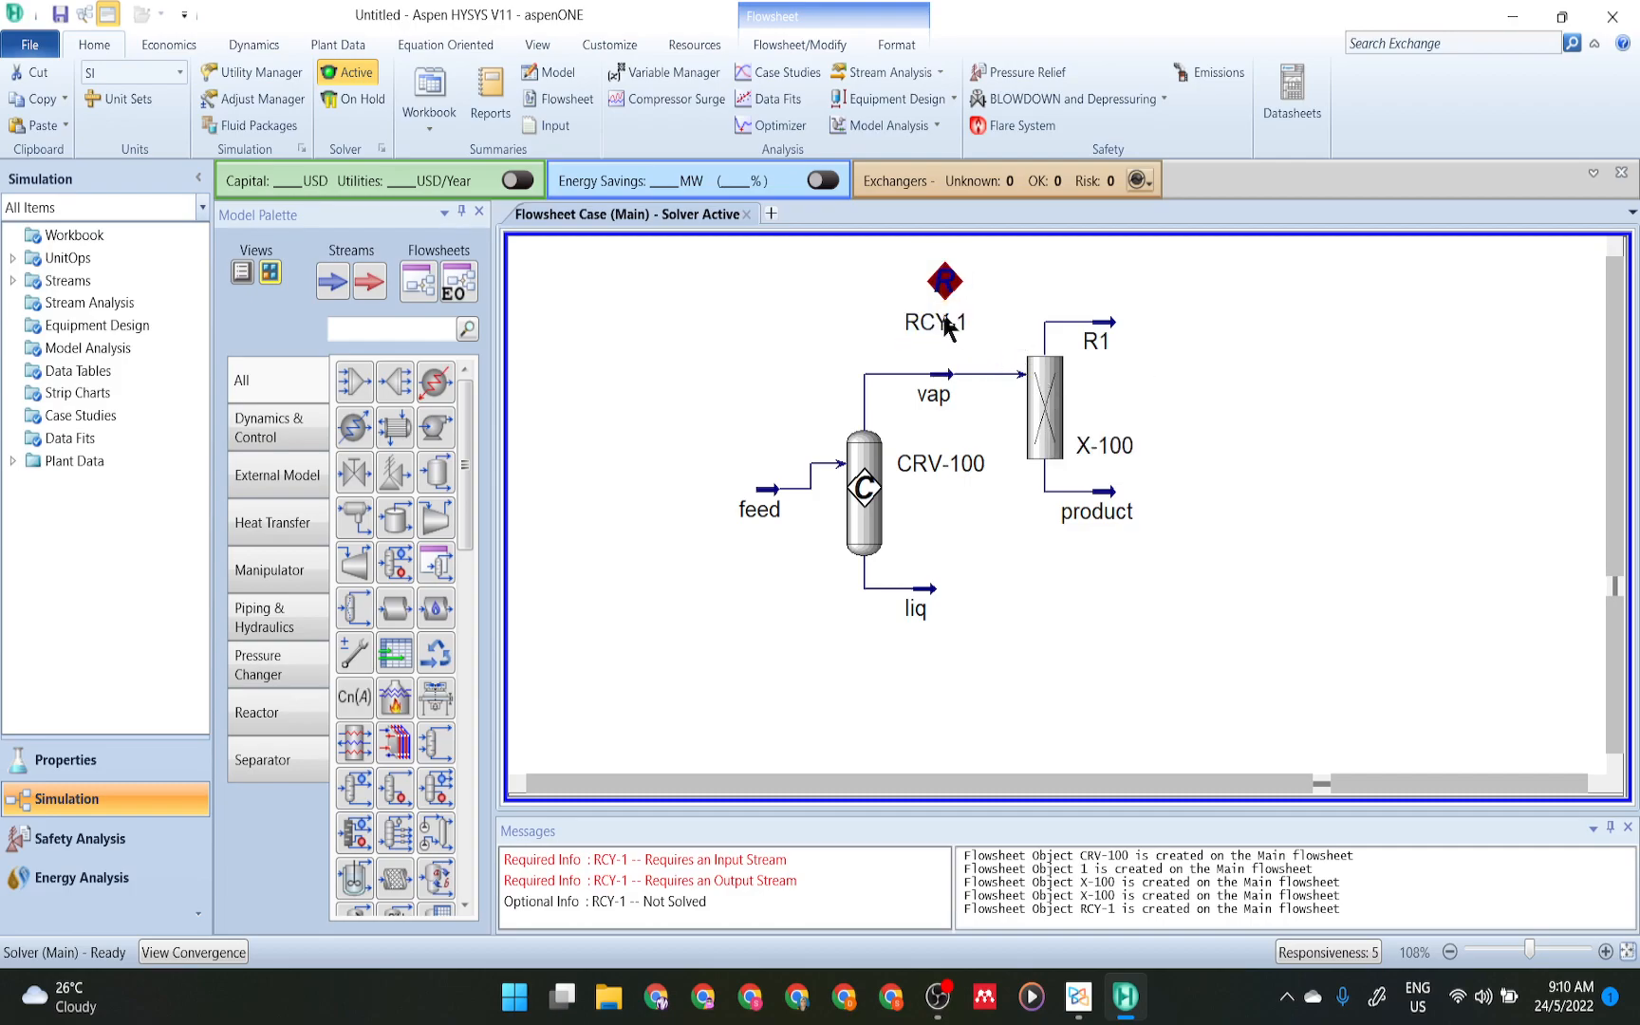
- Connect the recycle block with R1 as inlet and a new stream R2 as outlet, and close its window
{"action": "double_click", "coordinate": [944, 285]}
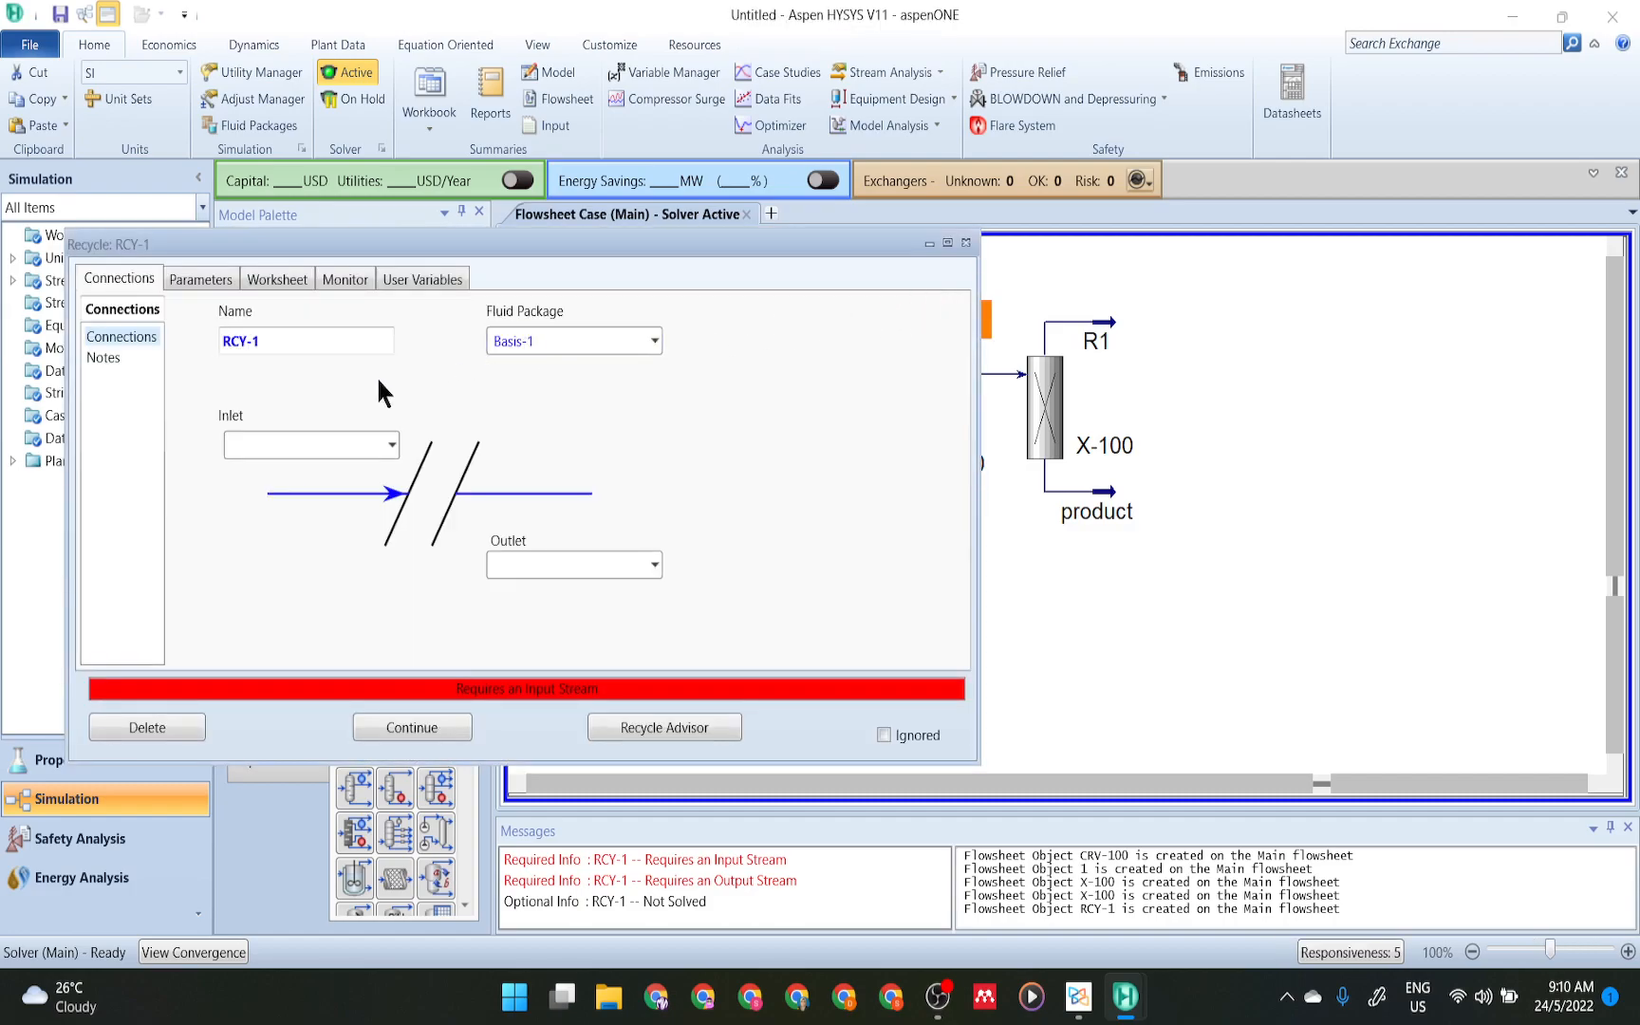
{"action": "left_click", "coordinate": [392, 445]}
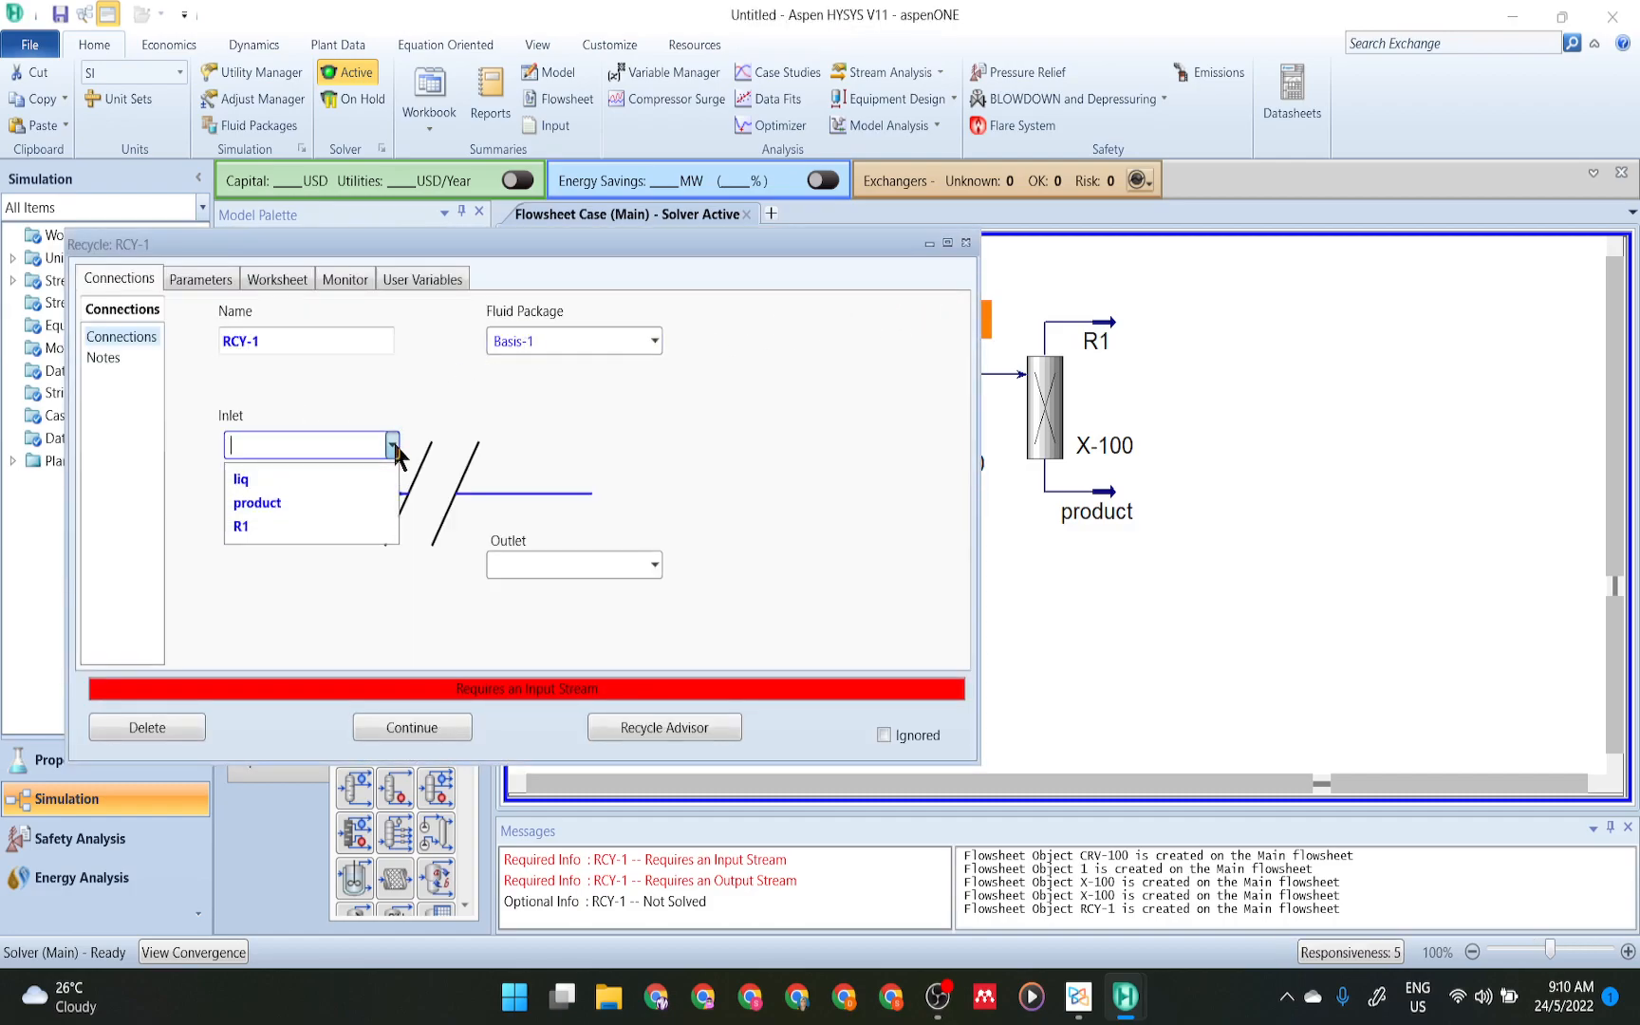
{"action": "left_click", "coordinate": [324, 524]}
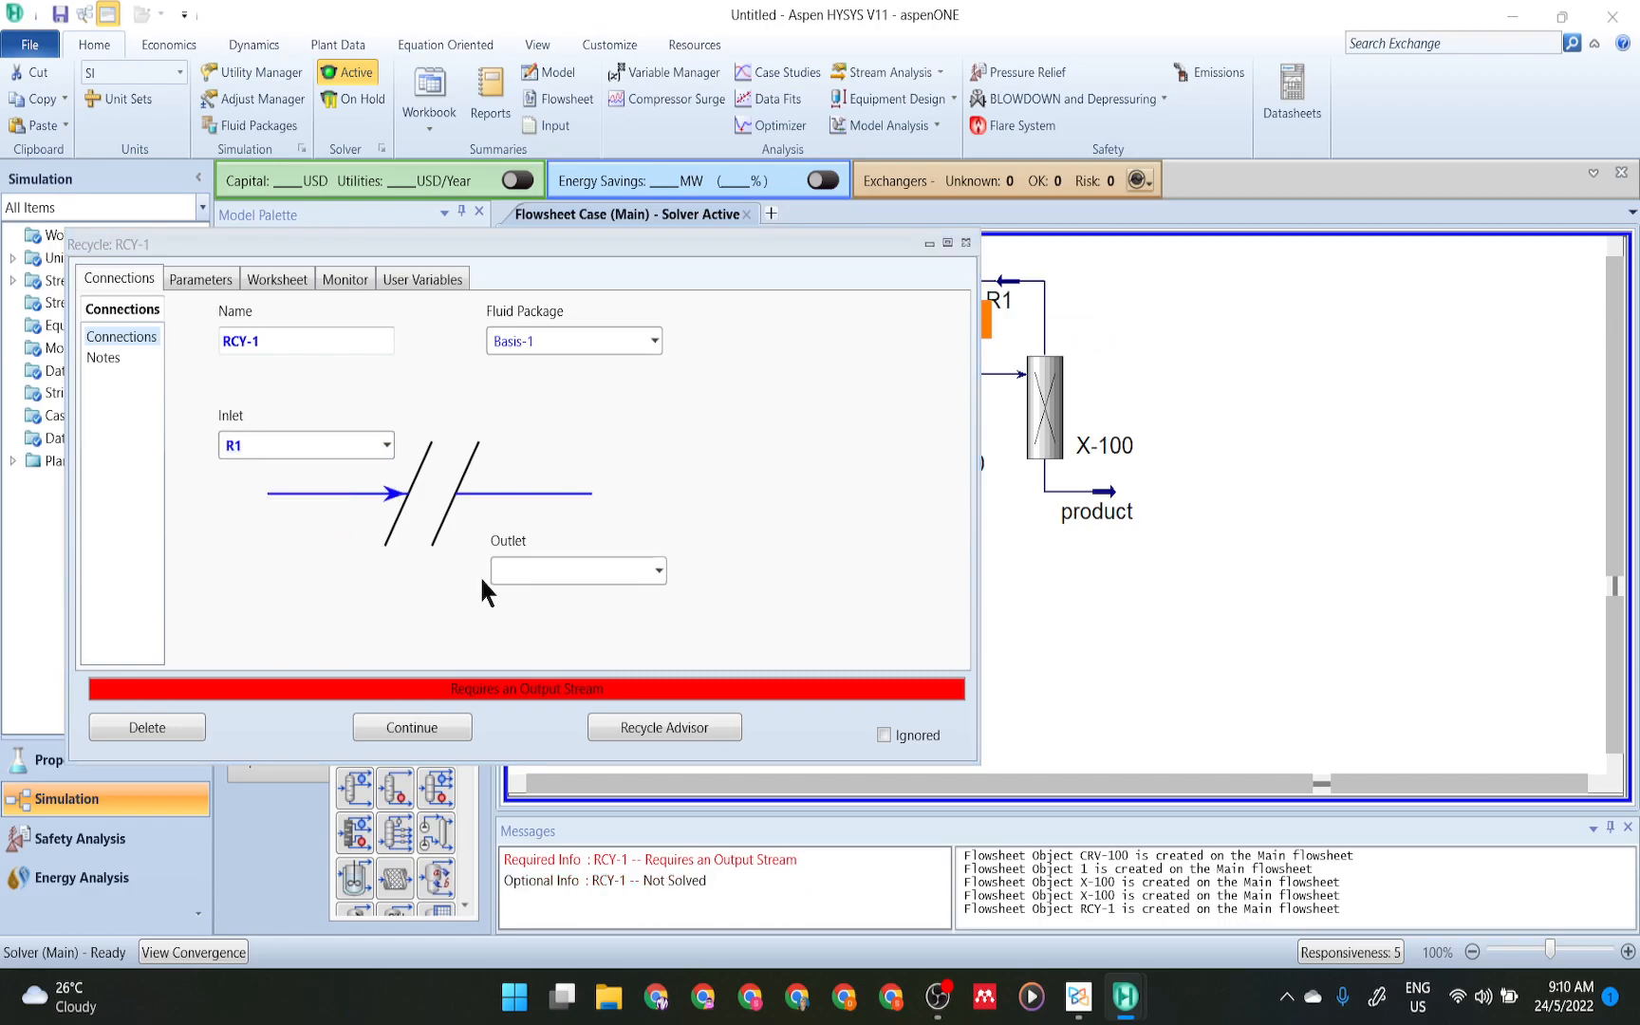
{"action": "left_click", "coordinate": [528, 570]}
{"action": "type", "text": "r"}
{"action": "type", "text": "R2"}
{"action": "key", "text": "Return"}
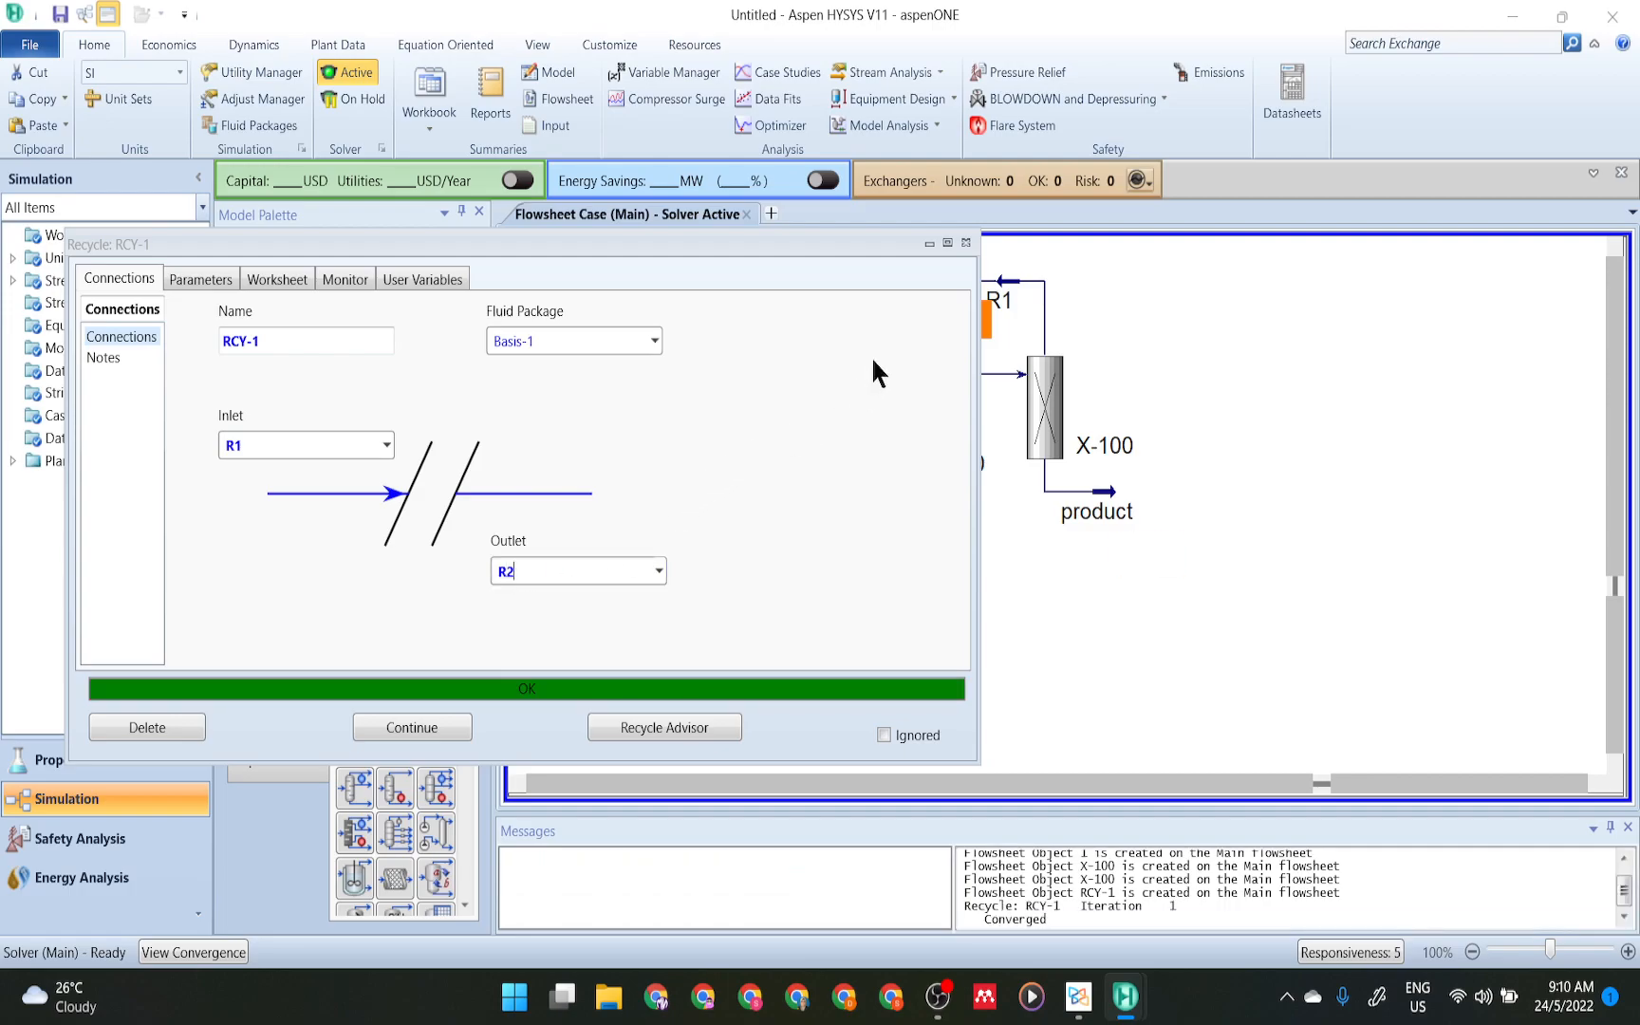
{"action": "left_click", "coordinate": [965, 243]}
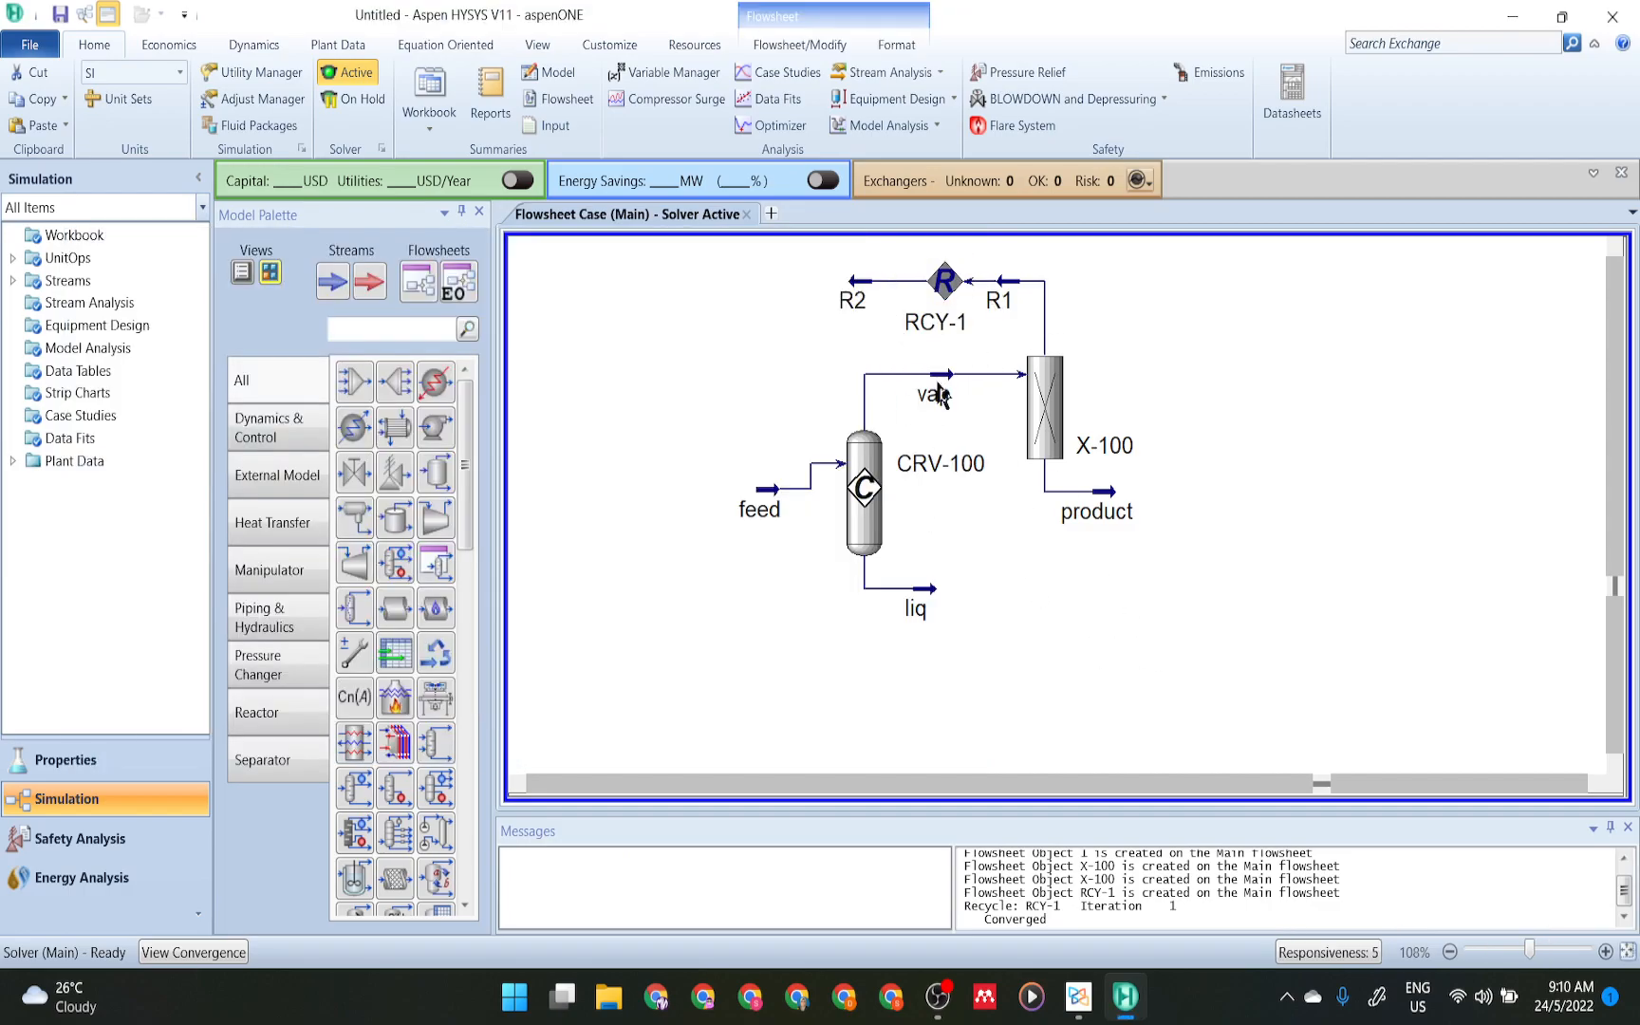
- Move the feed stream up so that it runs straight into the reactor inlet
{"action": "mouse_move", "coordinate": [842, 304]}
{"action": "mouse_move", "coordinate": [771, 503]}
{"action": "left_click_drag", "start_coordinate": [771, 503], "coordinate": [771, 477]}
{"action": "mouse_move", "coordinate": [879, 517]}
{"action": "left_click", "coordinate": [768, 531]}
- Add a Mixer to the flowsheet, placed just left of the feed stream
{"action": "mouse_move", "coordinate": [772, 489]}
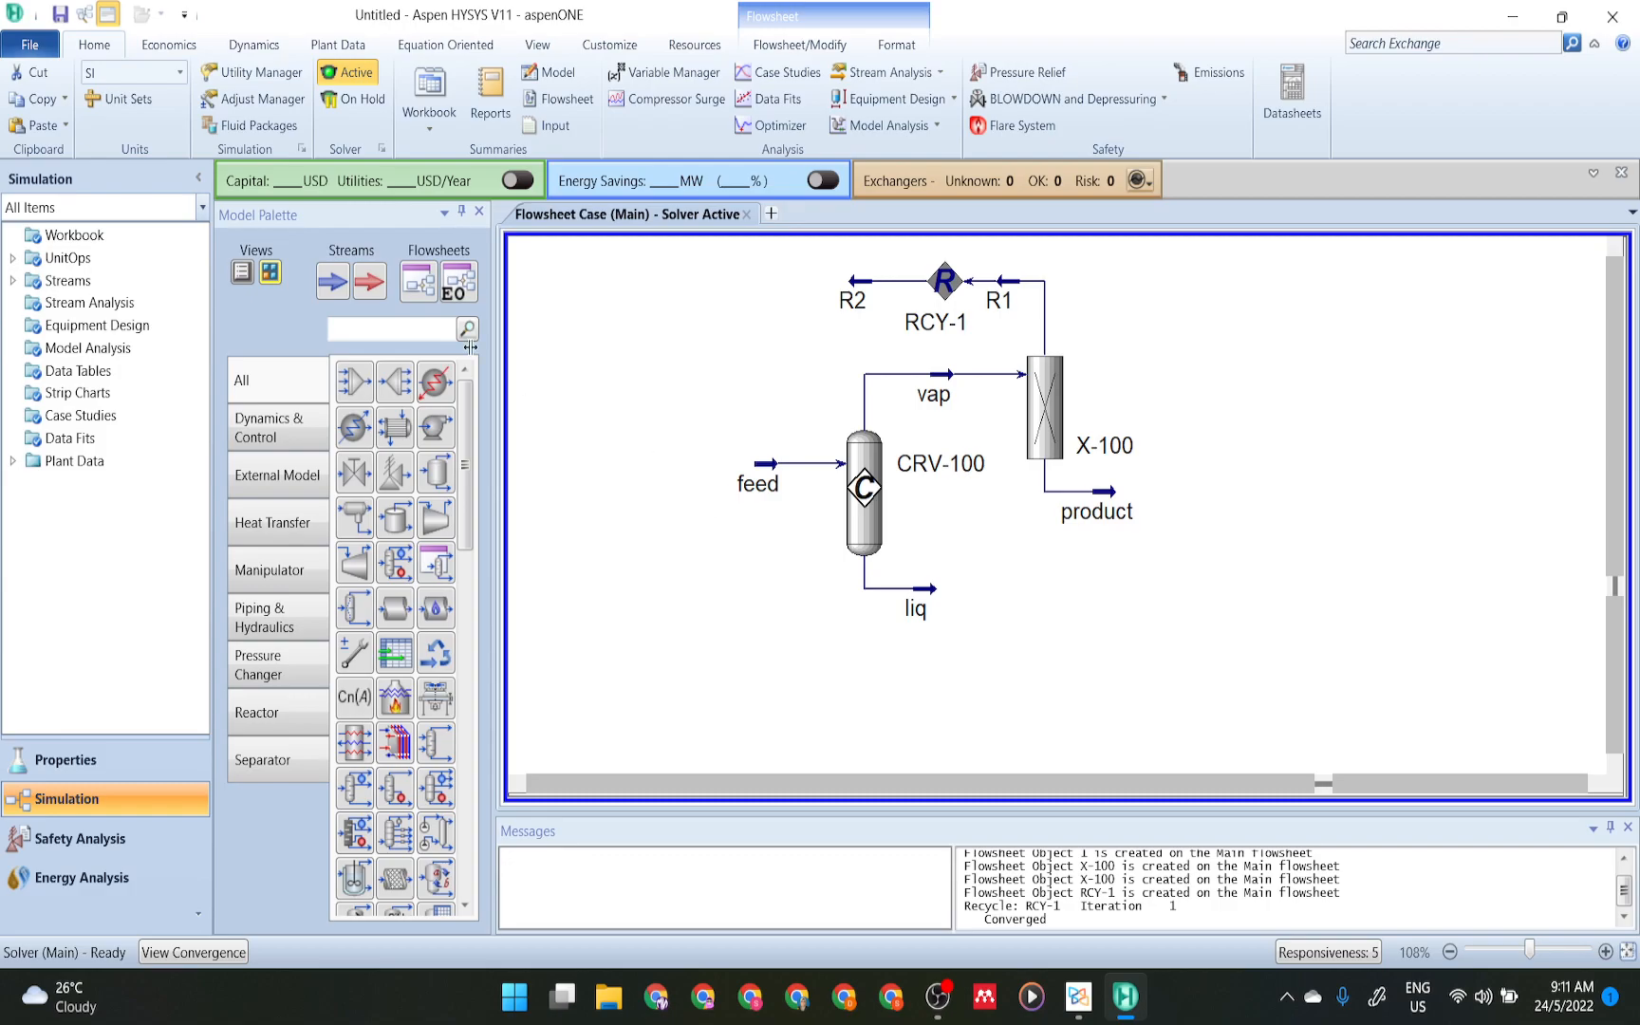
{"action": "left_click_drag", "start_coordinate": [493, 496], "coordinate": [688, 520]}
{"action": "left_click", "coordinate": [716, 598]}
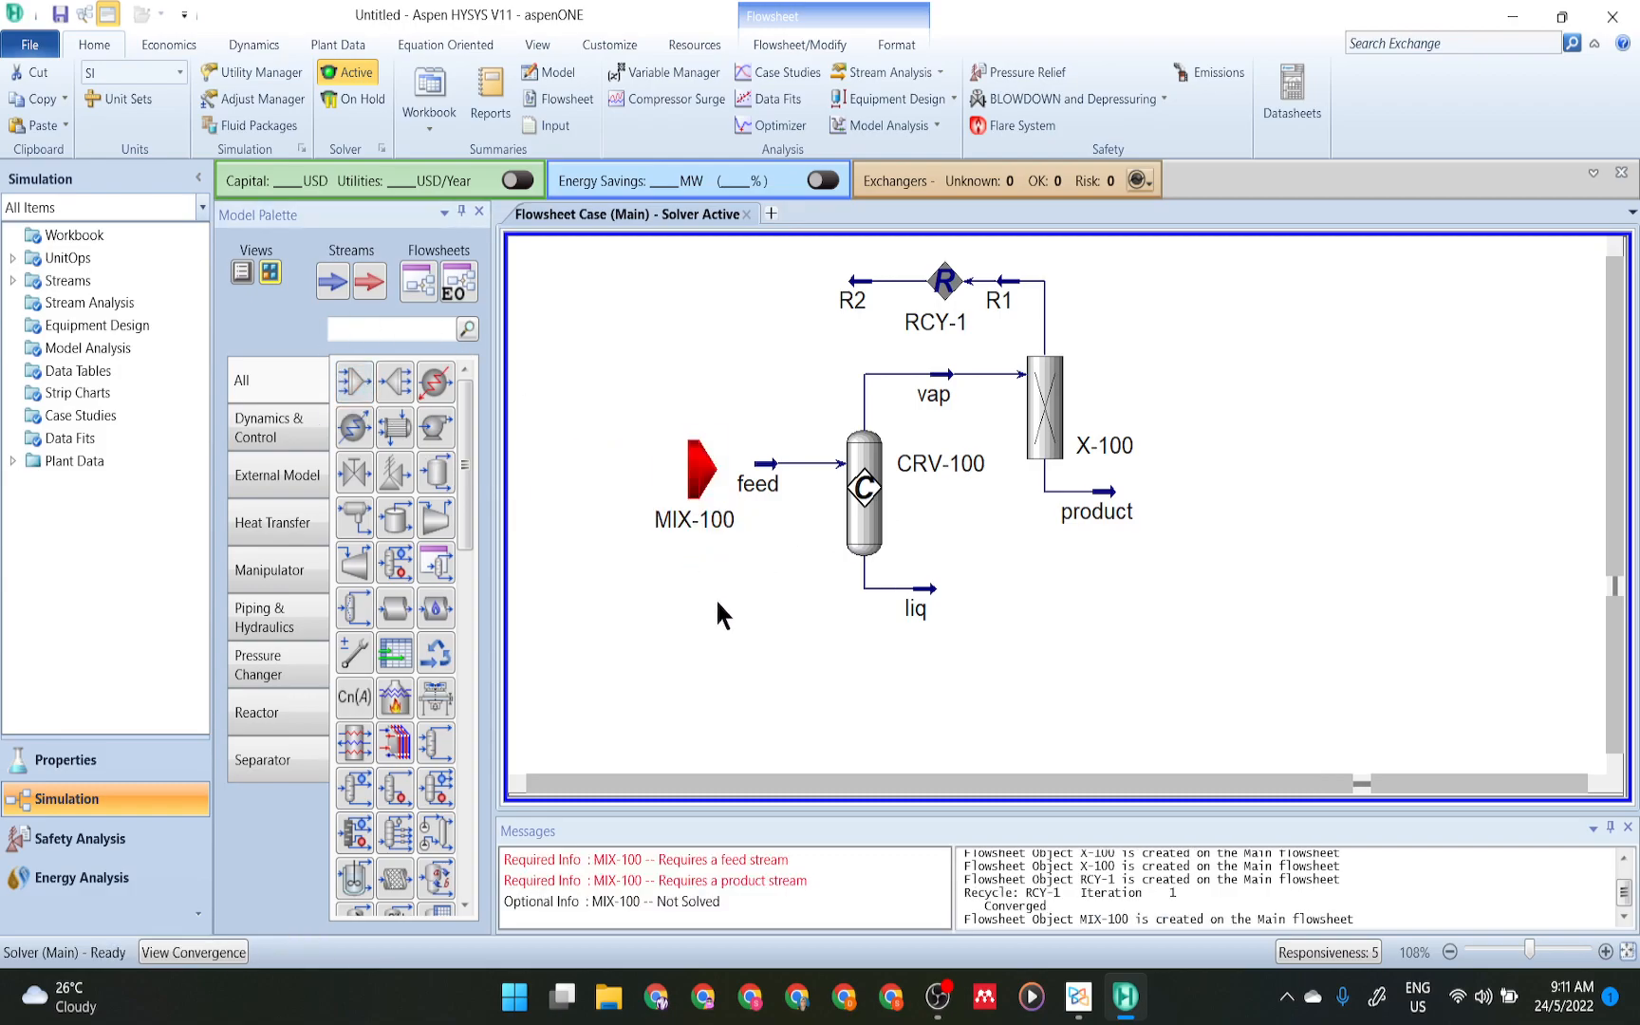
- Connect the mixer with R2 as inlet and a new stream MixerOut as outlet, and close its window
{"action": "mouse_move", "coordinate": [857, 307]}
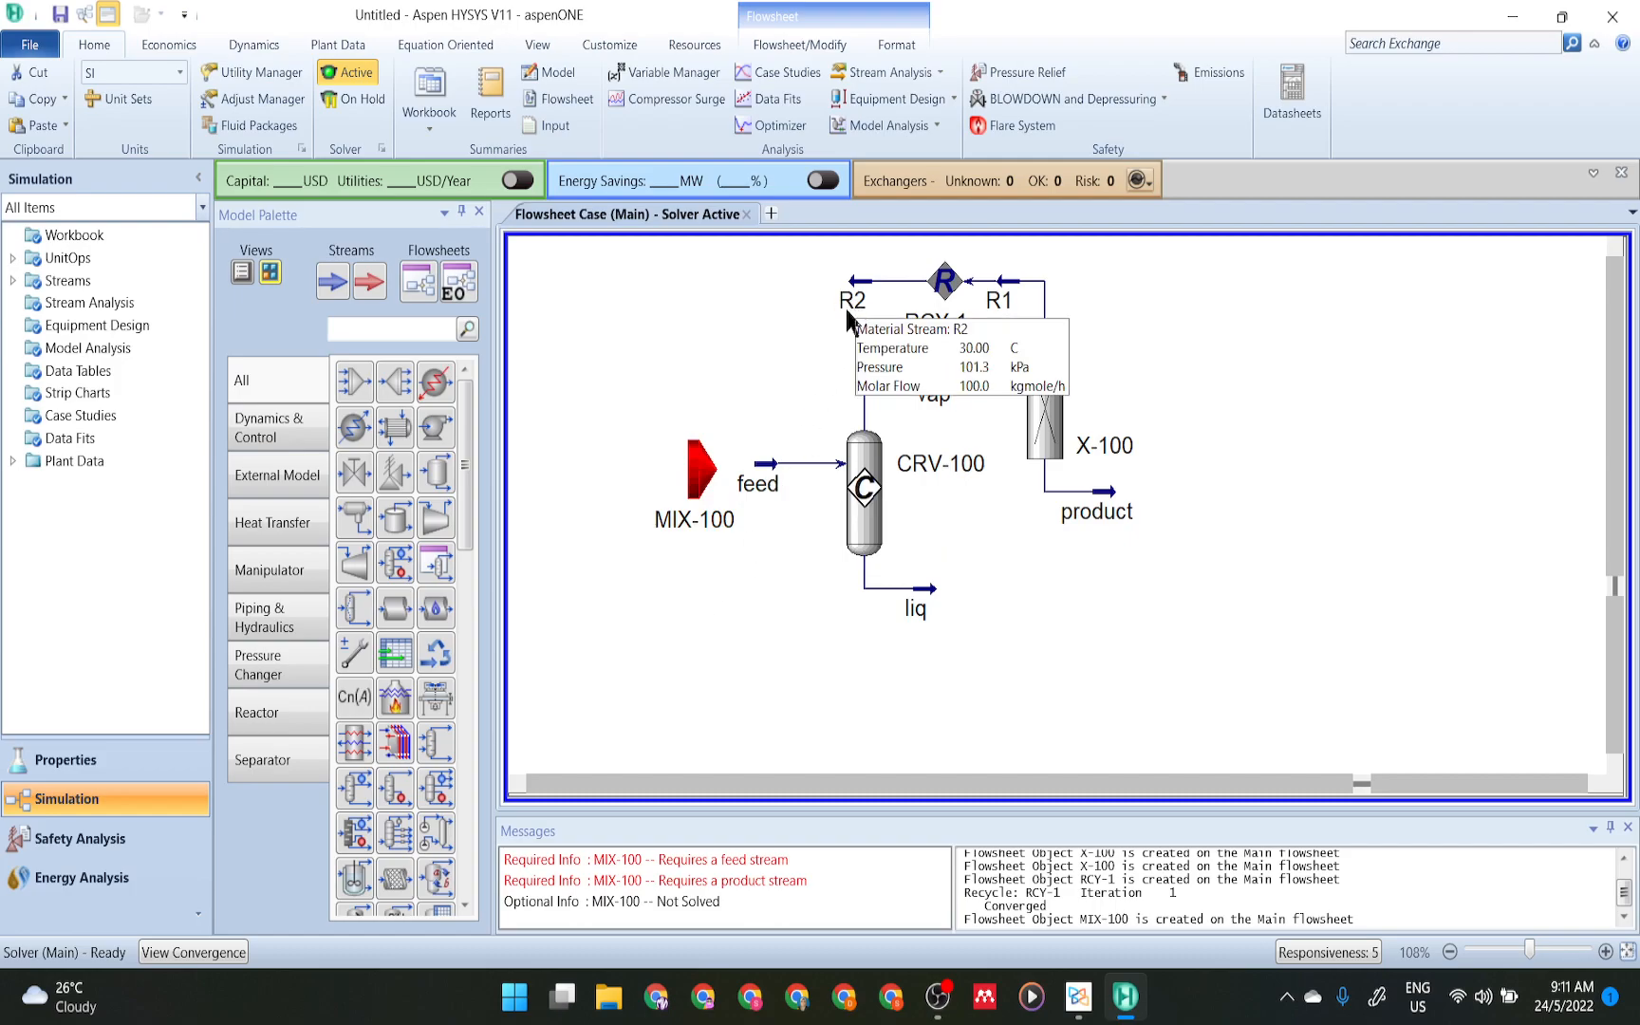
{"action": "double_click", "coordinate": [701, 467]}
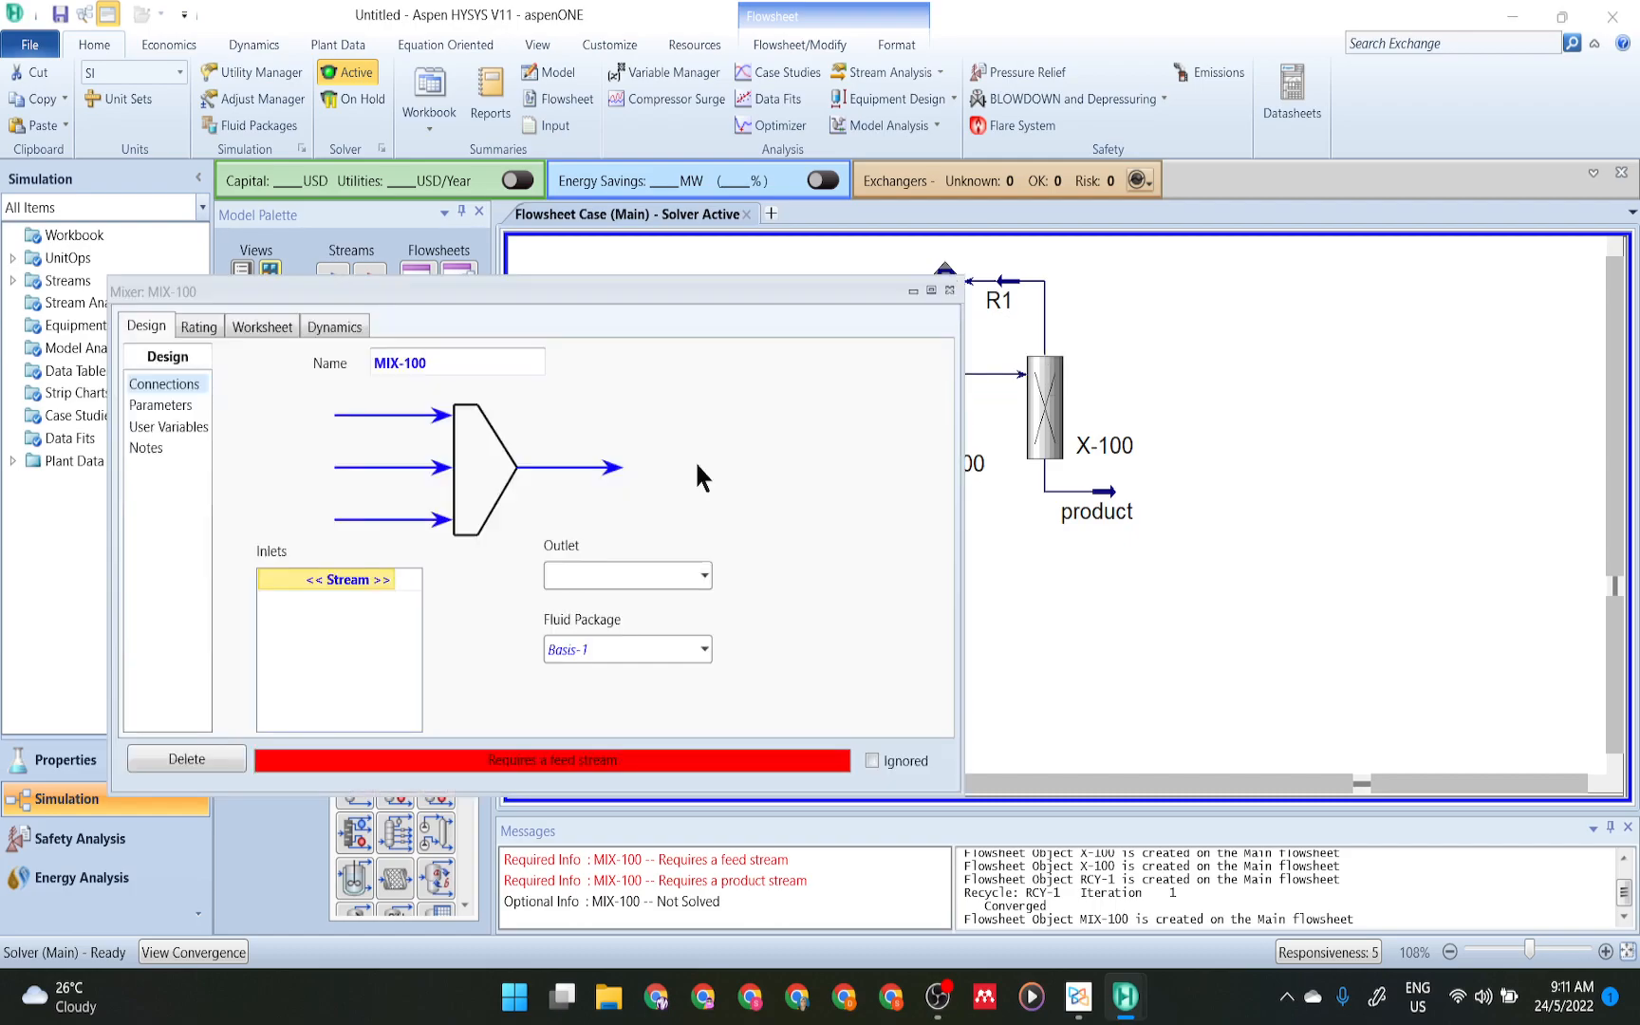
{"action": "left_click", "coordinate": [385, 579]}
{"action": "left_click", "coordinate": [388, 580]}
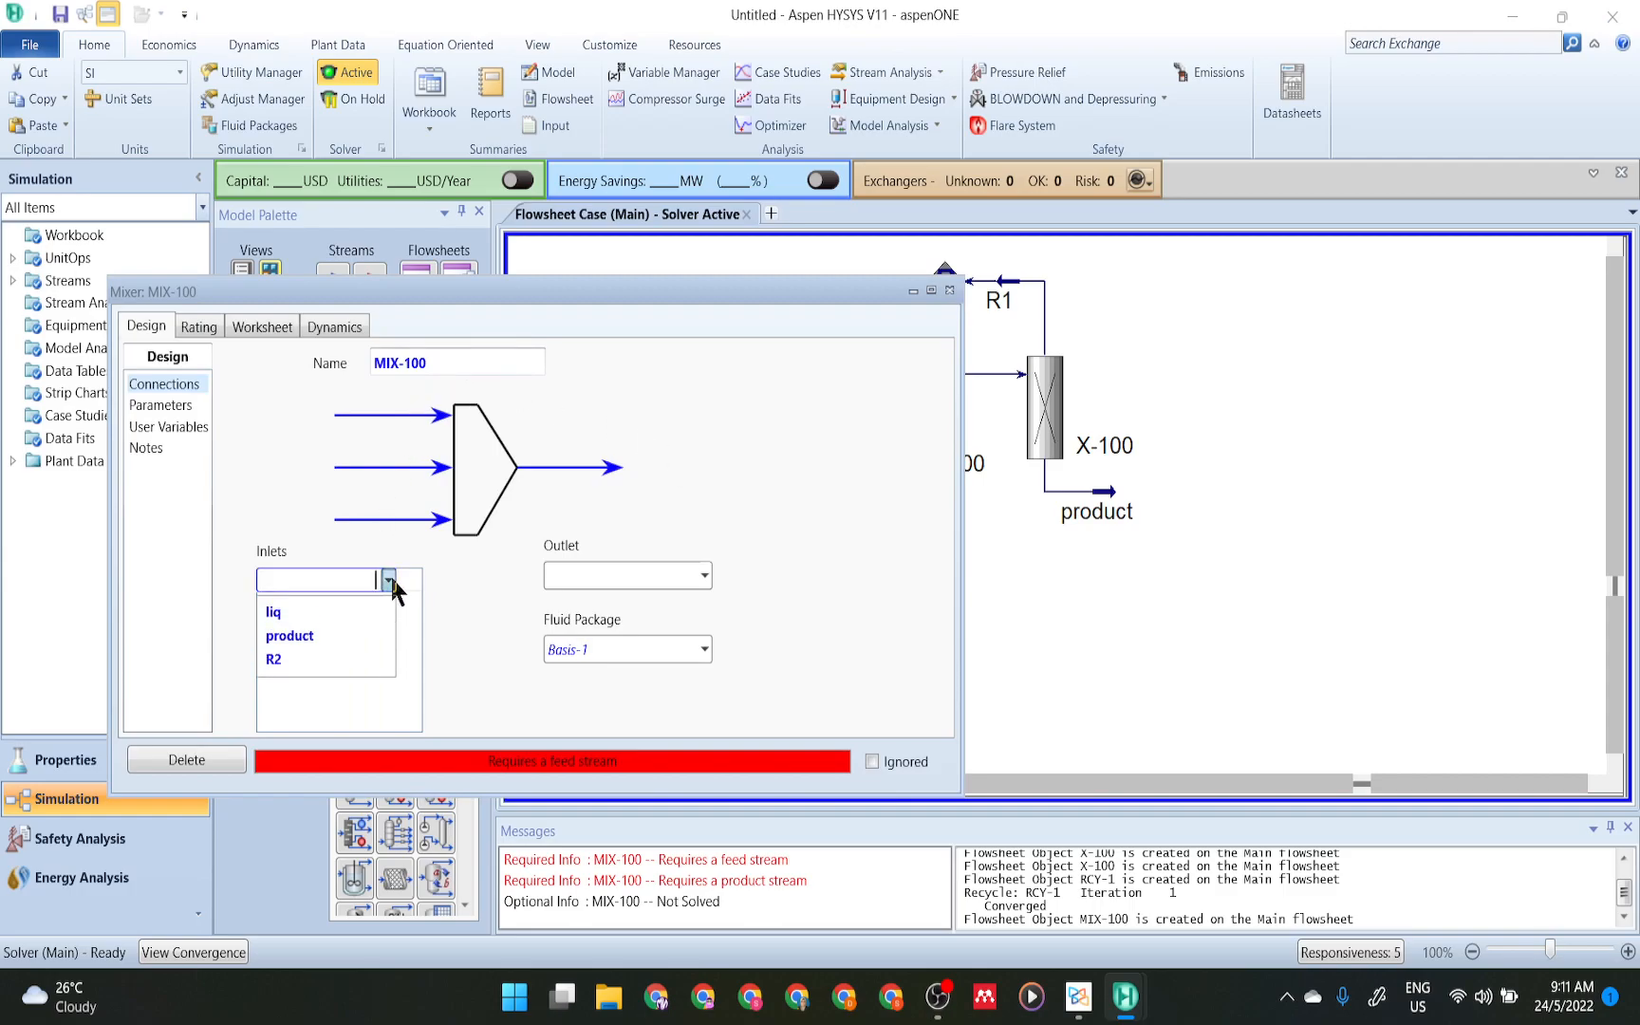
{"action": "left_click", "coordinate": [366, 653]}
{"action": "left_click", "coordinate": [609, 575]}
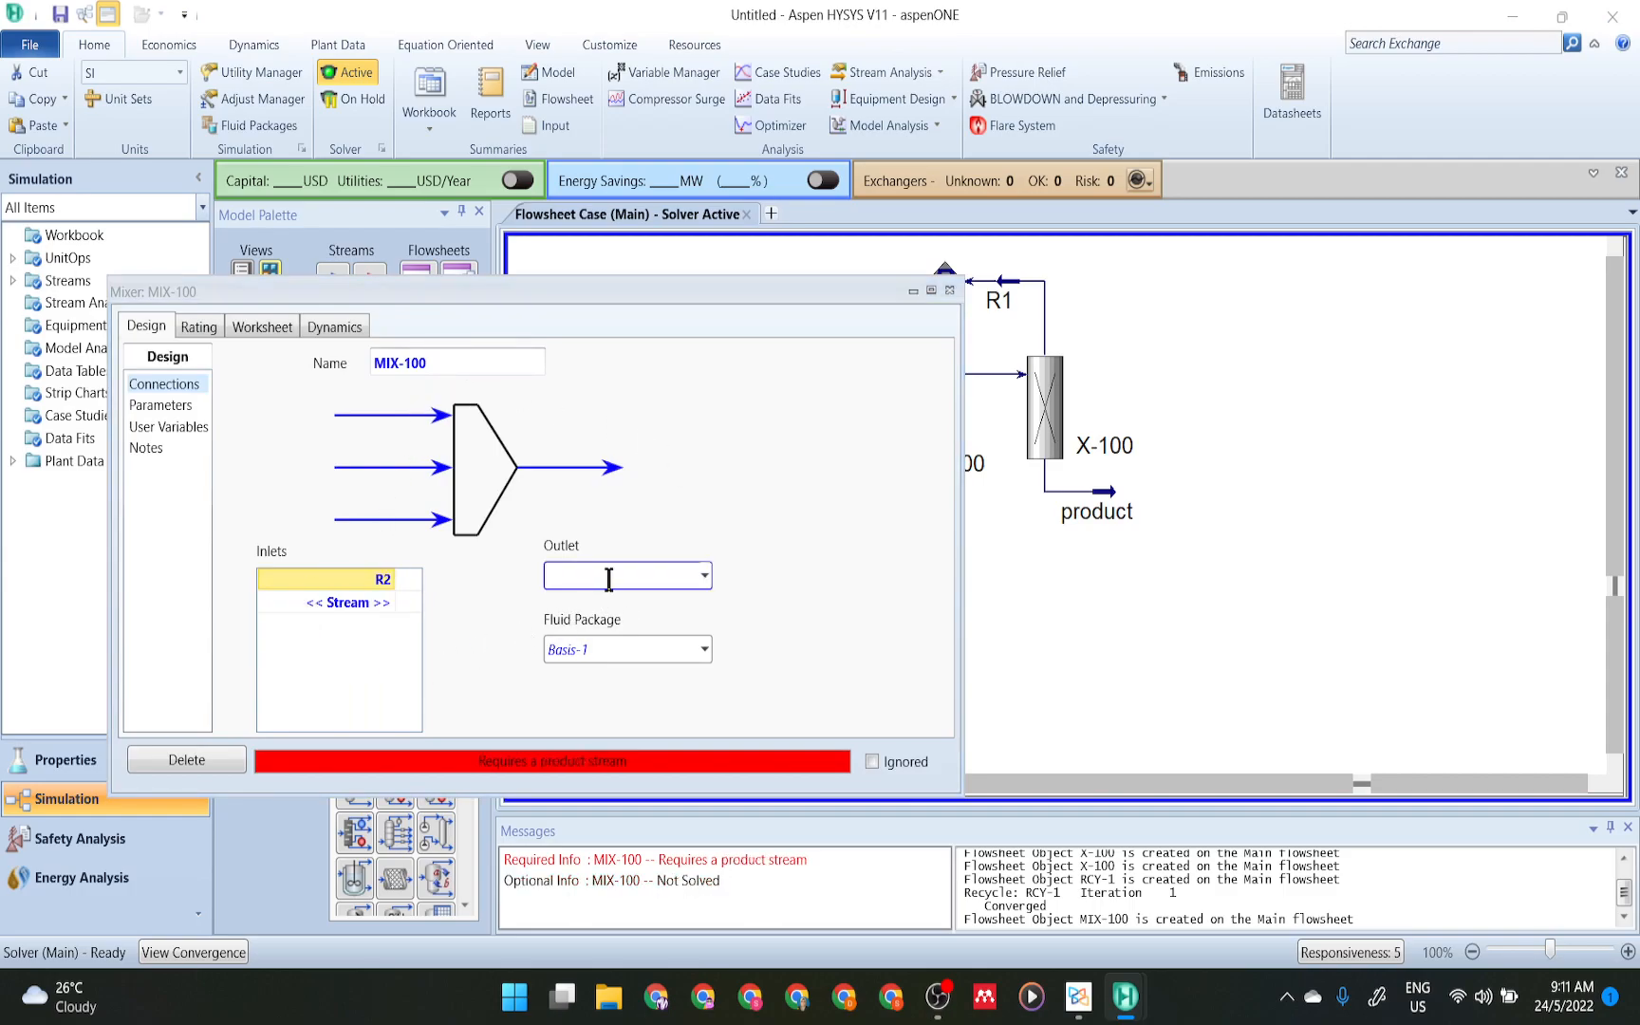
{"action": "type", "text": "Mixero"}
{"action": "key", "text": "BackSpace"}
{"action": "type", "text": "Out"}
{"action": "key", "text": "Return"}
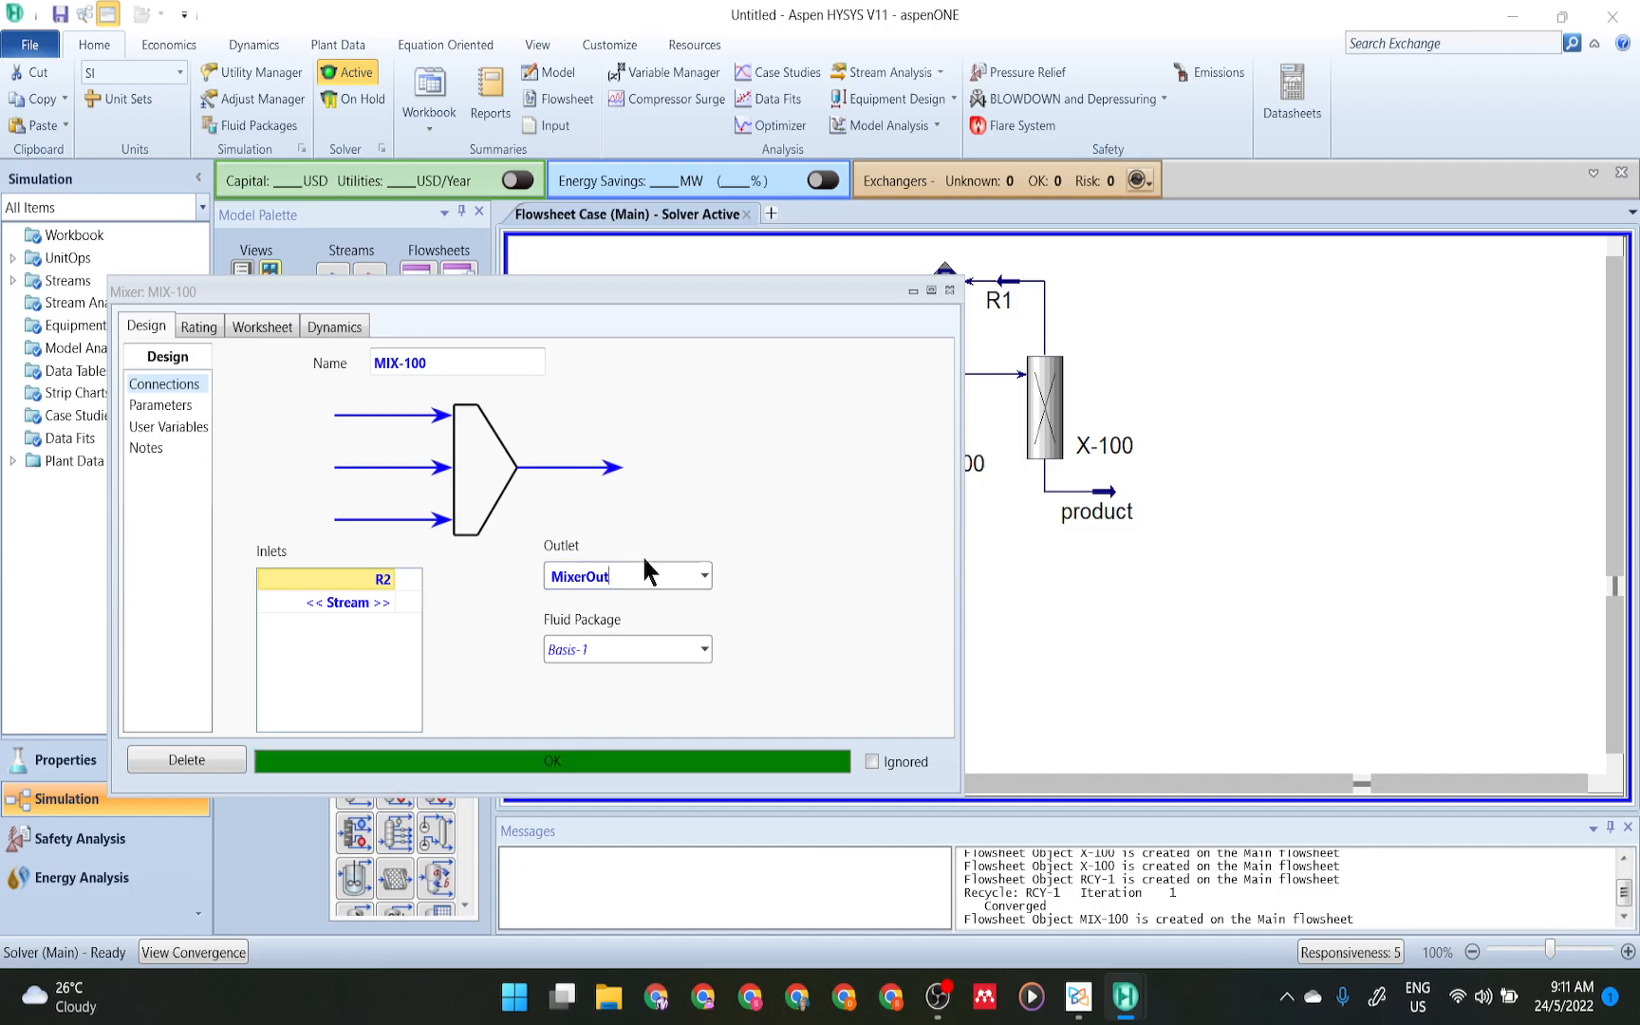
{"action": "left_click", "coordinate": [949, 291]}
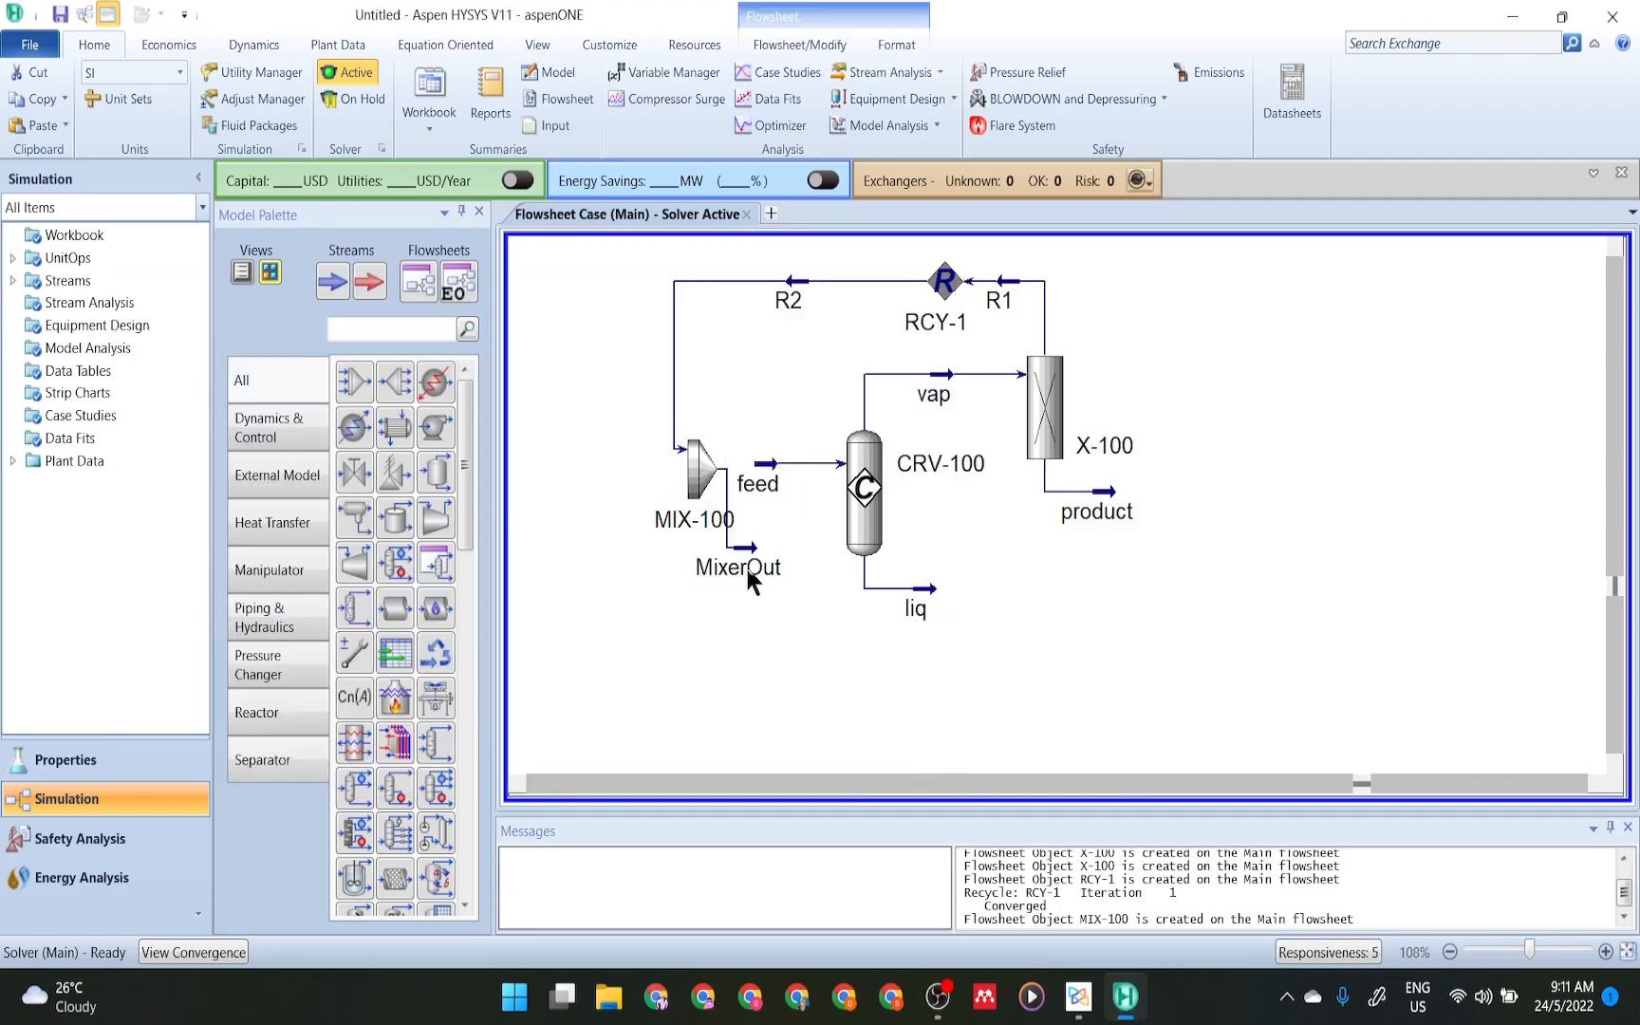
- Replace the conversion reactor's inlet stream feed with MixerOut, dismiss the solver warning and close the reactor's window
{"action": "mouse_move", "coordinate": [876, 504]}
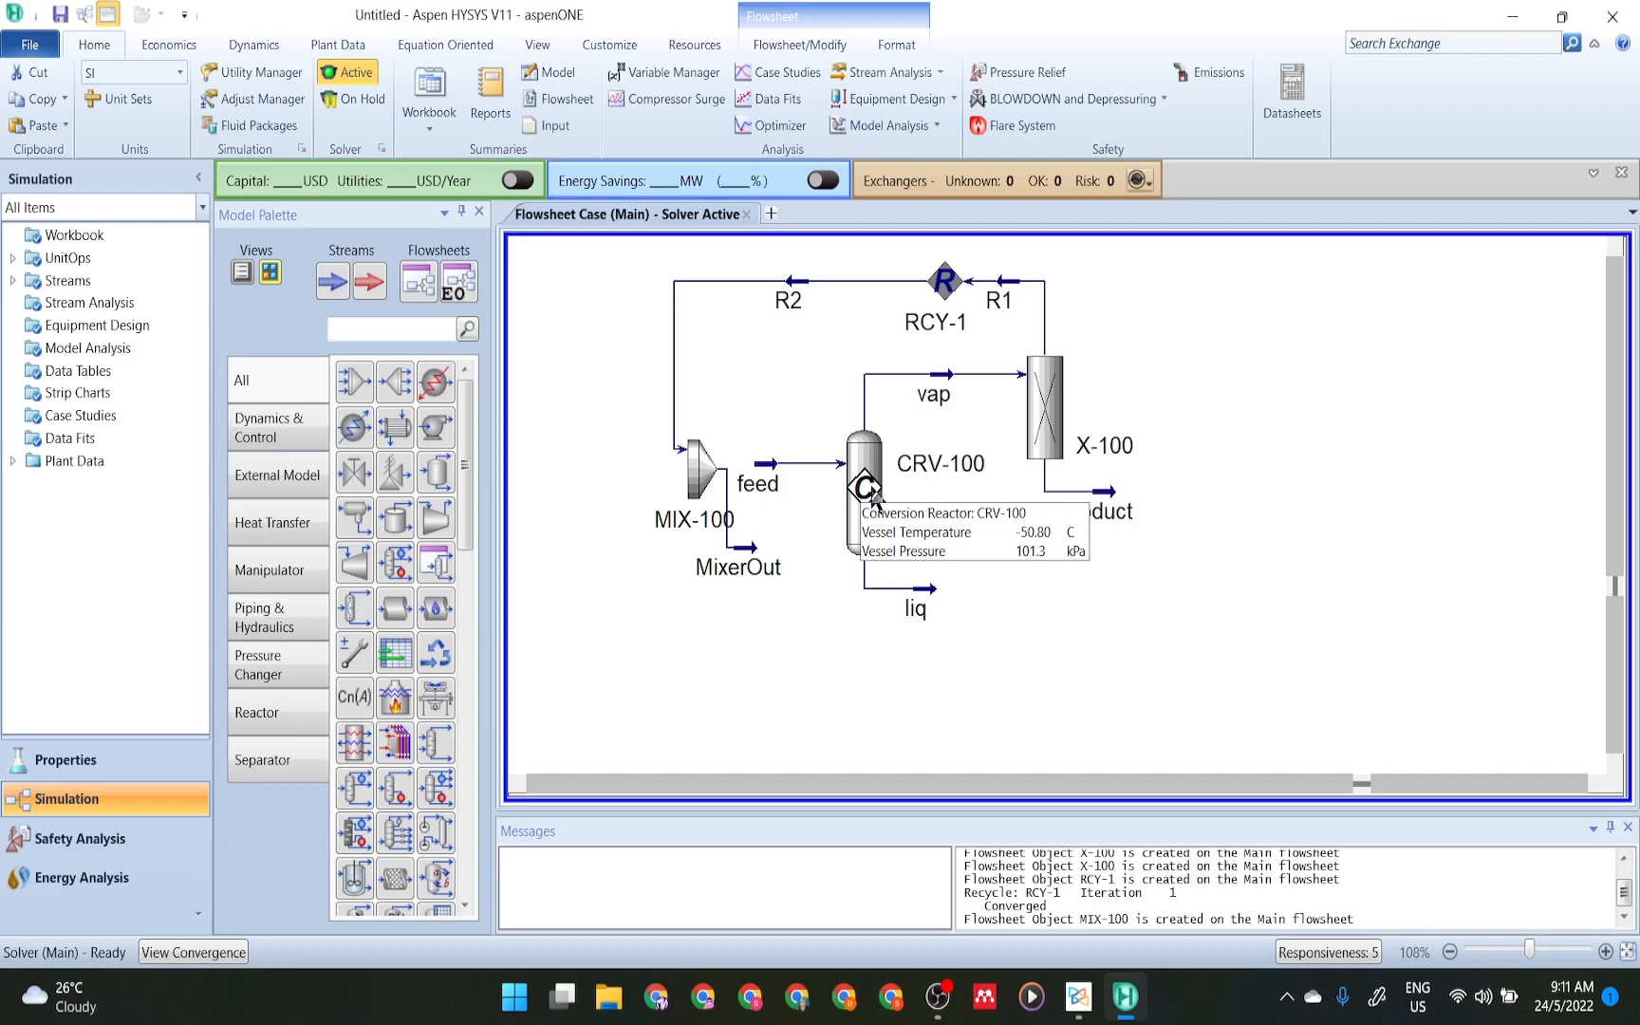
{"action": "double_click", "coordinate": [871, 489]}
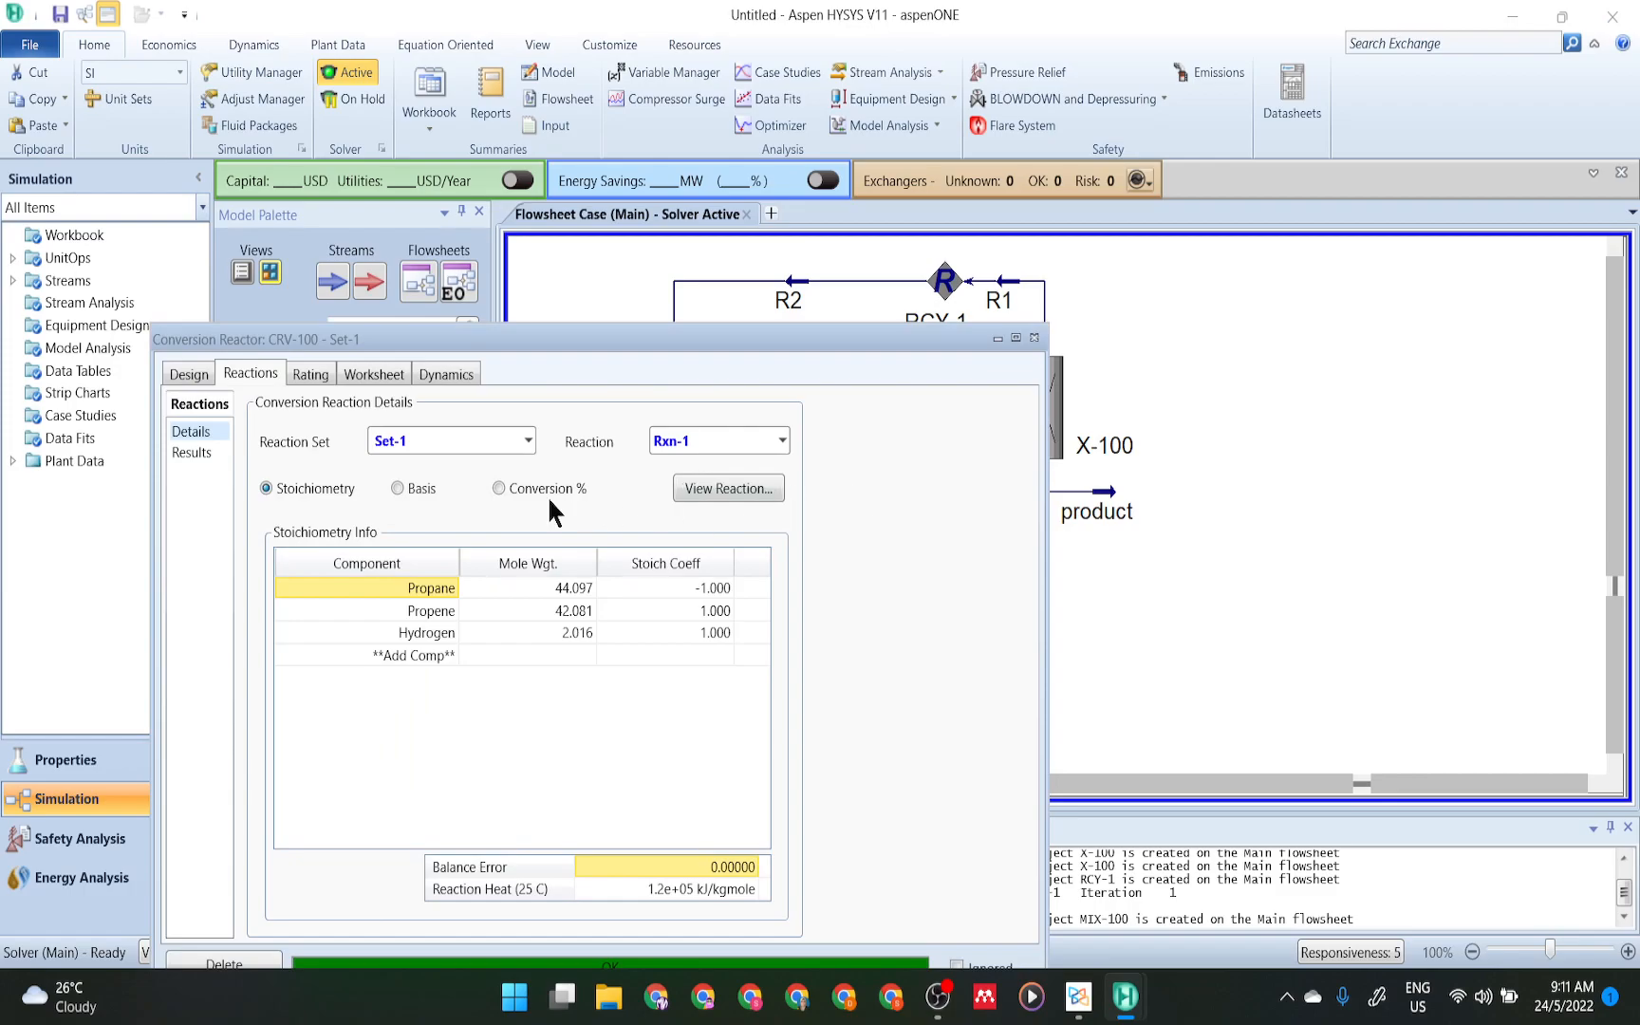
{"action": "left_click", "coordinate": [189, 374]}
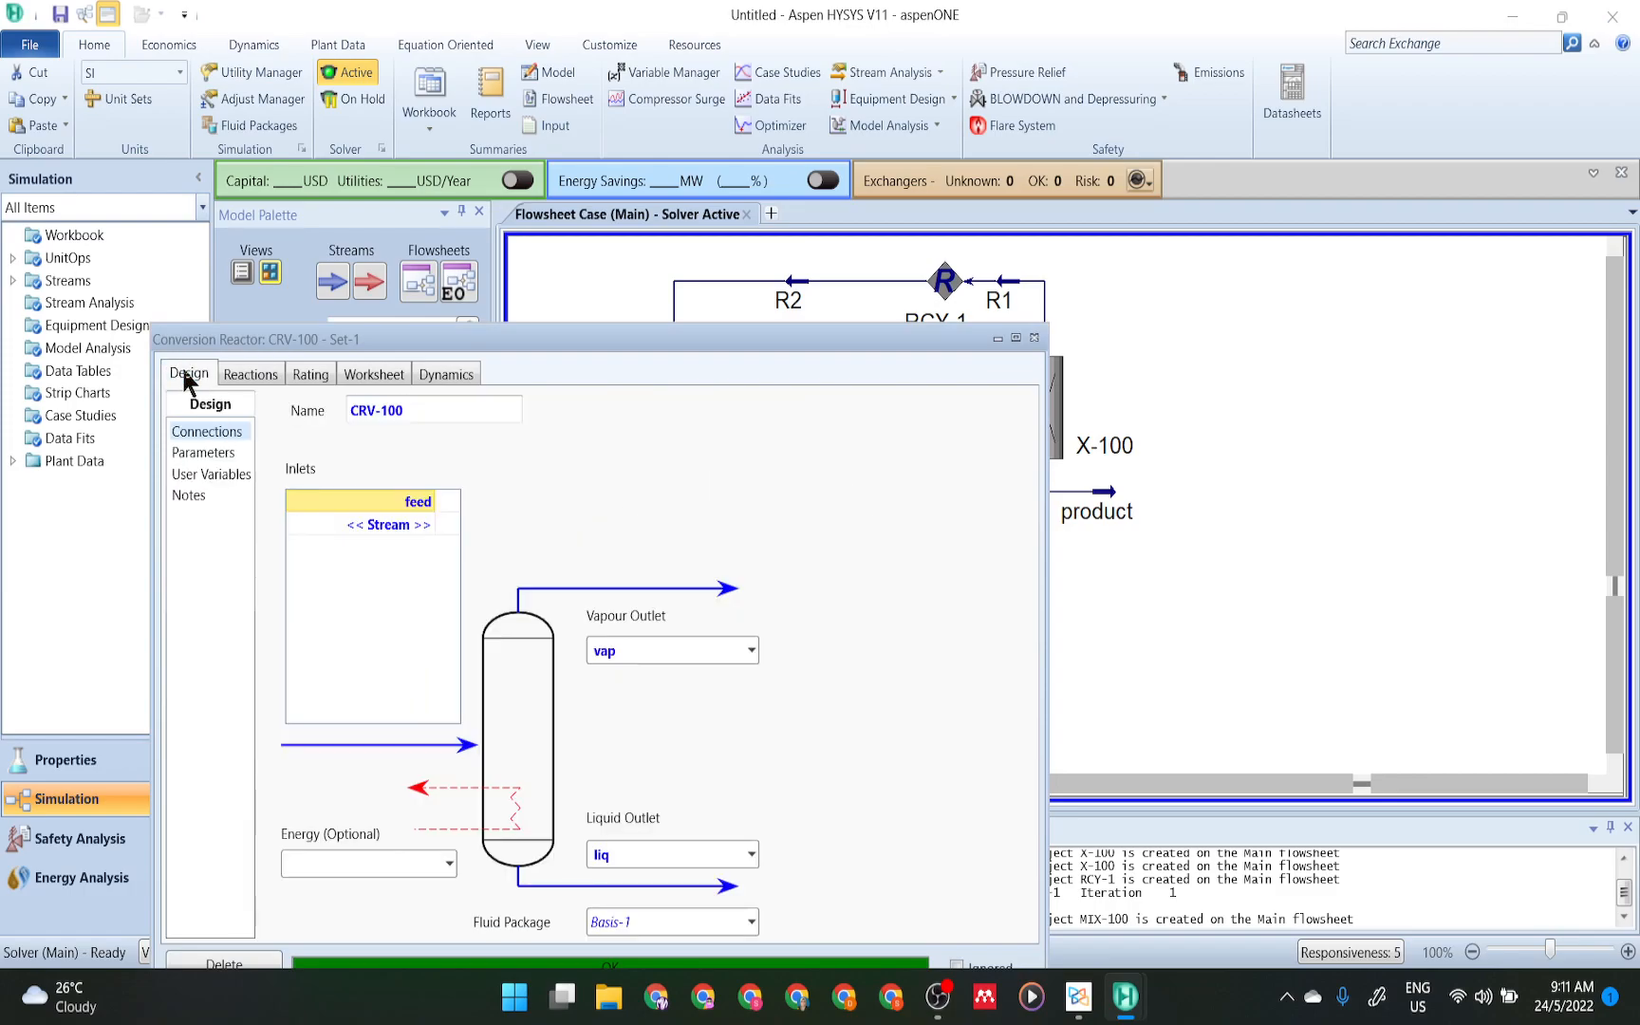
{"action": "left_click", "coordinate": [422, 505]}
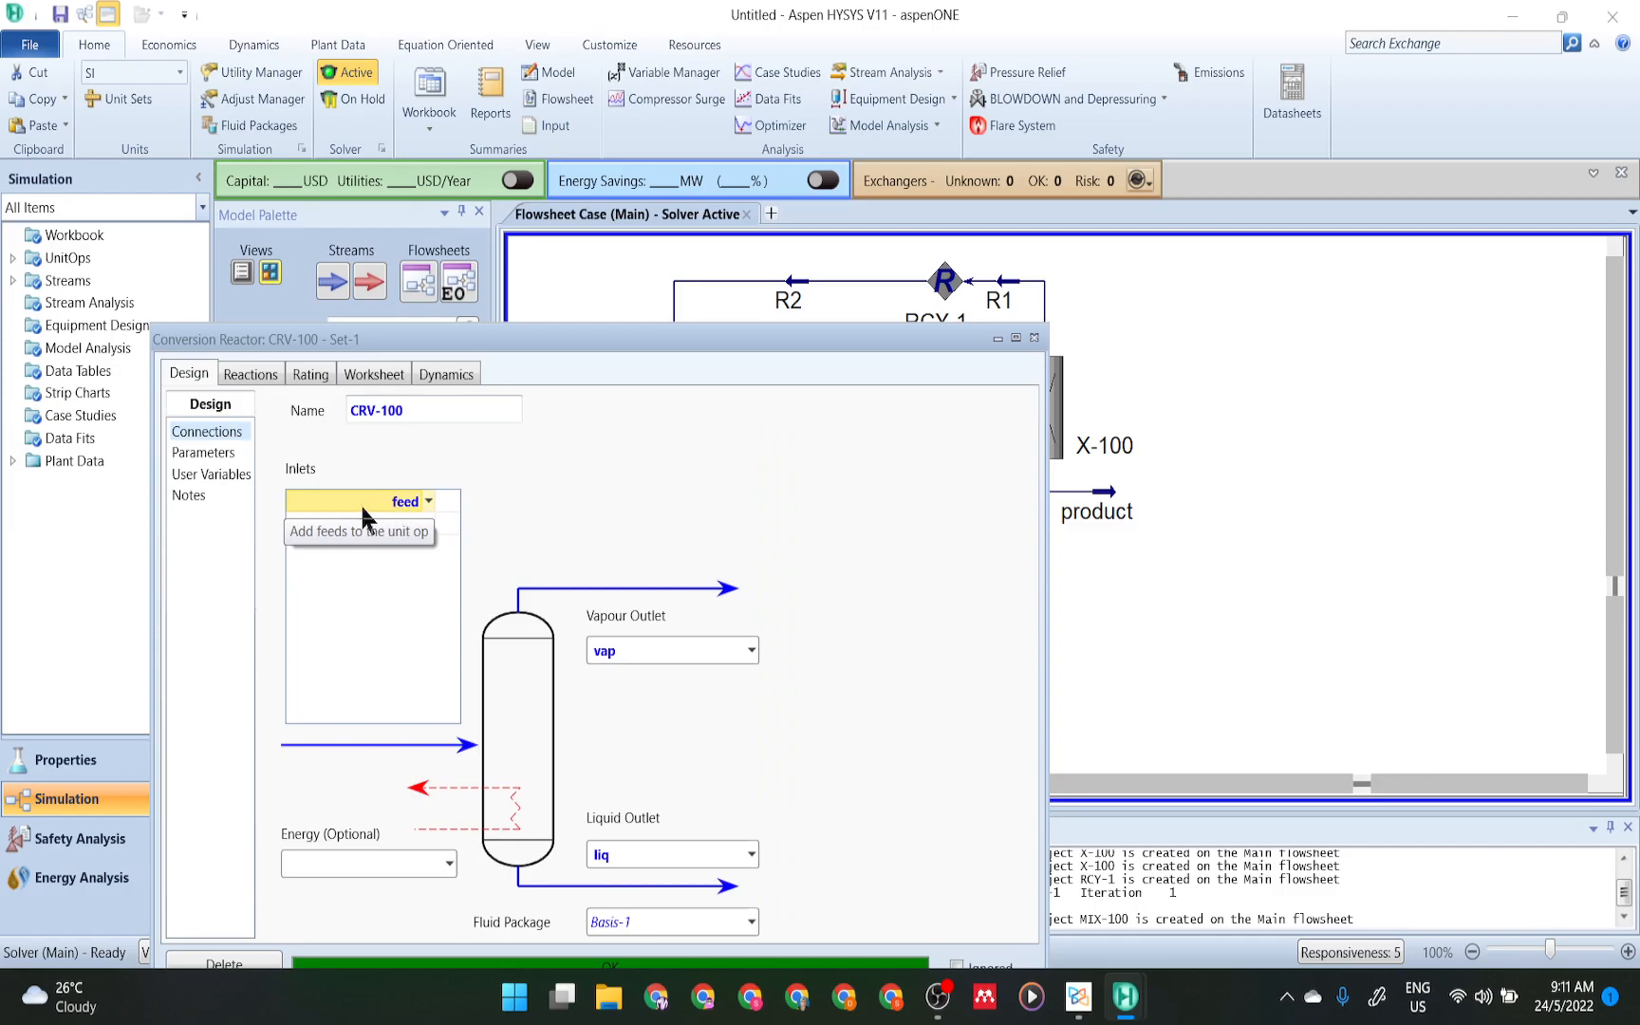
{"action": "key", "text": "Delete"}
{"action": "left_click", "coordinate": [425, 505]}
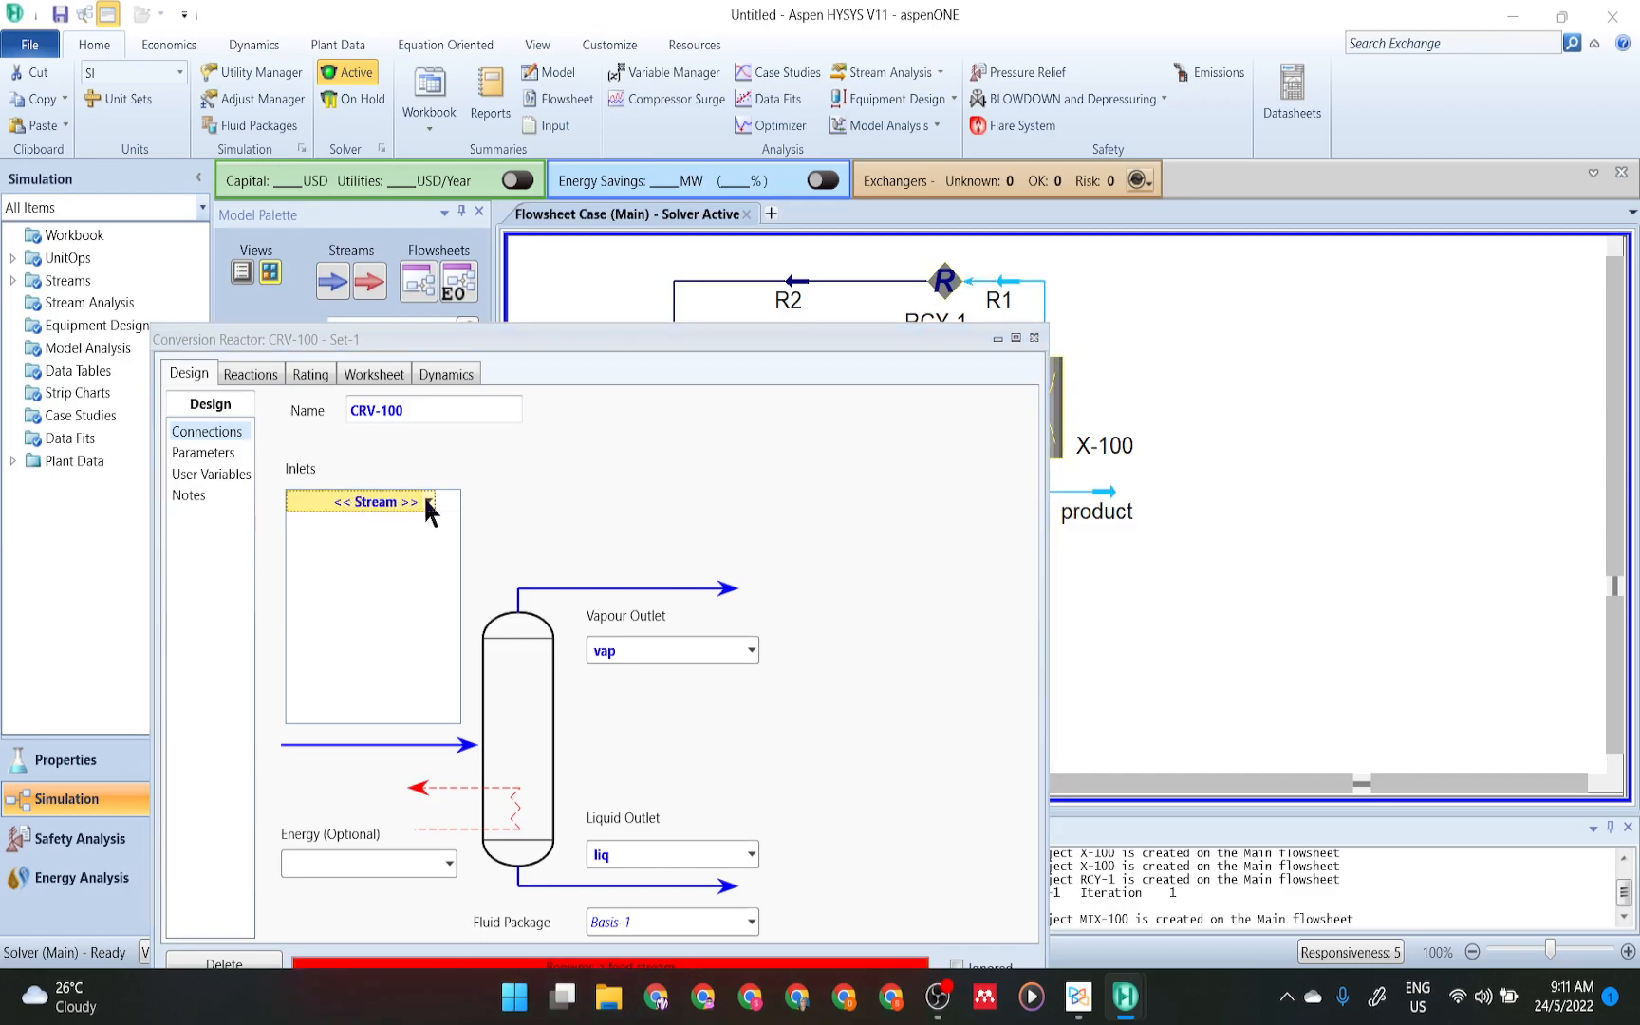
{"action": "left_click", "coordinate": [429, 502]}
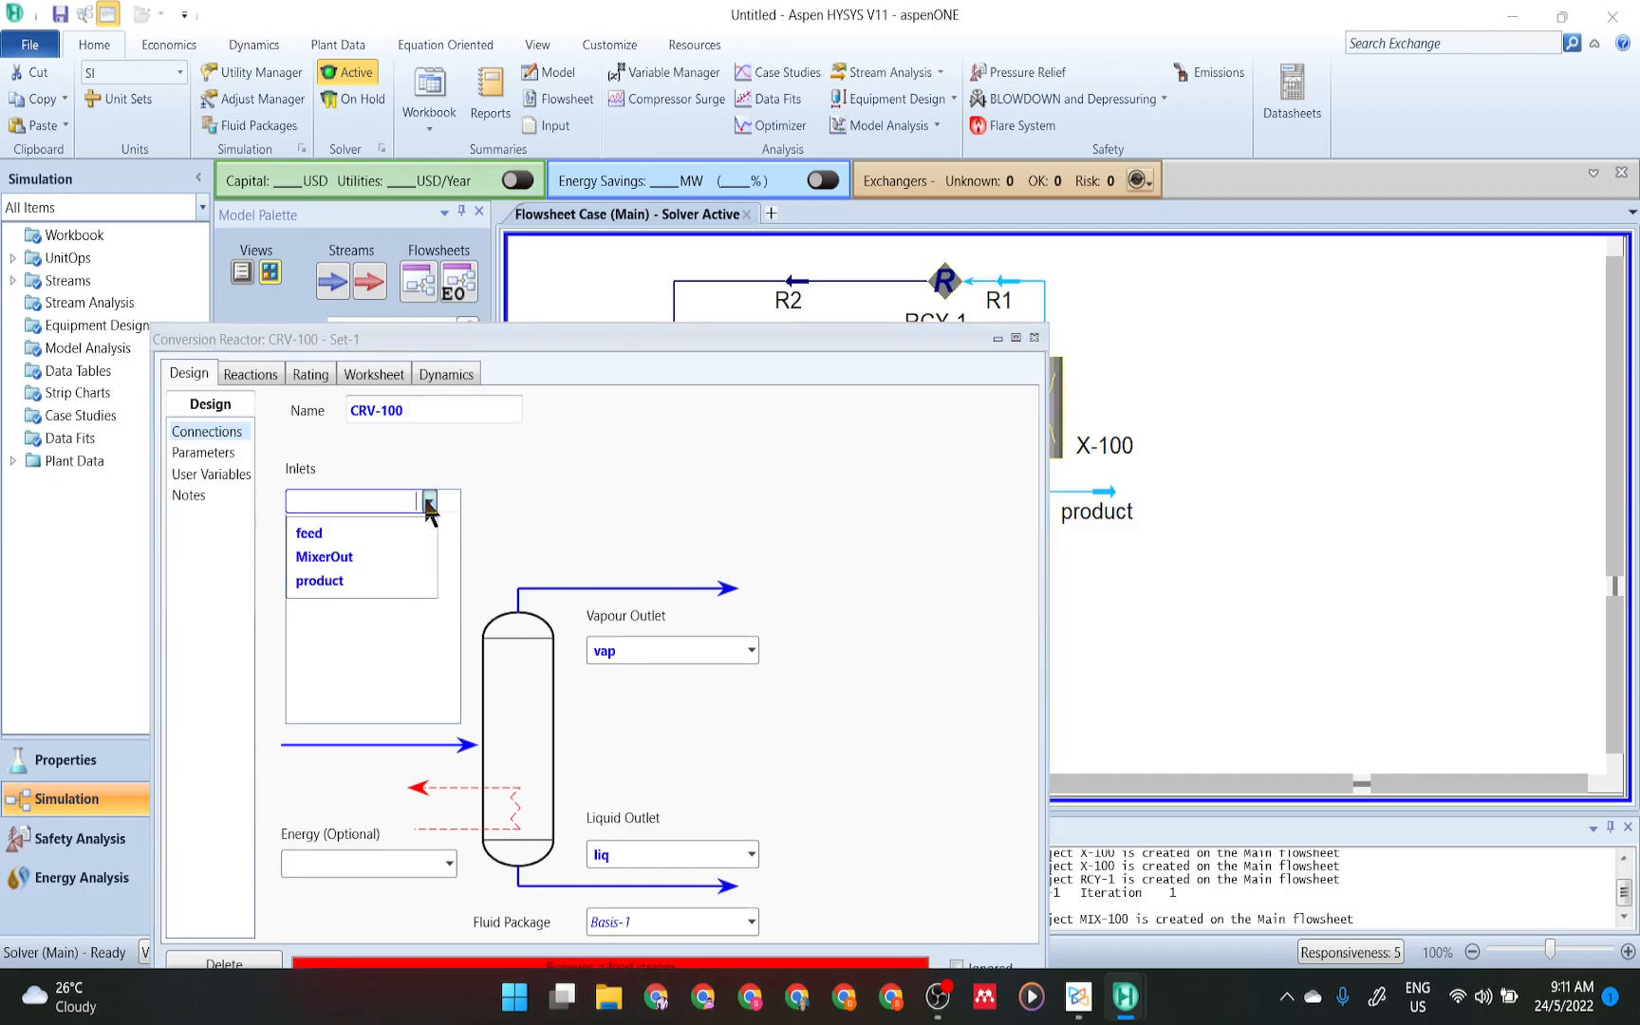
{"action": "left_click", "coordinate": [386, 561]}
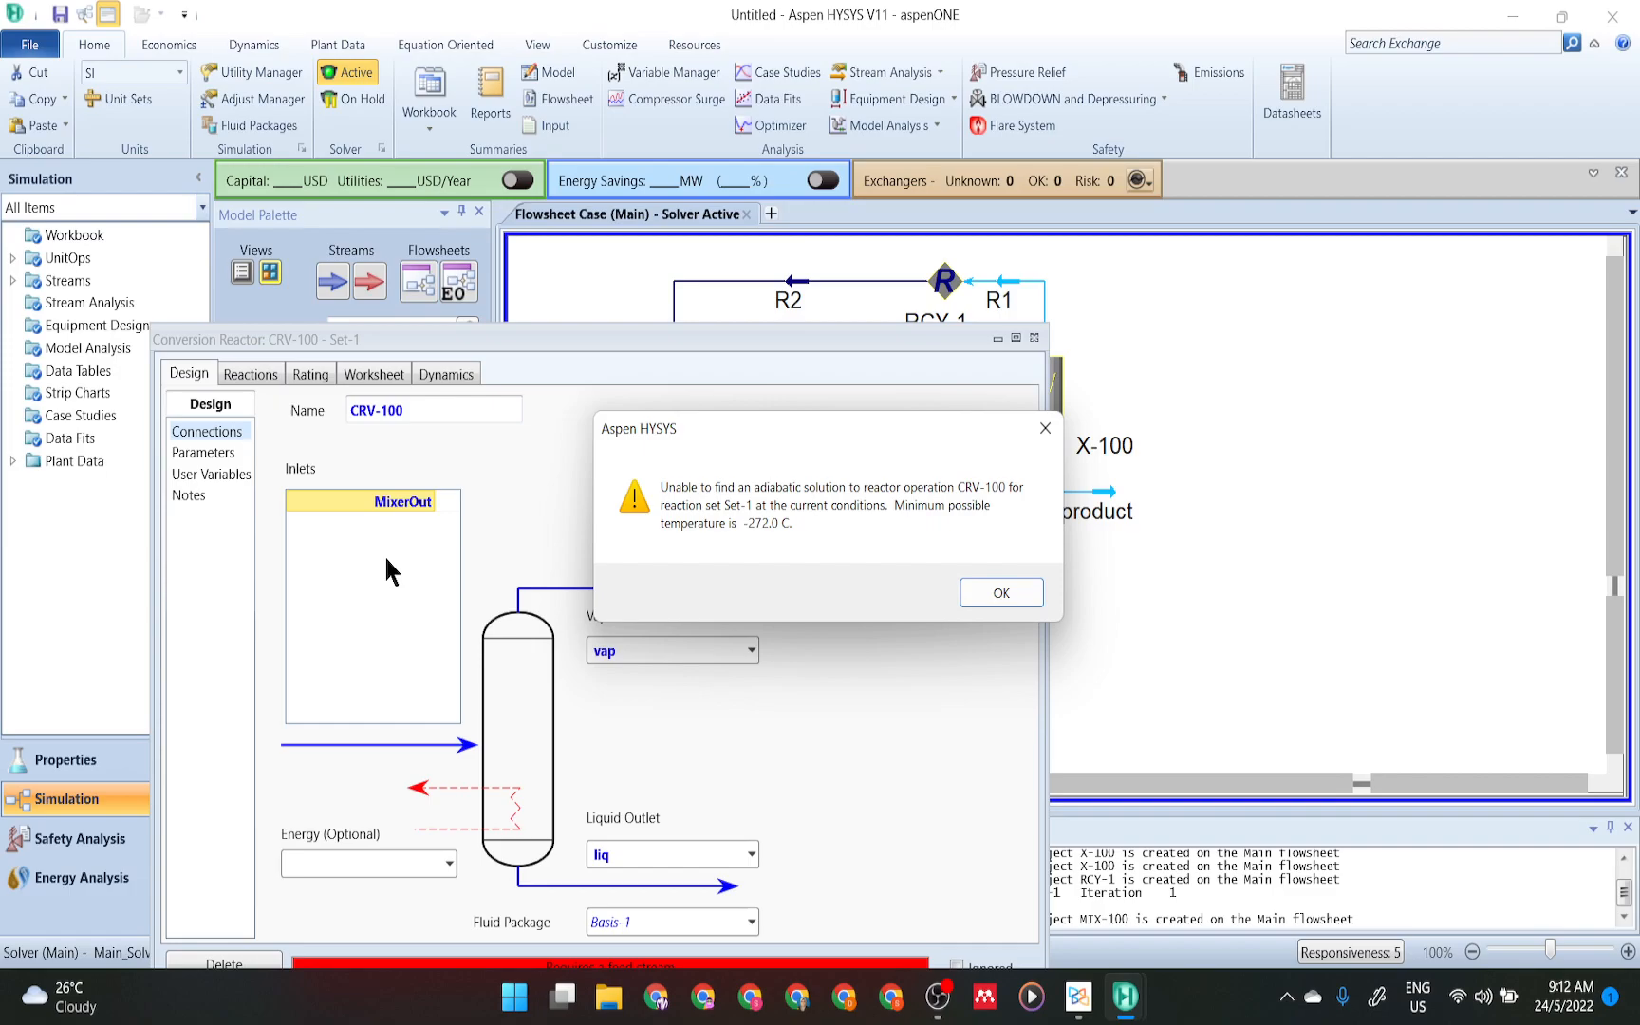
{"action": "left_click", "coordinate": [1015, 597]}
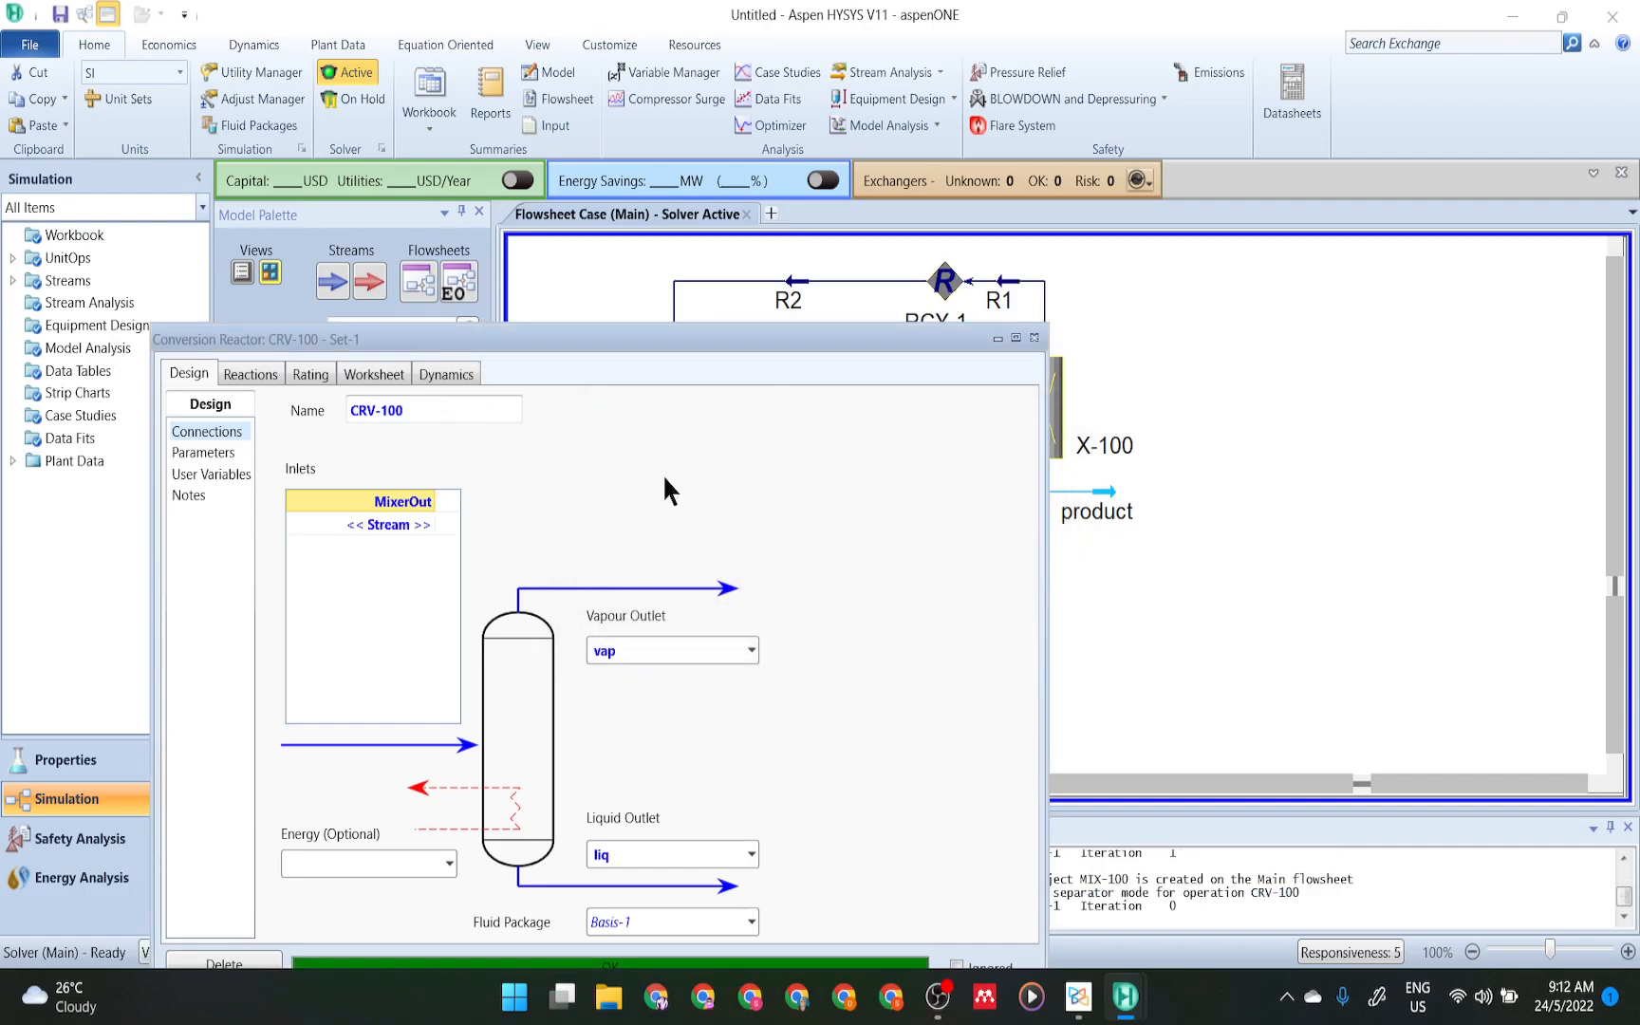
{"action": "left_click", "coordinate": [1035, 339]}
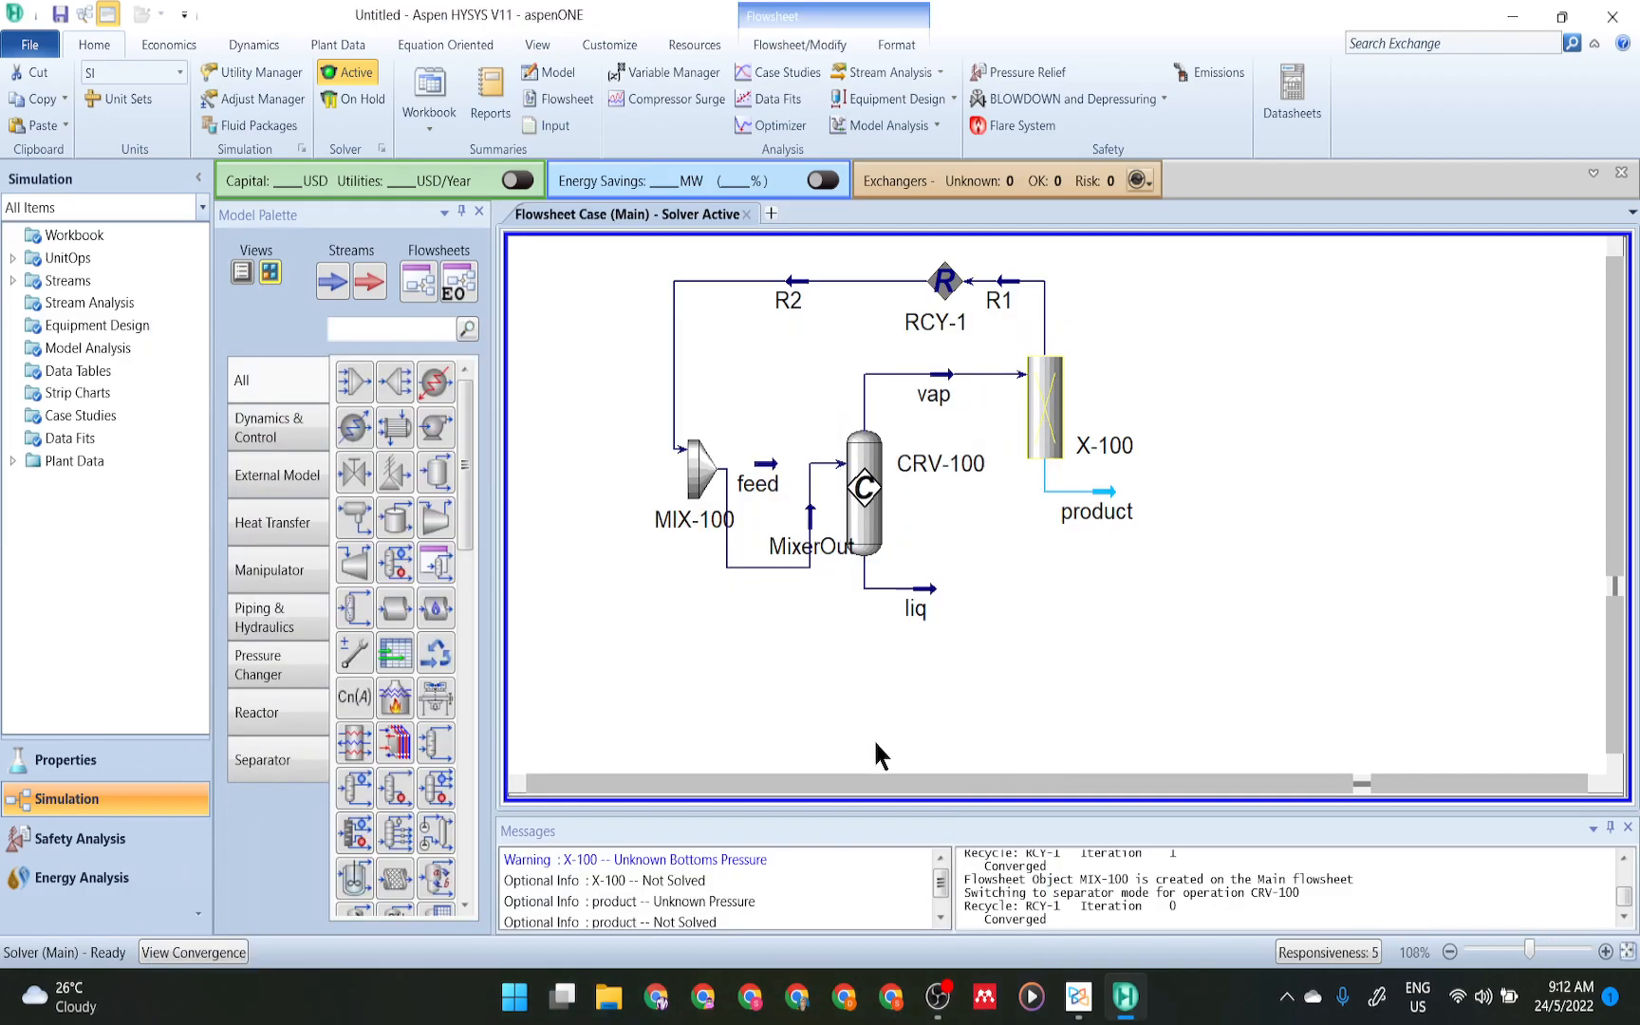
- Add feed as the mixer's second inlet and move the feed stream to the left of the mixer
{"action": "double_click", "coordinate": [700, 486]}
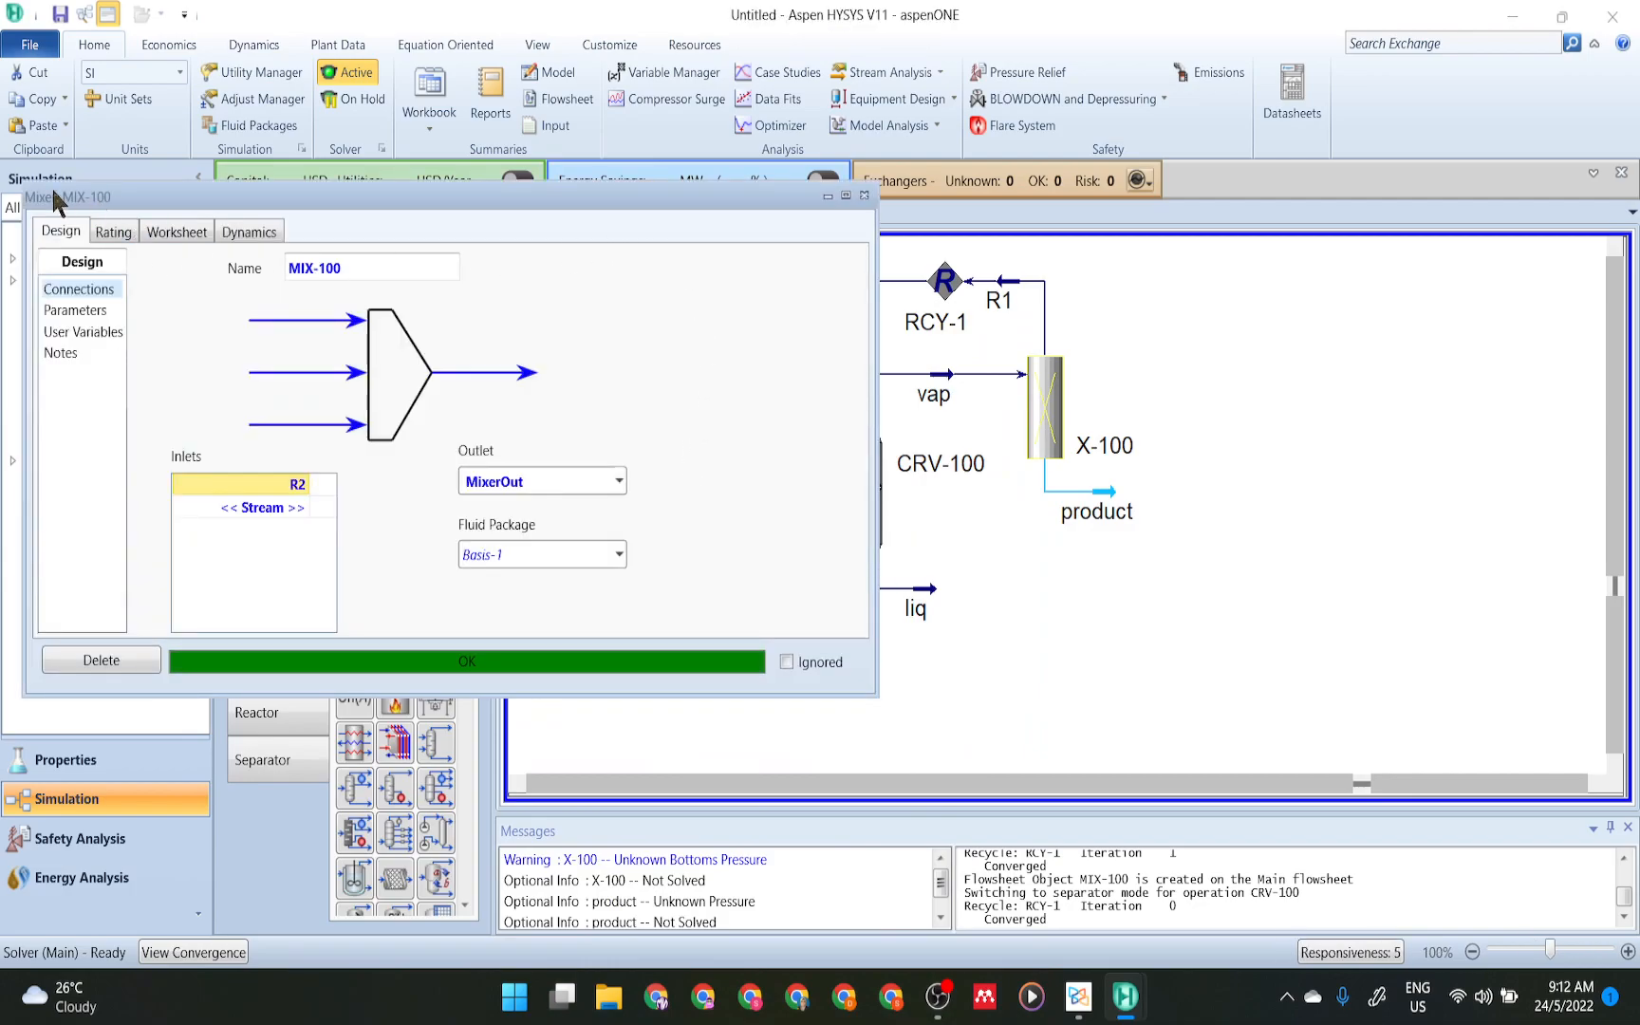
{"action": "left_click", "coordinate": [299, 508]}
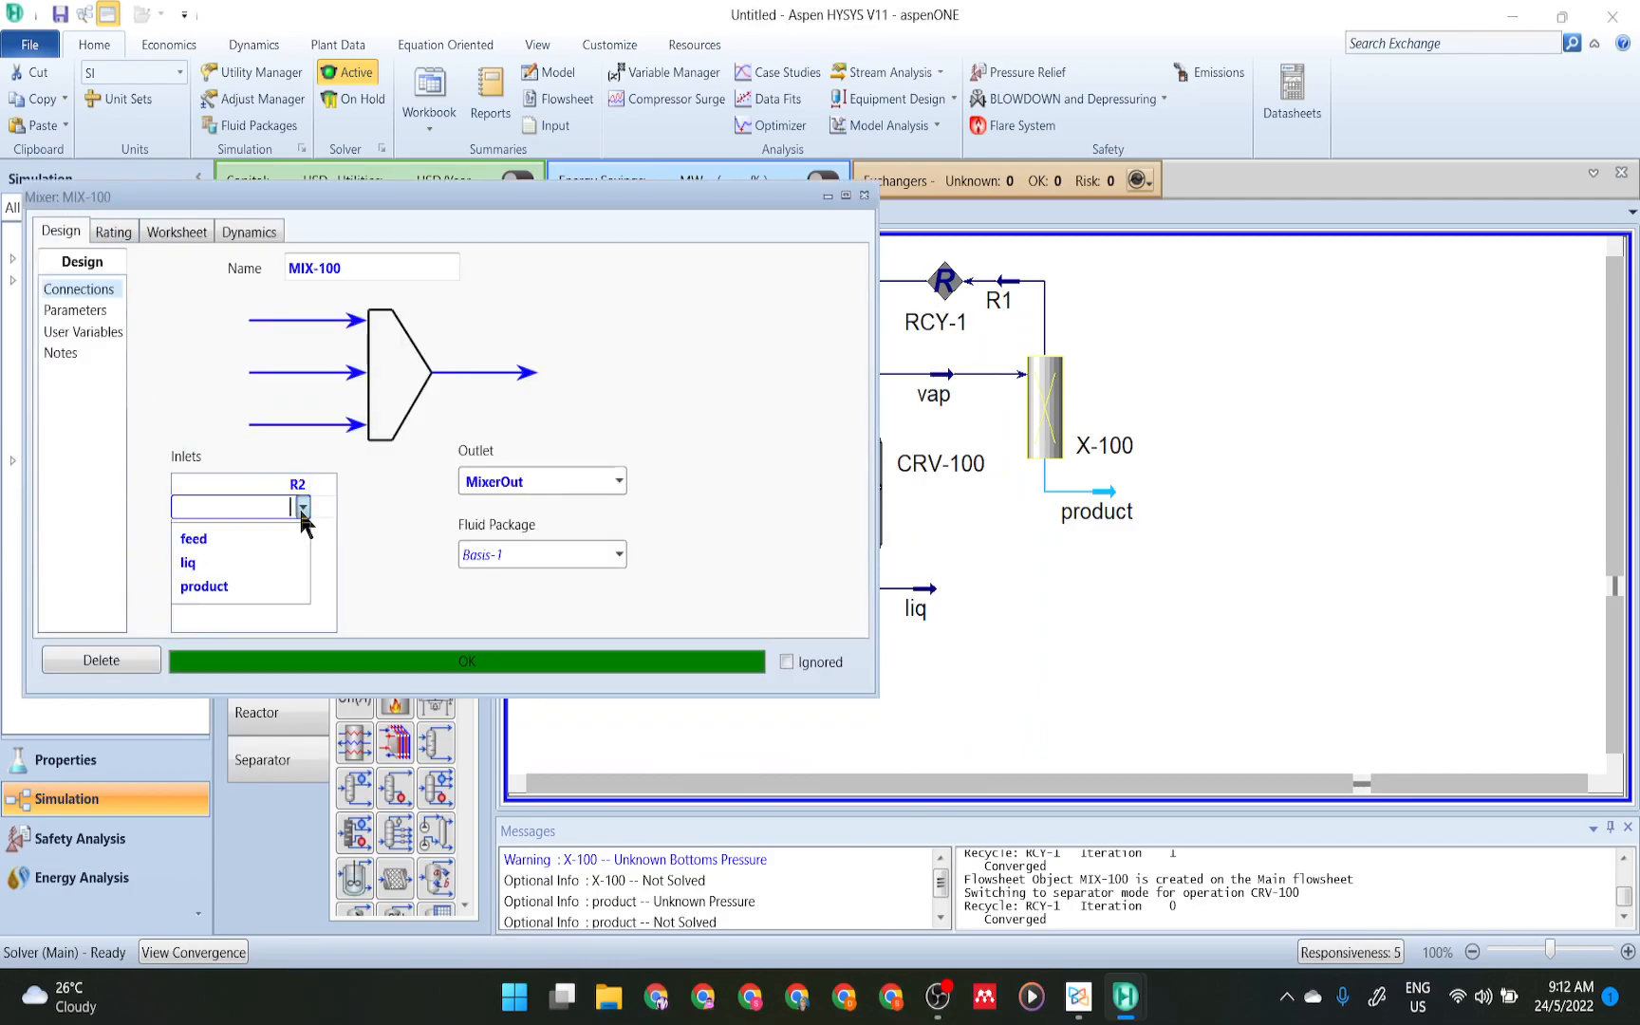
{"action": "left_click", "coordinate": [256, 538]}
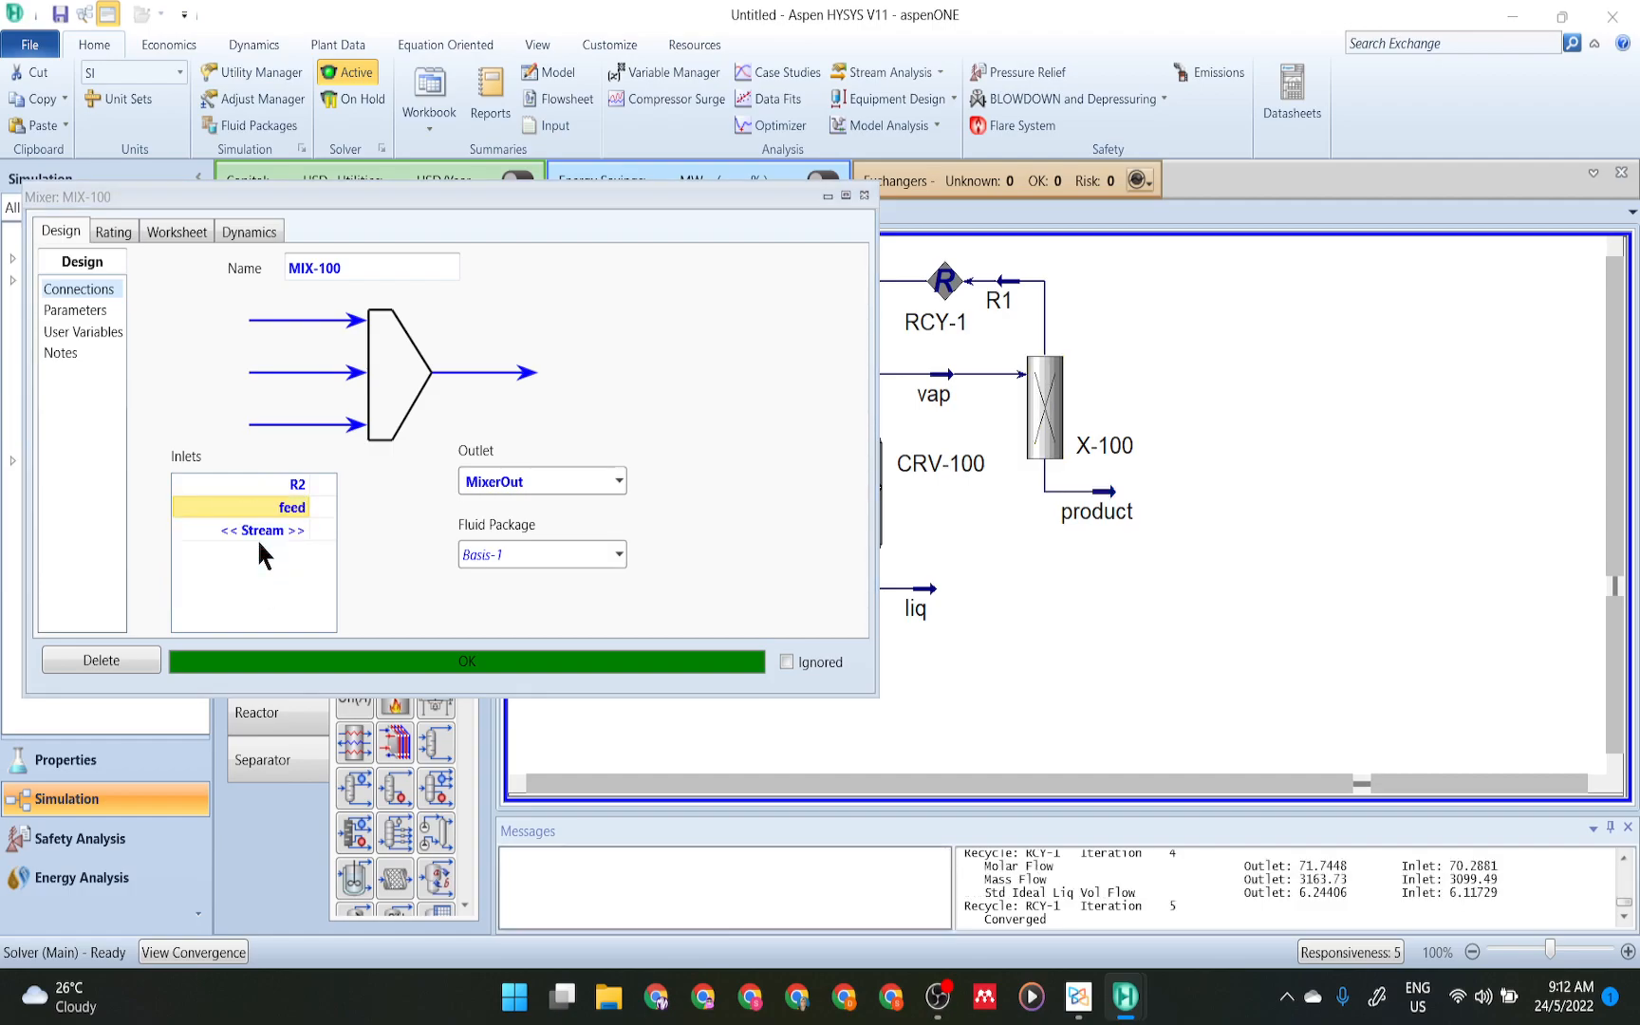
{"action": "left_click", "coordinate": [863, 194]}
{"action": "mouse_move", "coordinate": [767, 472]}
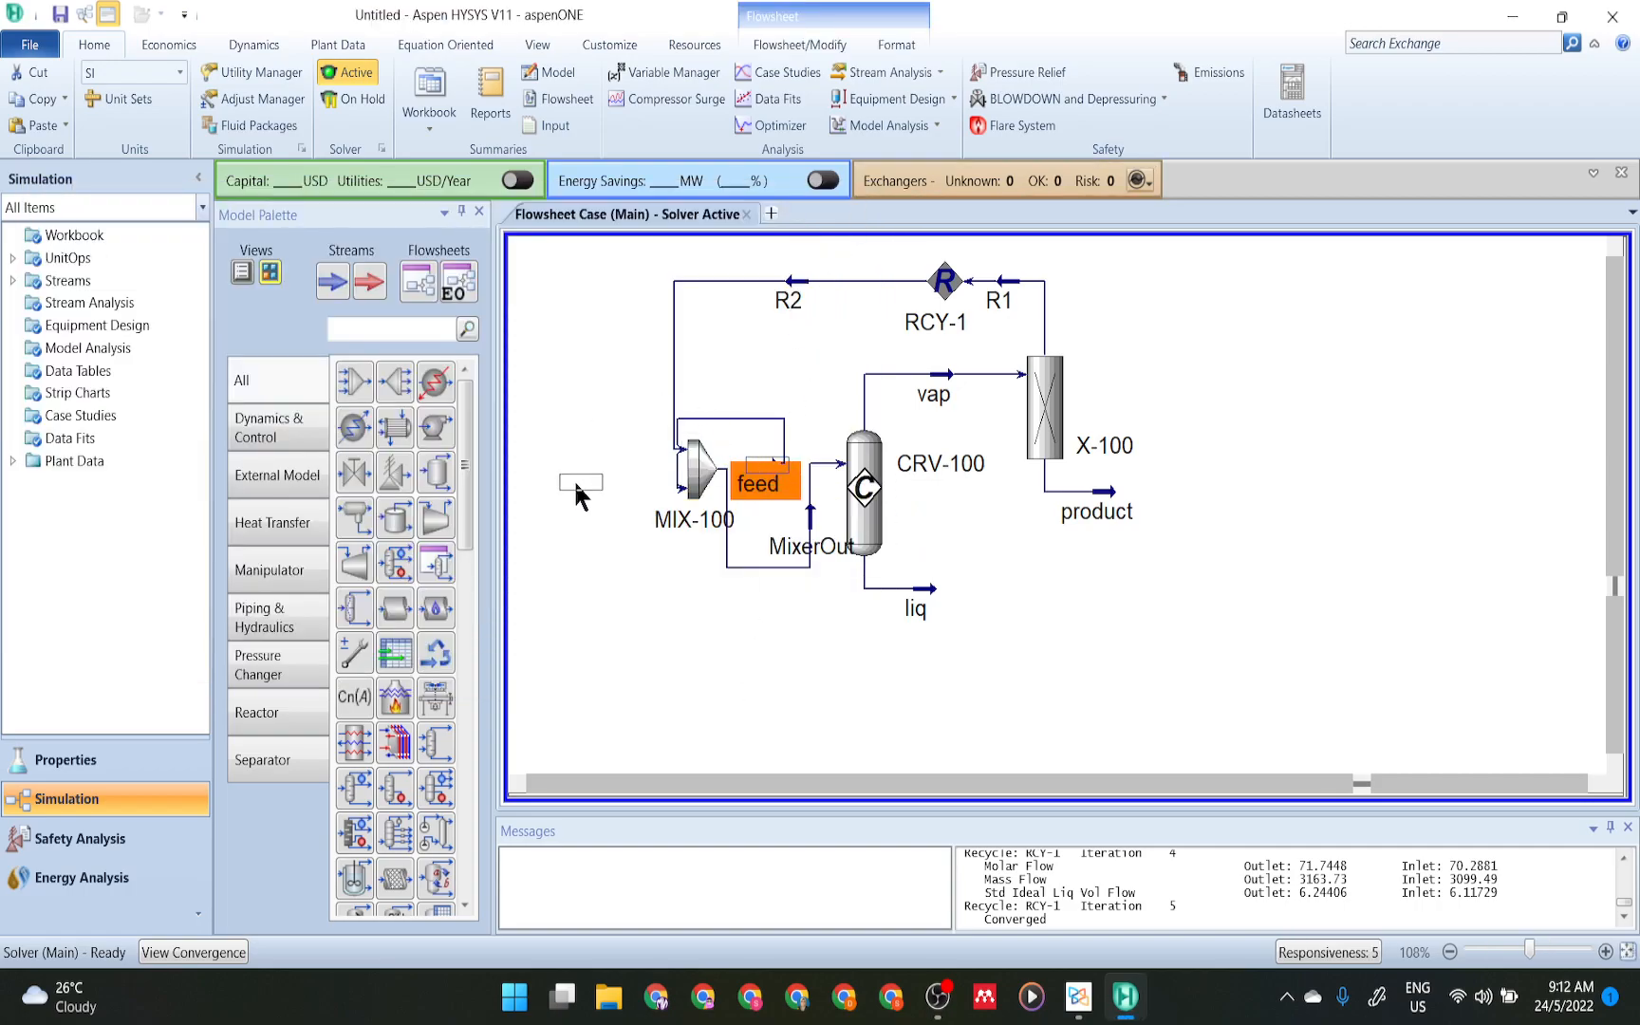
{"action": "left_click_drag", "start_coordinate": [571, 490], "coordinate": [571, 489]}
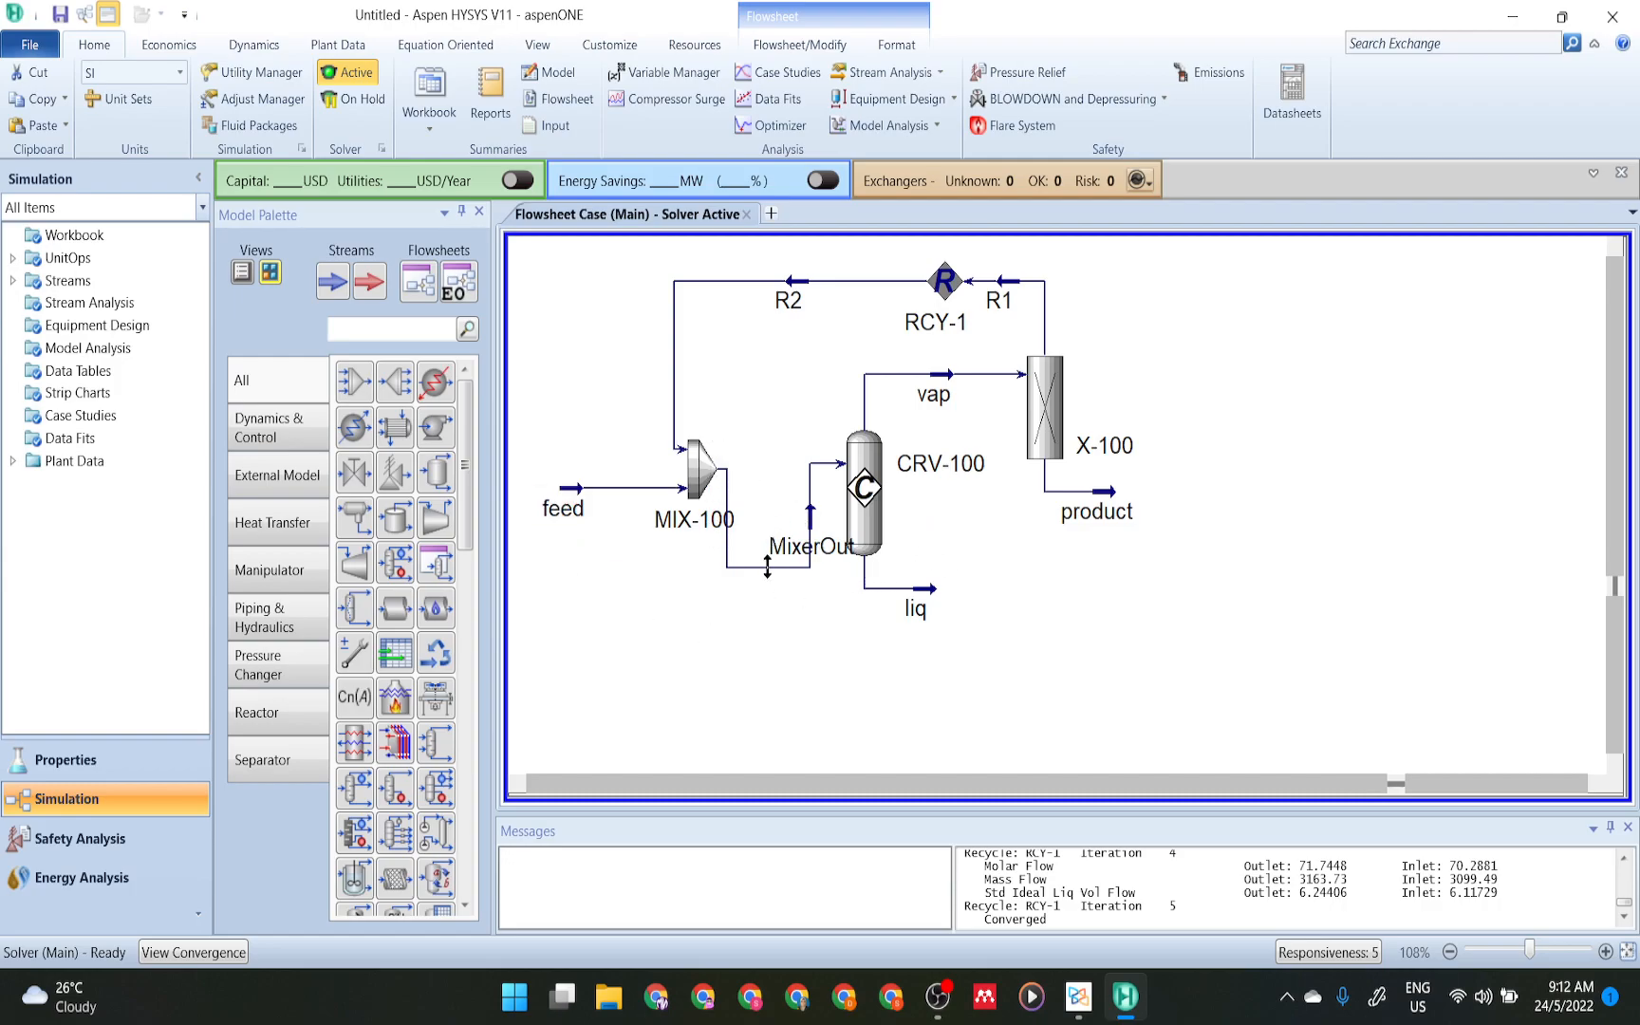
- Reroute MixerOut higher between the mixer and the reactor, and move the two units further apart
{"action": "left_click_drag", "start_coordinate": [763, 569], "coordinate": [762, 469]}
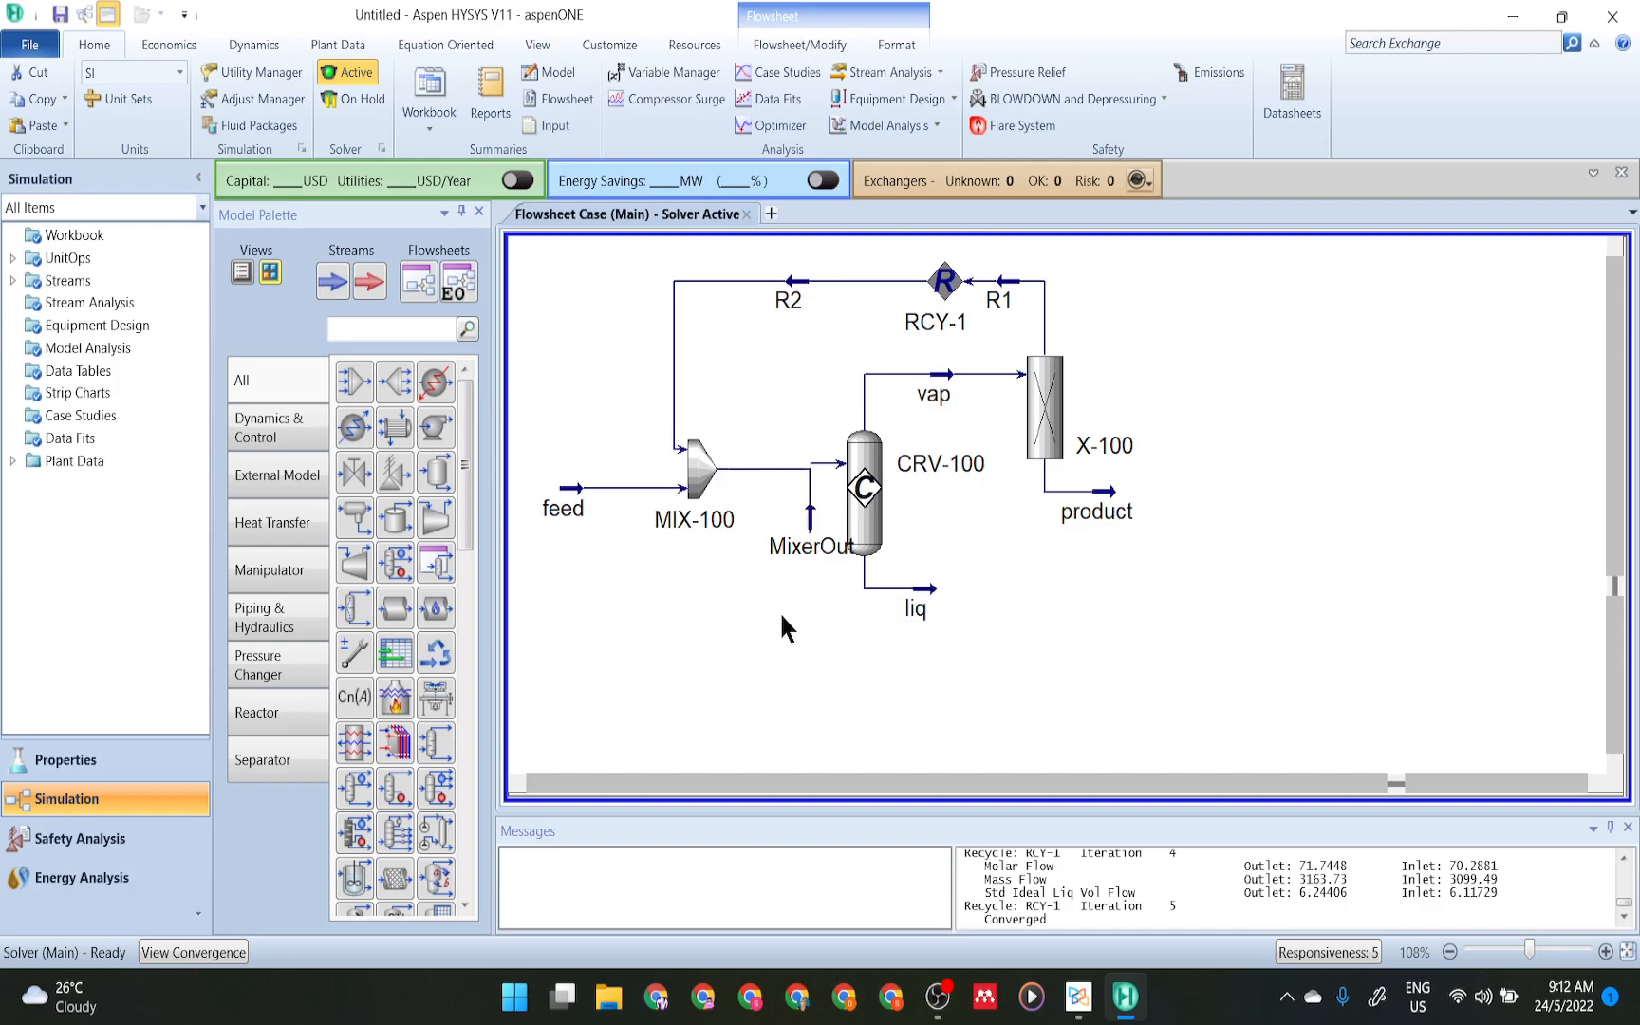
{"action": "left_click_drag", "start_coordinate": [809, 534], "coordinate": [808, 487]}
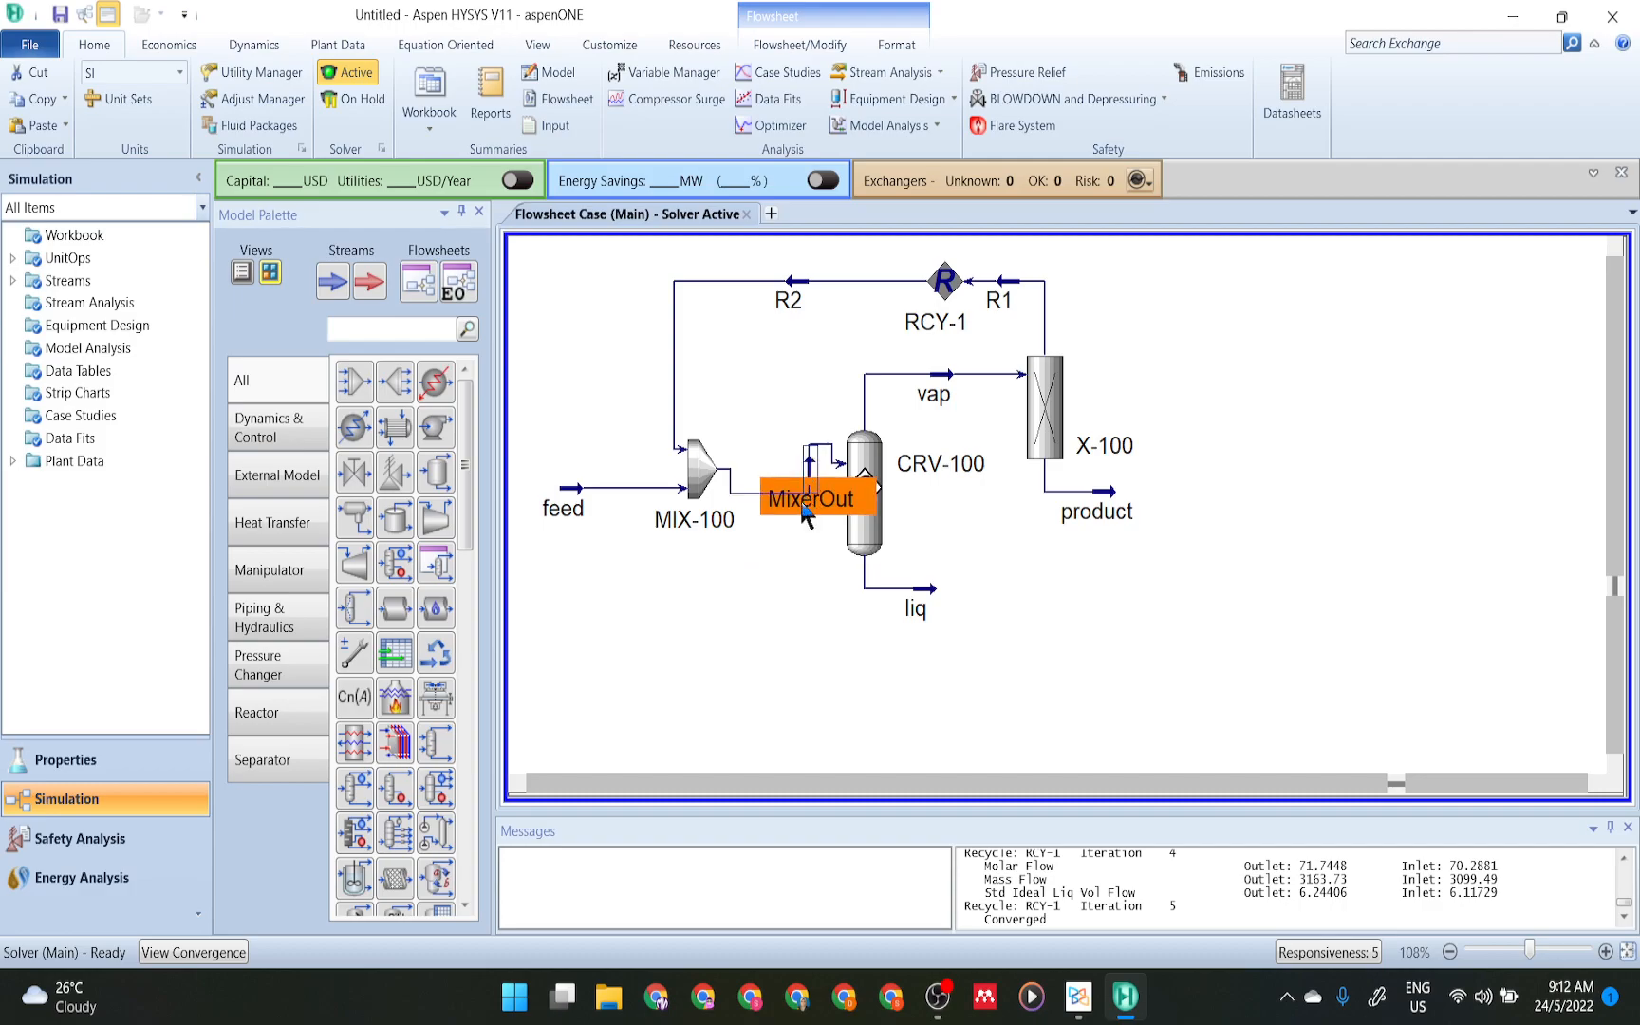
{"action": "left_click", "coordinate": [826, 479]}
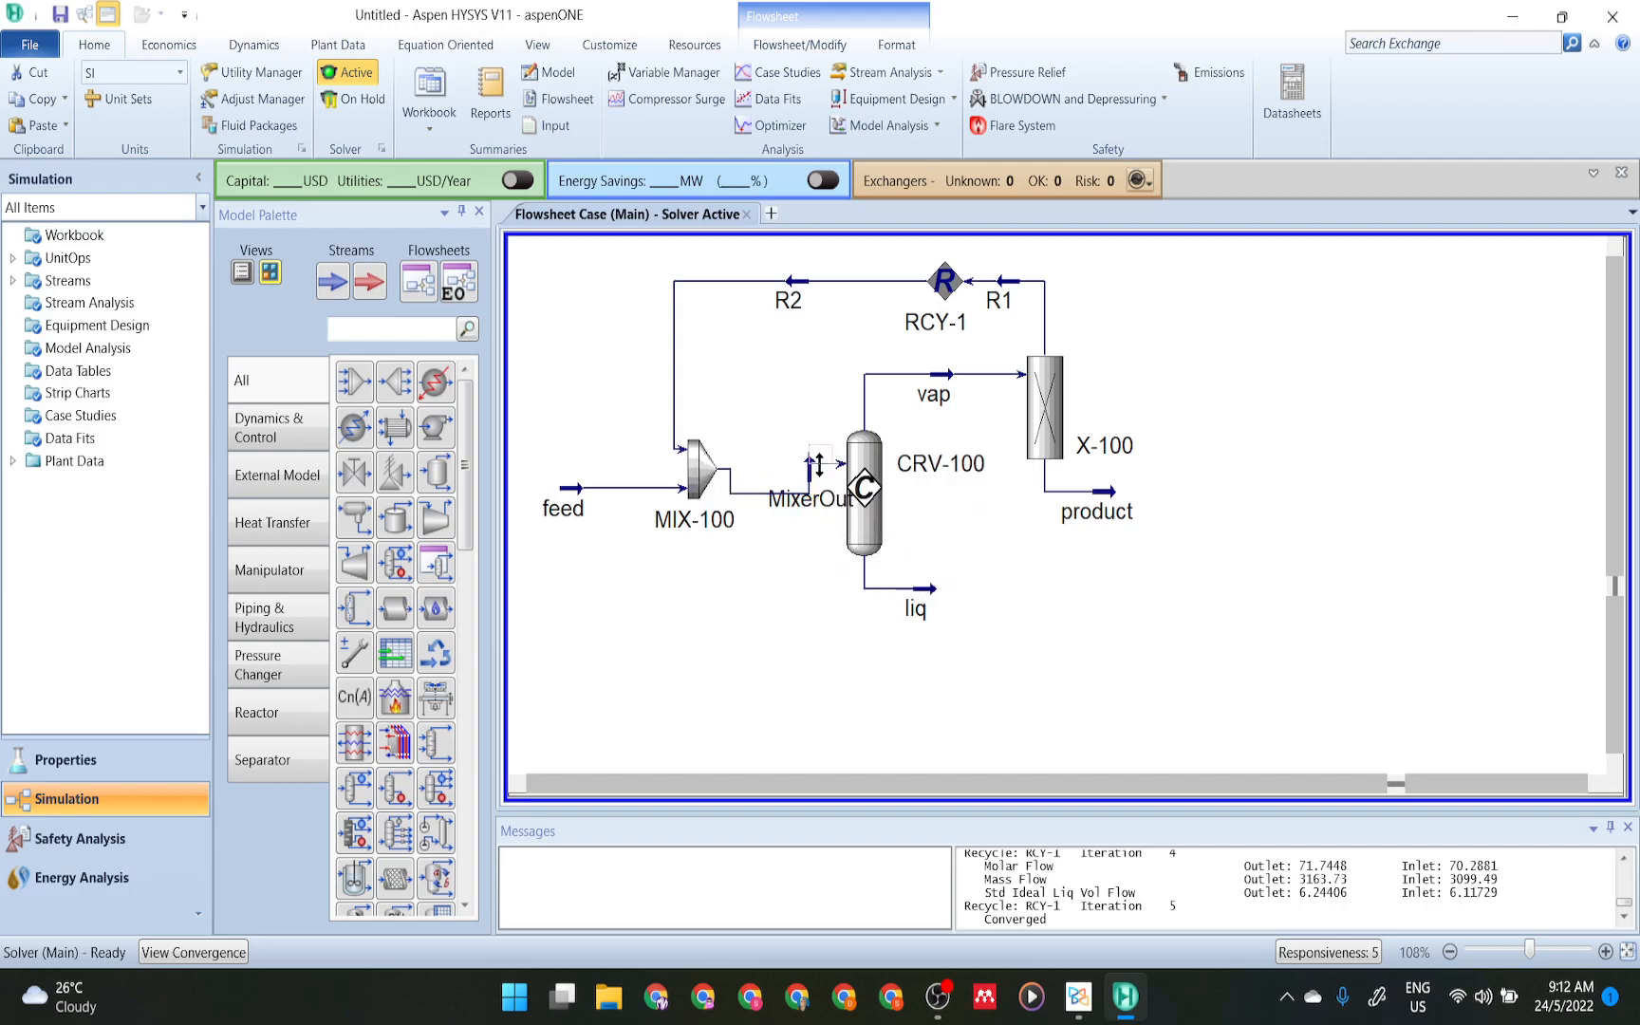
{"action": "left_click_drag", "start_coordinate": [764, 494], "coordinate": [765, 536]}
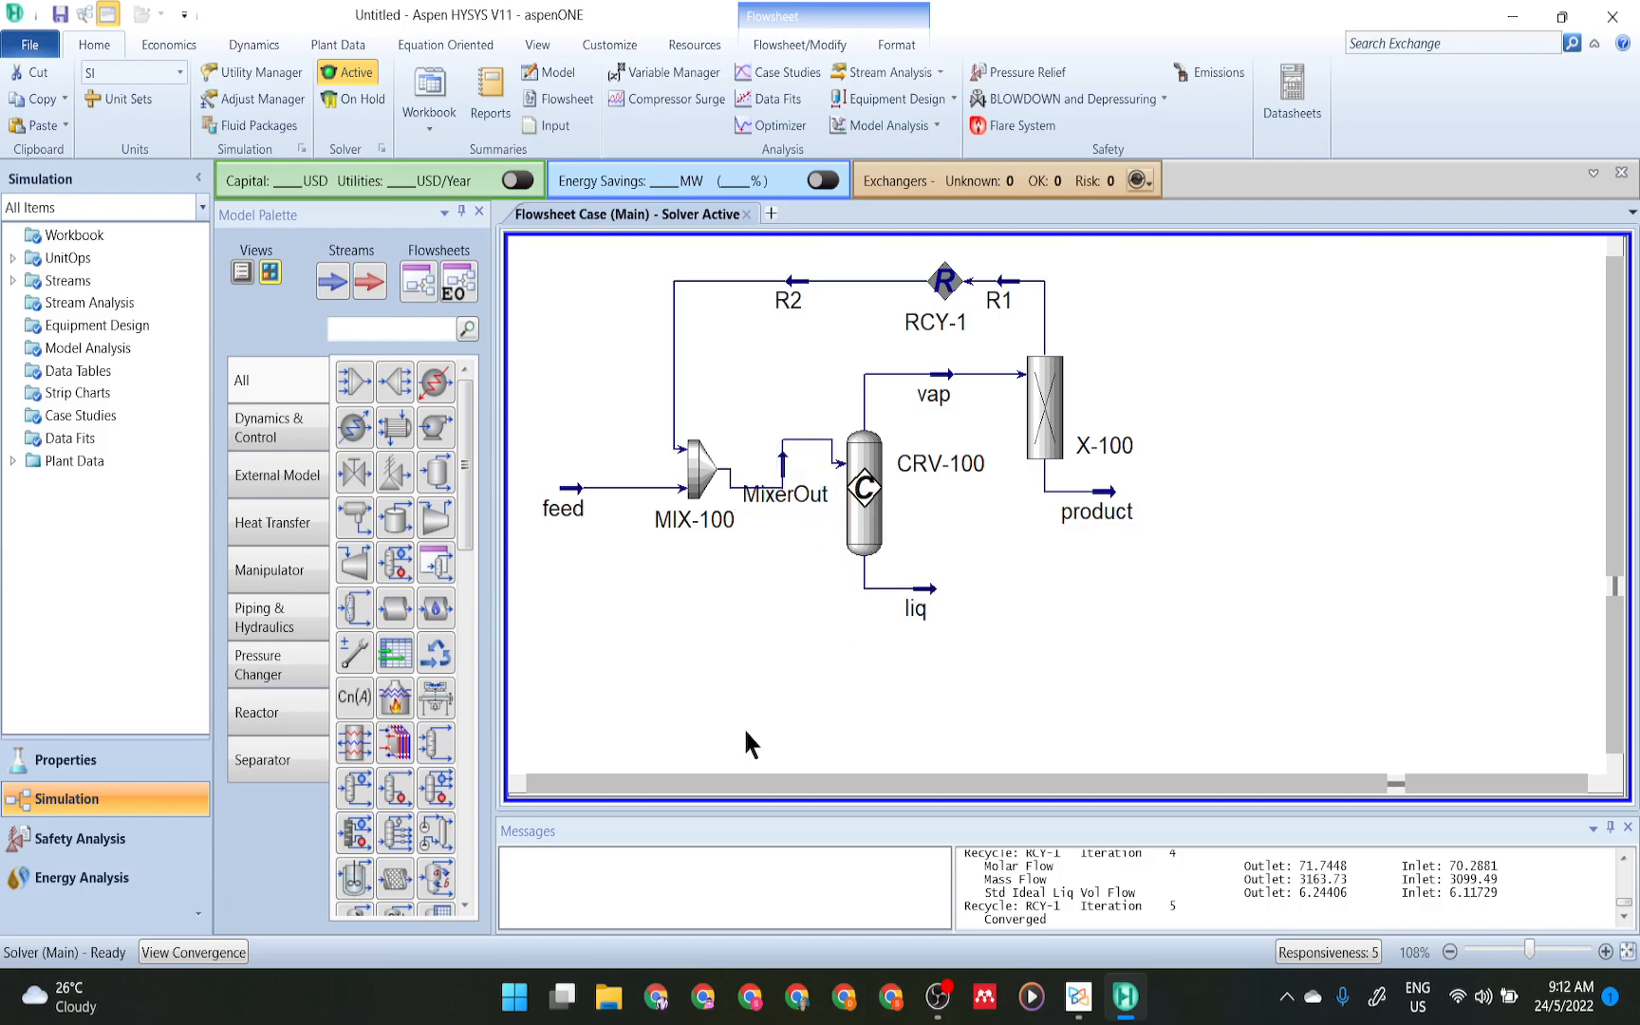
{"action": "left_click_drag", "start_coordinate": [852, 534], "coordinate": [876, 526]}
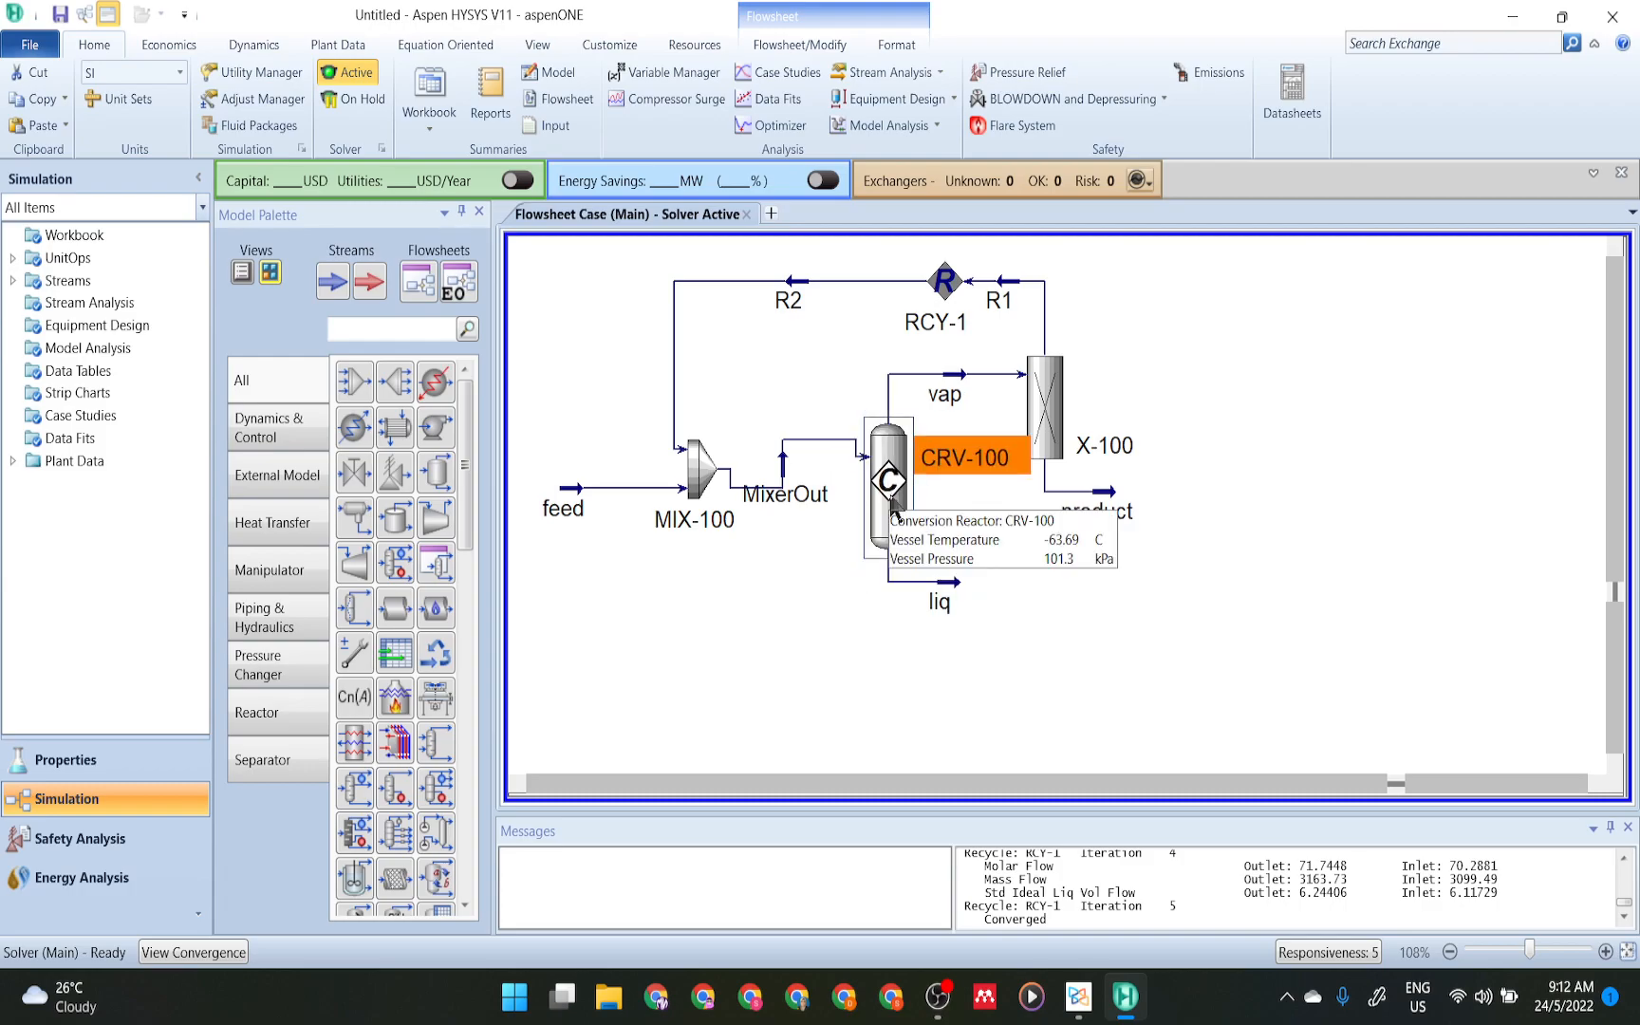
{"action": "left_click_drag", "start_coordinate": [709, 488], "coordinate": [676, 476]}
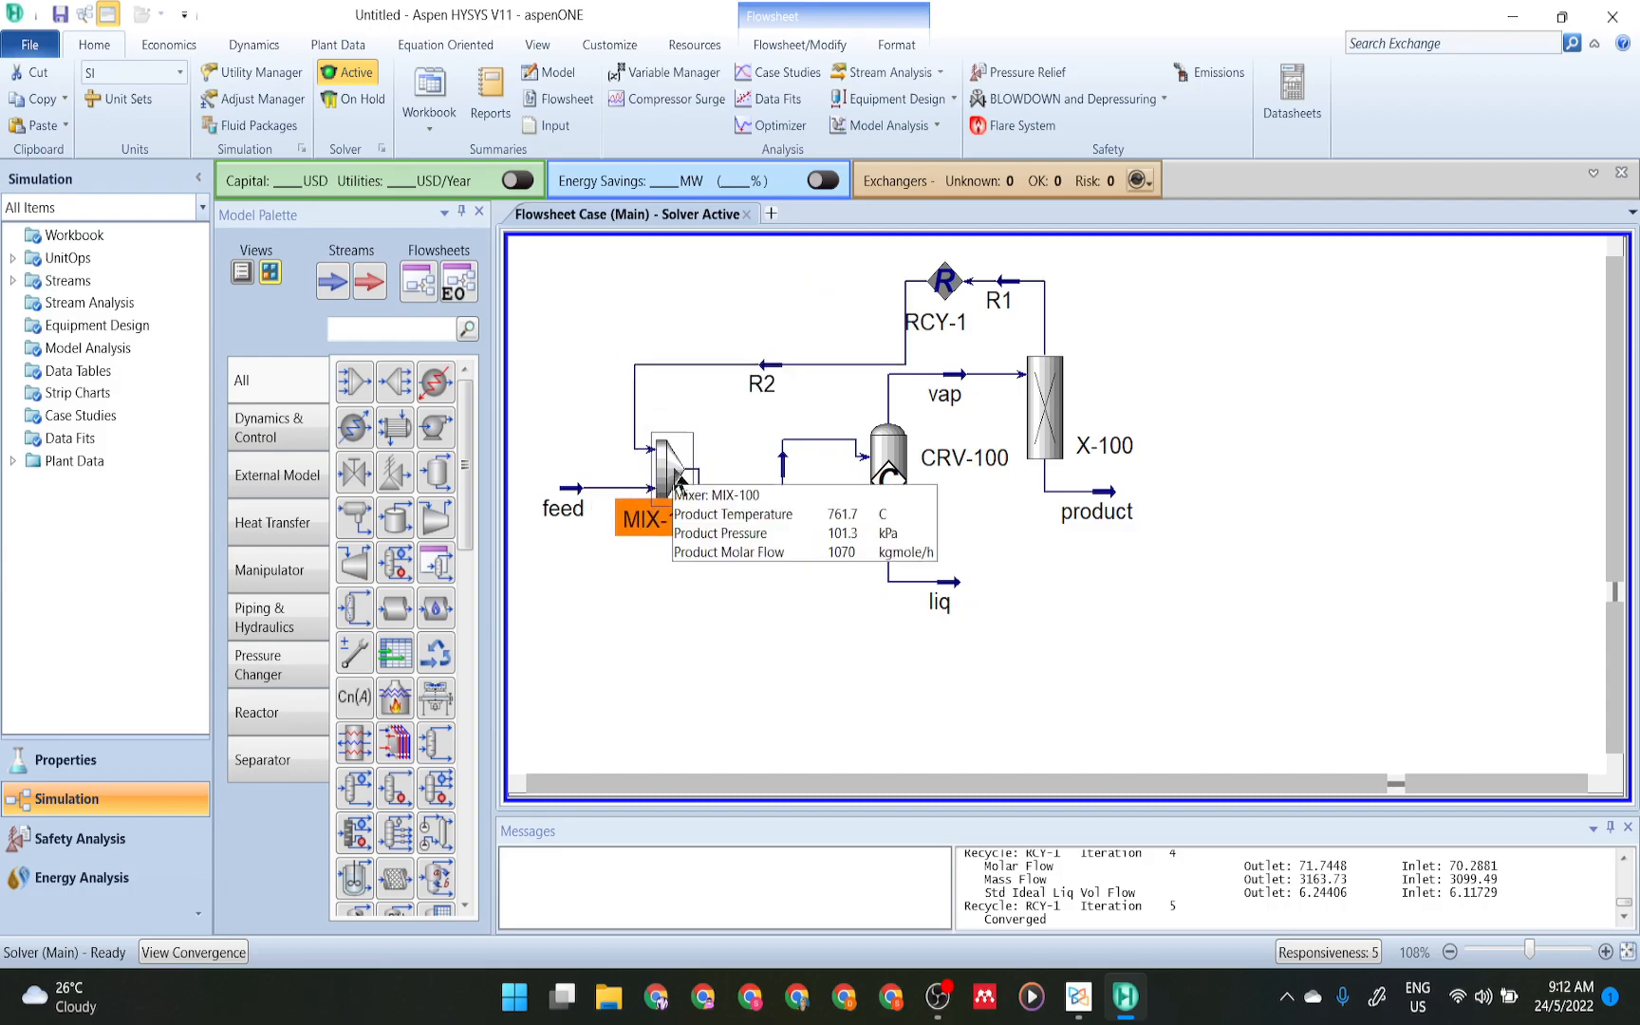
- Move the R2 stream higher and reroute its line above the mixer, close to the level of the recycle block
{"action": "left_click", "coordinate": [759, 364]}
{"action": "left_click_drag", "start_coordinate": [719, 364], "coordinate": [702, 302]}
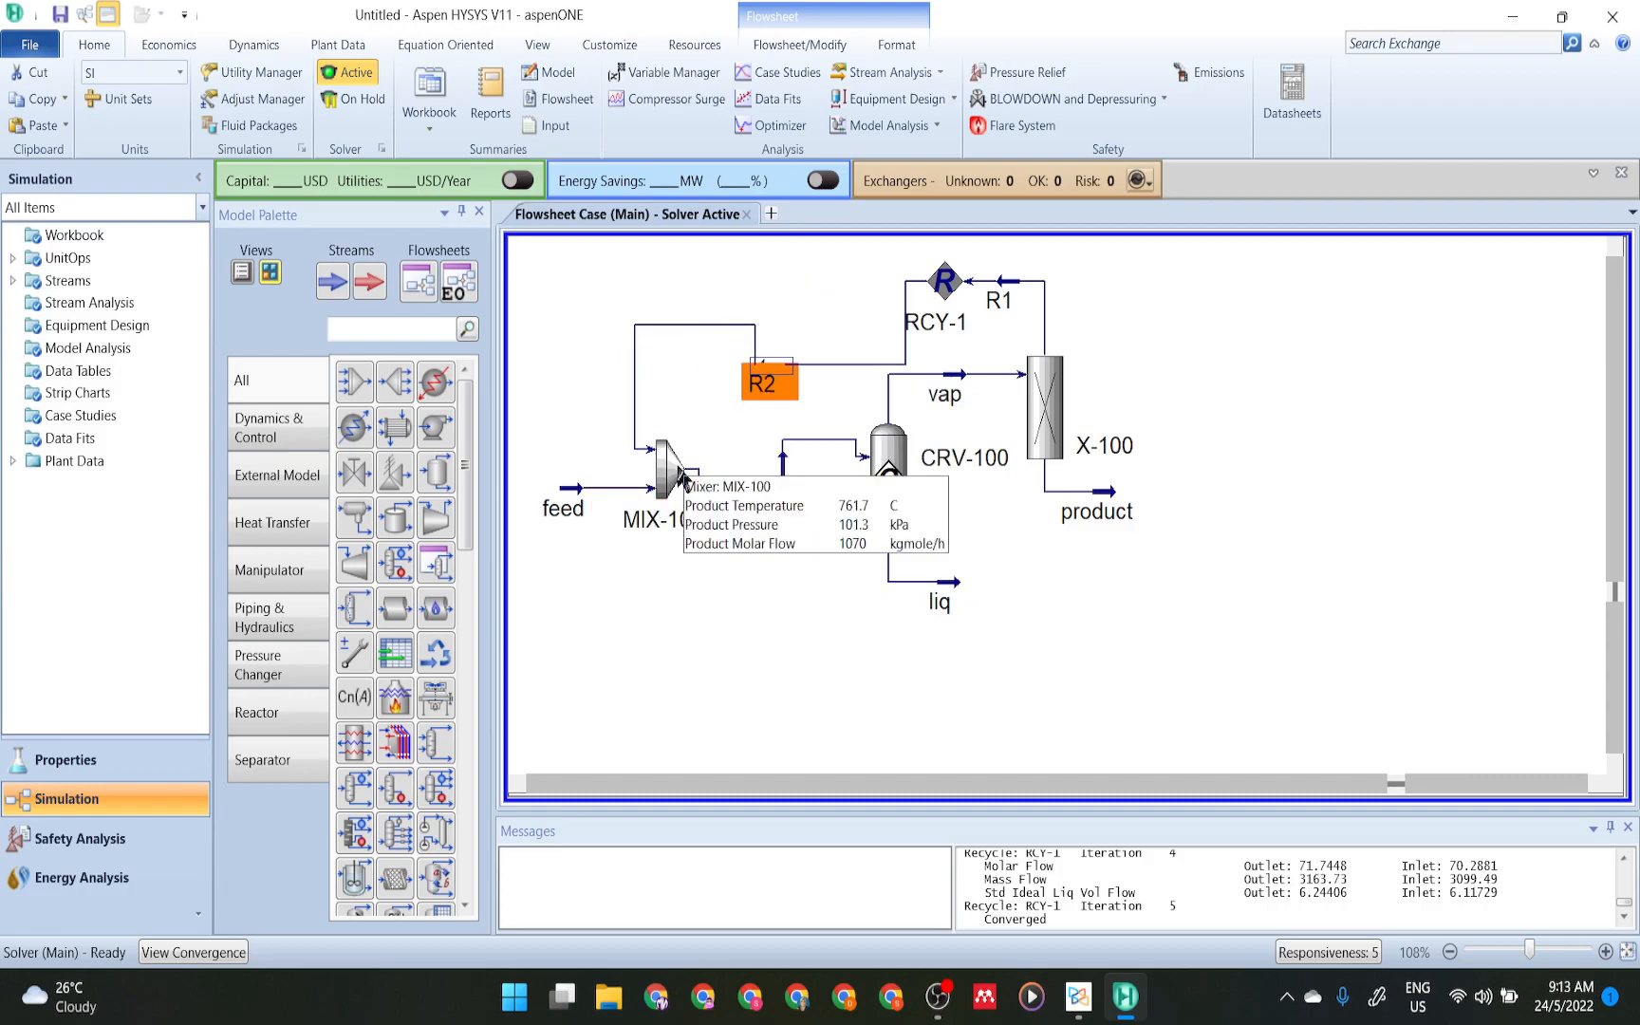
{"action": "left_click_drag", "start_coordinate": [845, 365], "coordinate": [845, 300]}
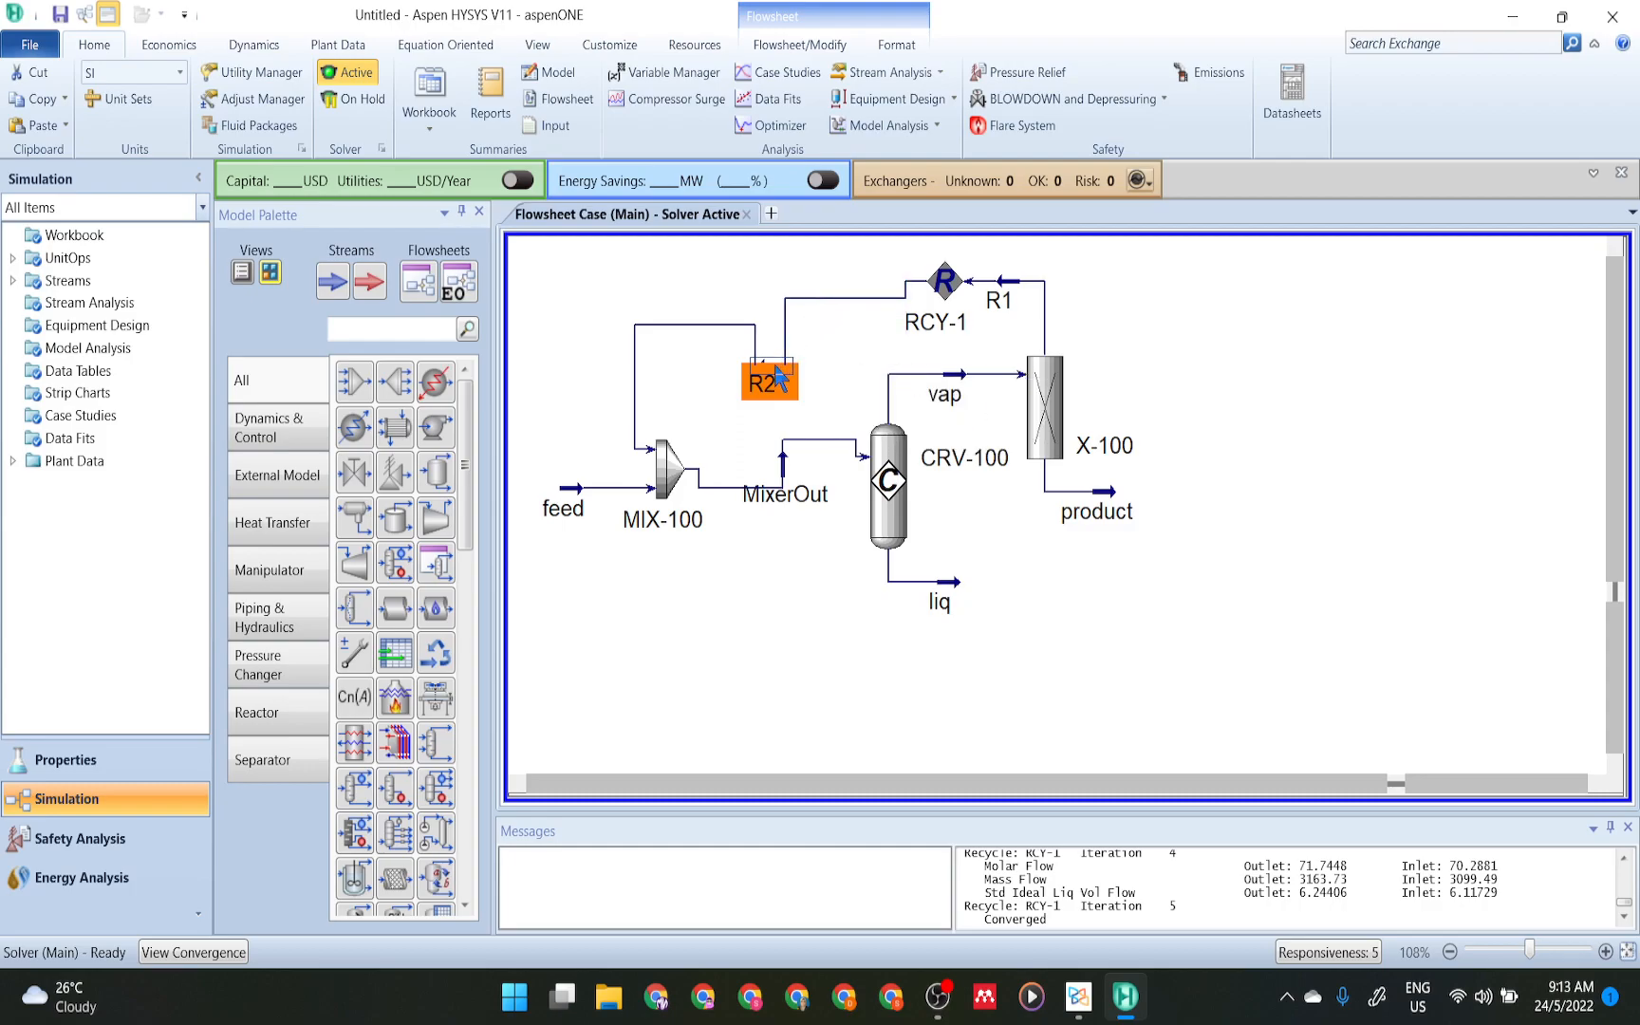
{"action": "left_click_drag", "start_coordinate": [774, 380], "coordinate": [780, 323]}
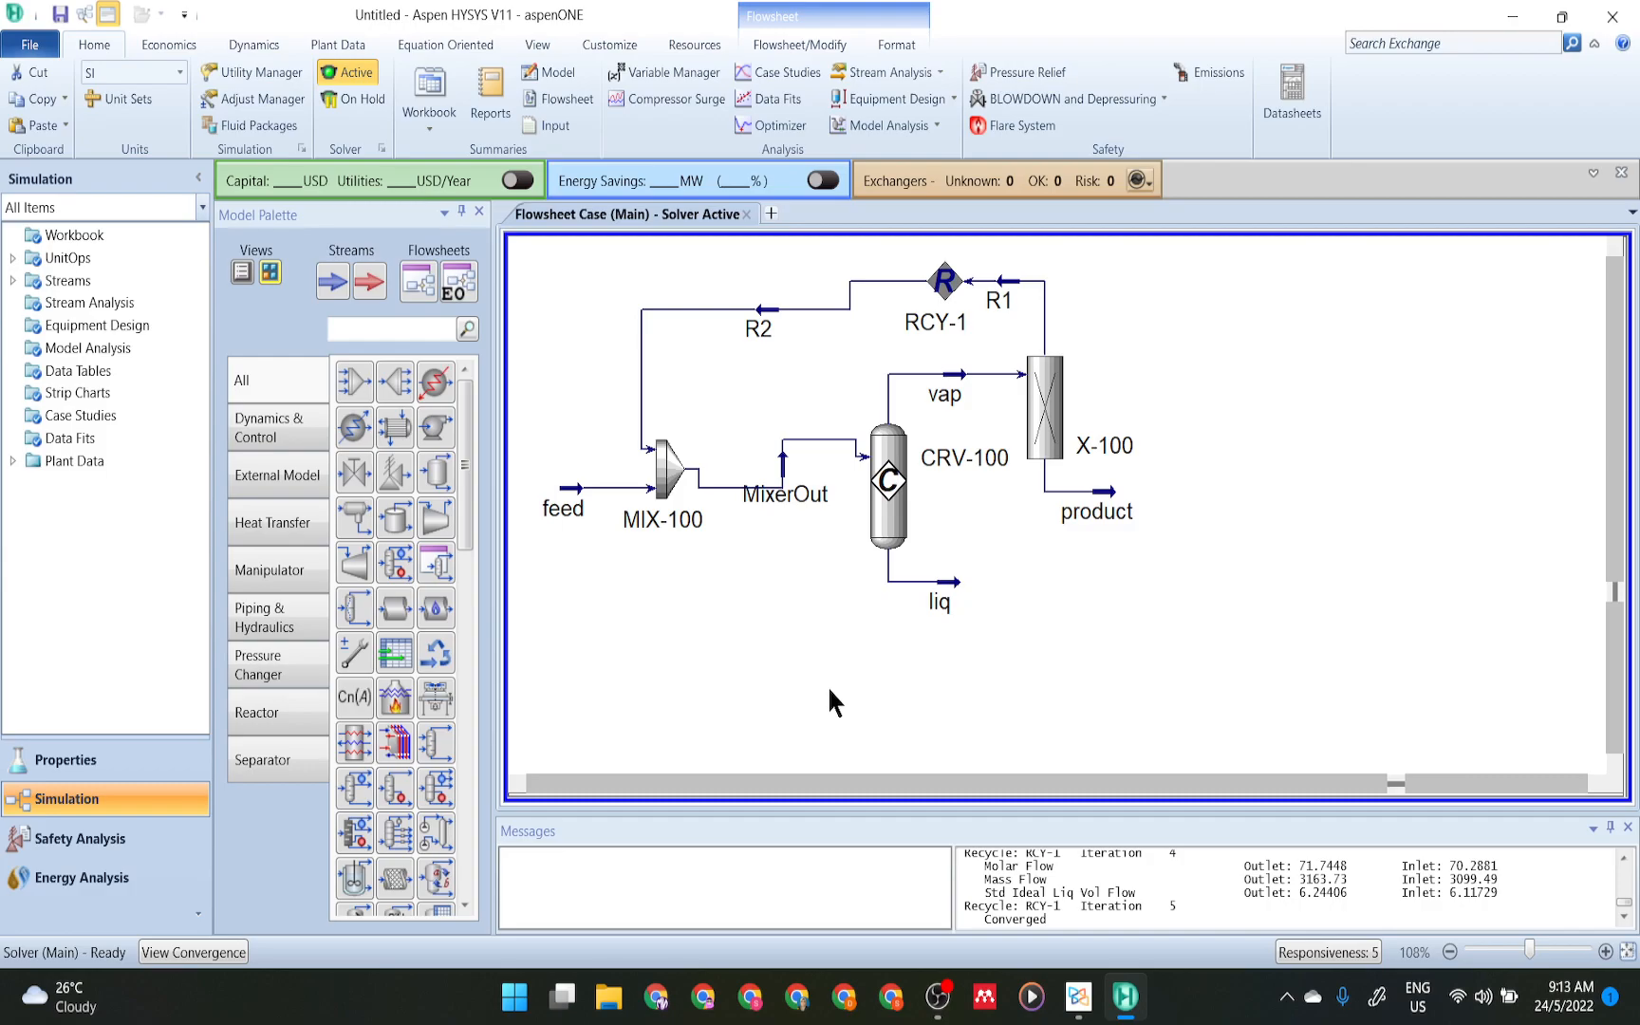
- Open the workbook and examine the conditions and molar flows of all material streams, including MixerOut
{"action": "double_click", "coordinate": [85, 237]}
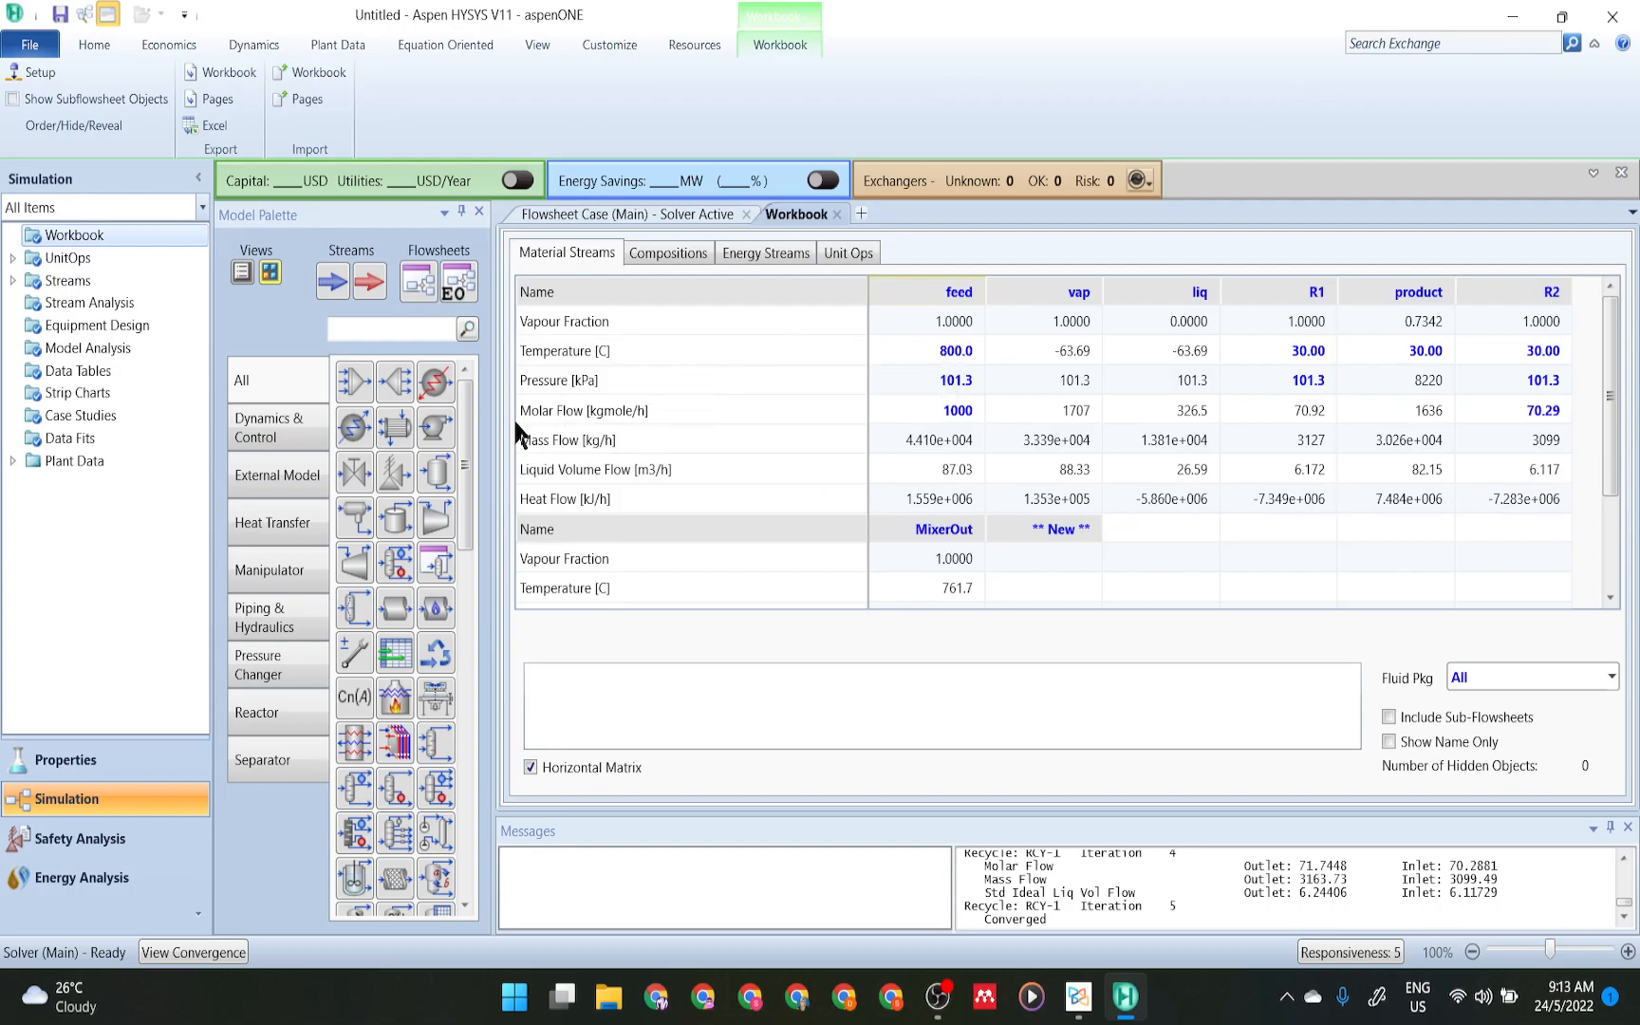
{"action": "mouse_move", "coordinate": [899, 408]}
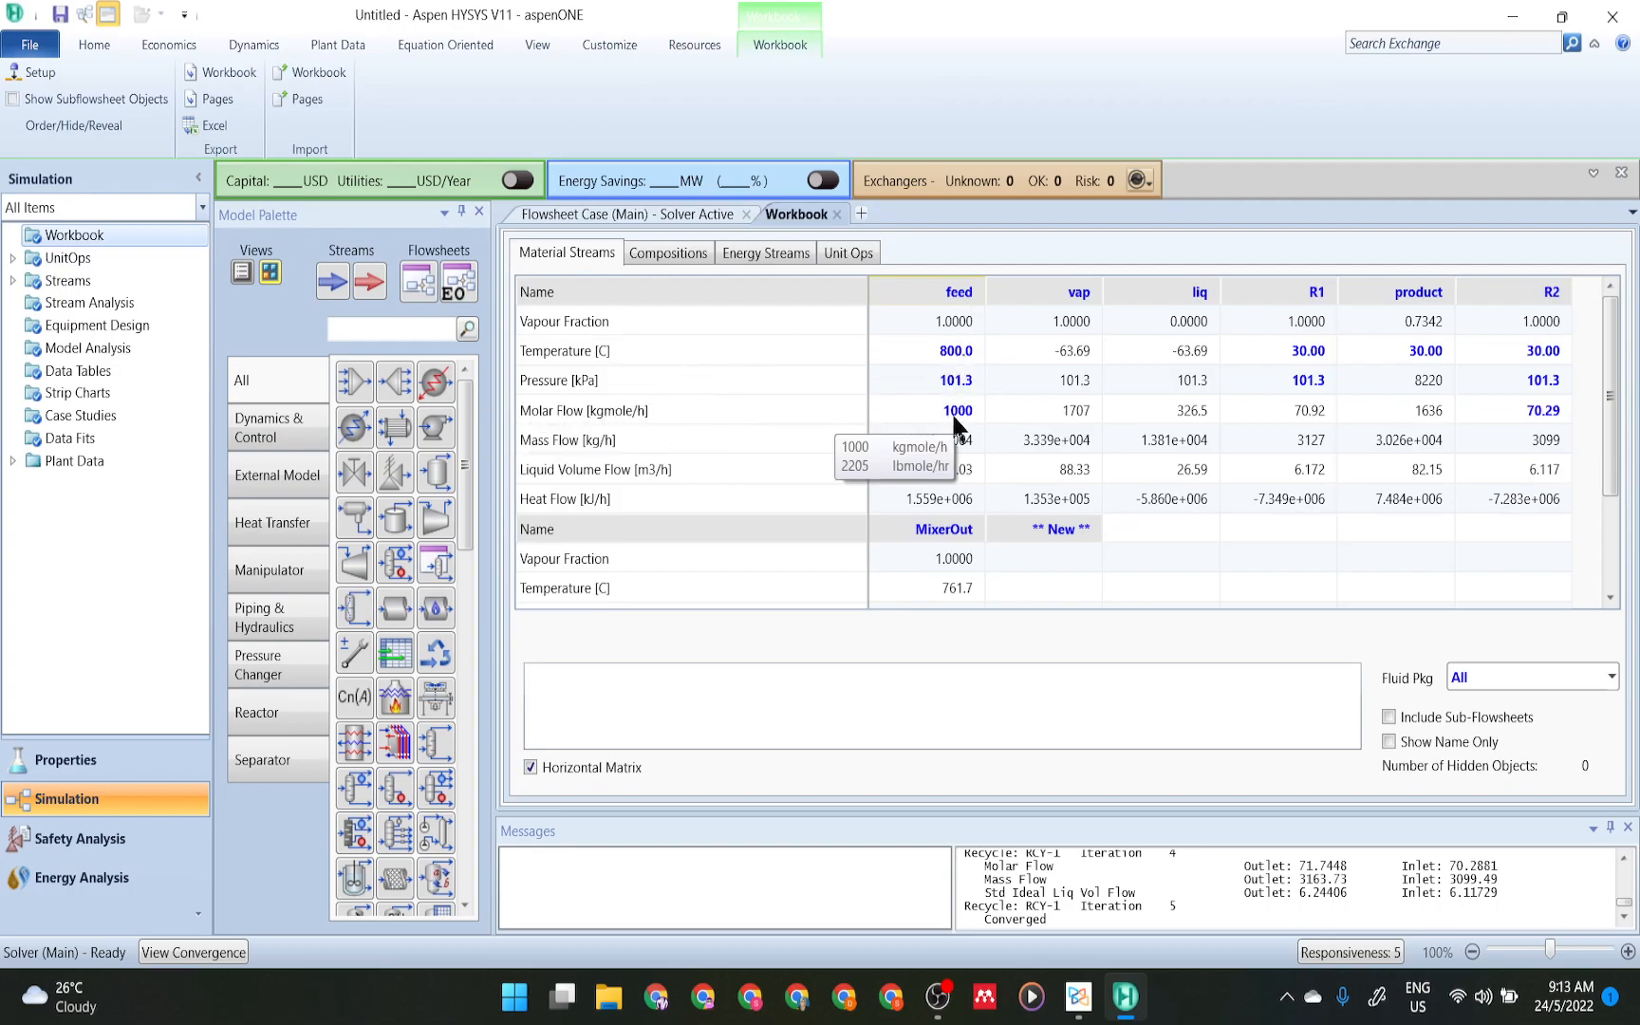
{"action": "mouse_move", "coordinate": [1055, 426]}
{"action": "mouse_move", "coordinate": [1170, 411]}
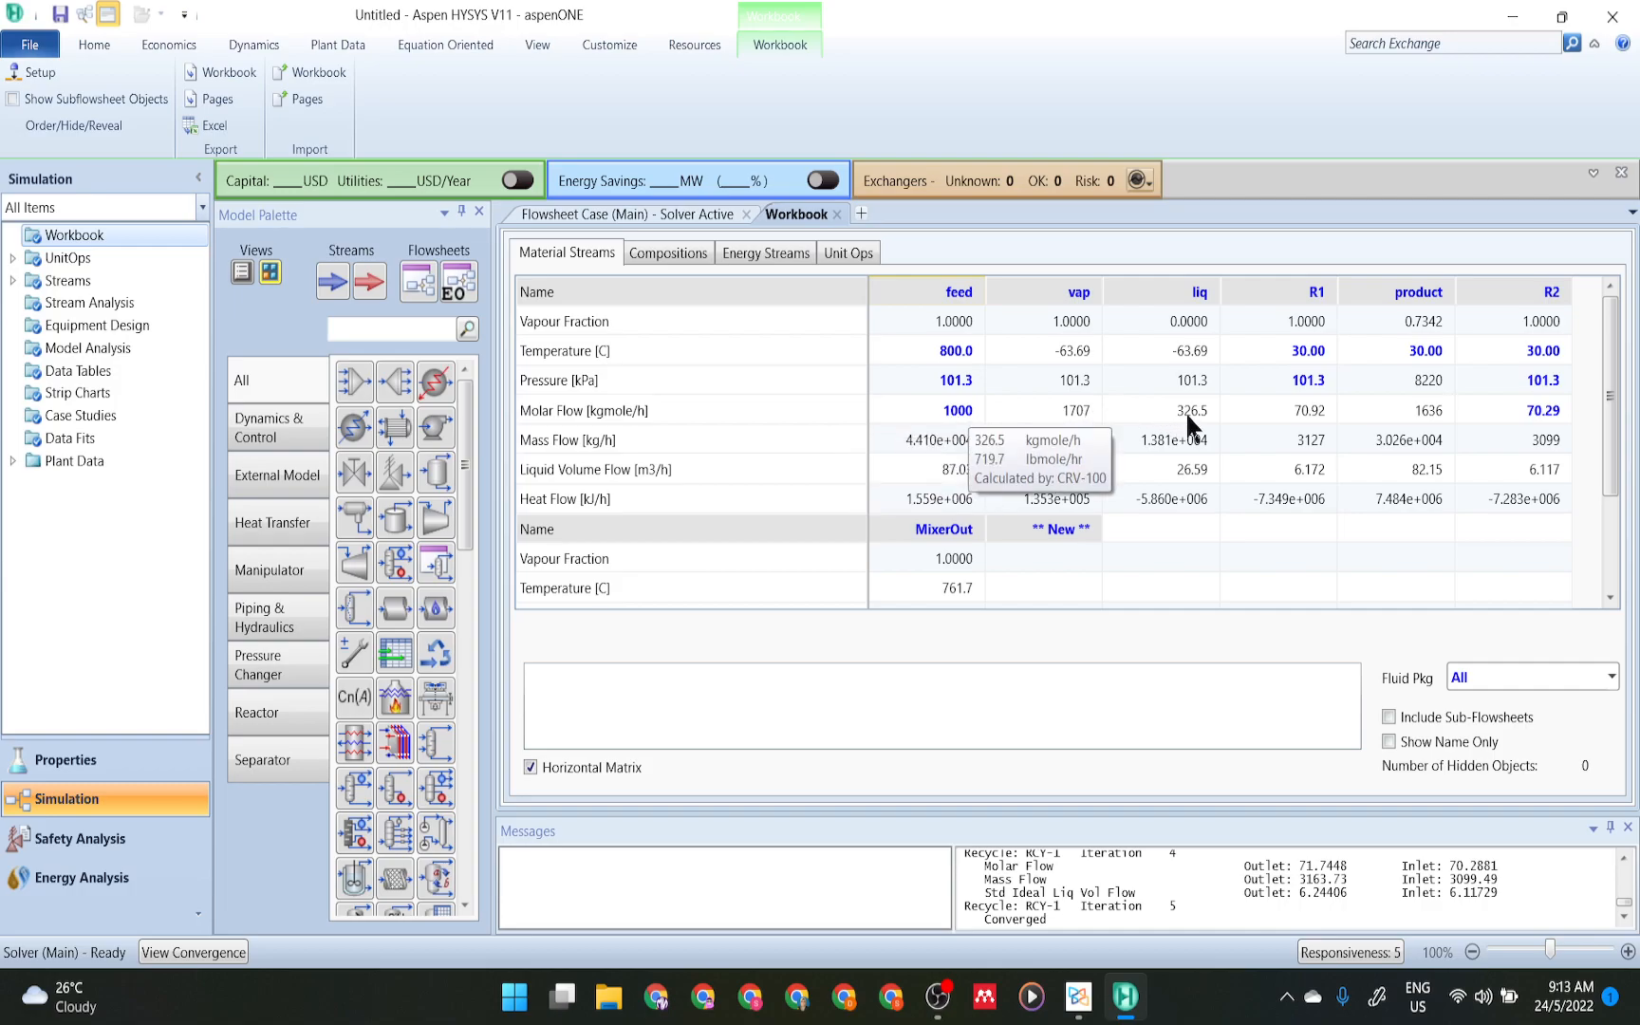
{"action": "mouse_move", "coordinate": [1310, 413]}
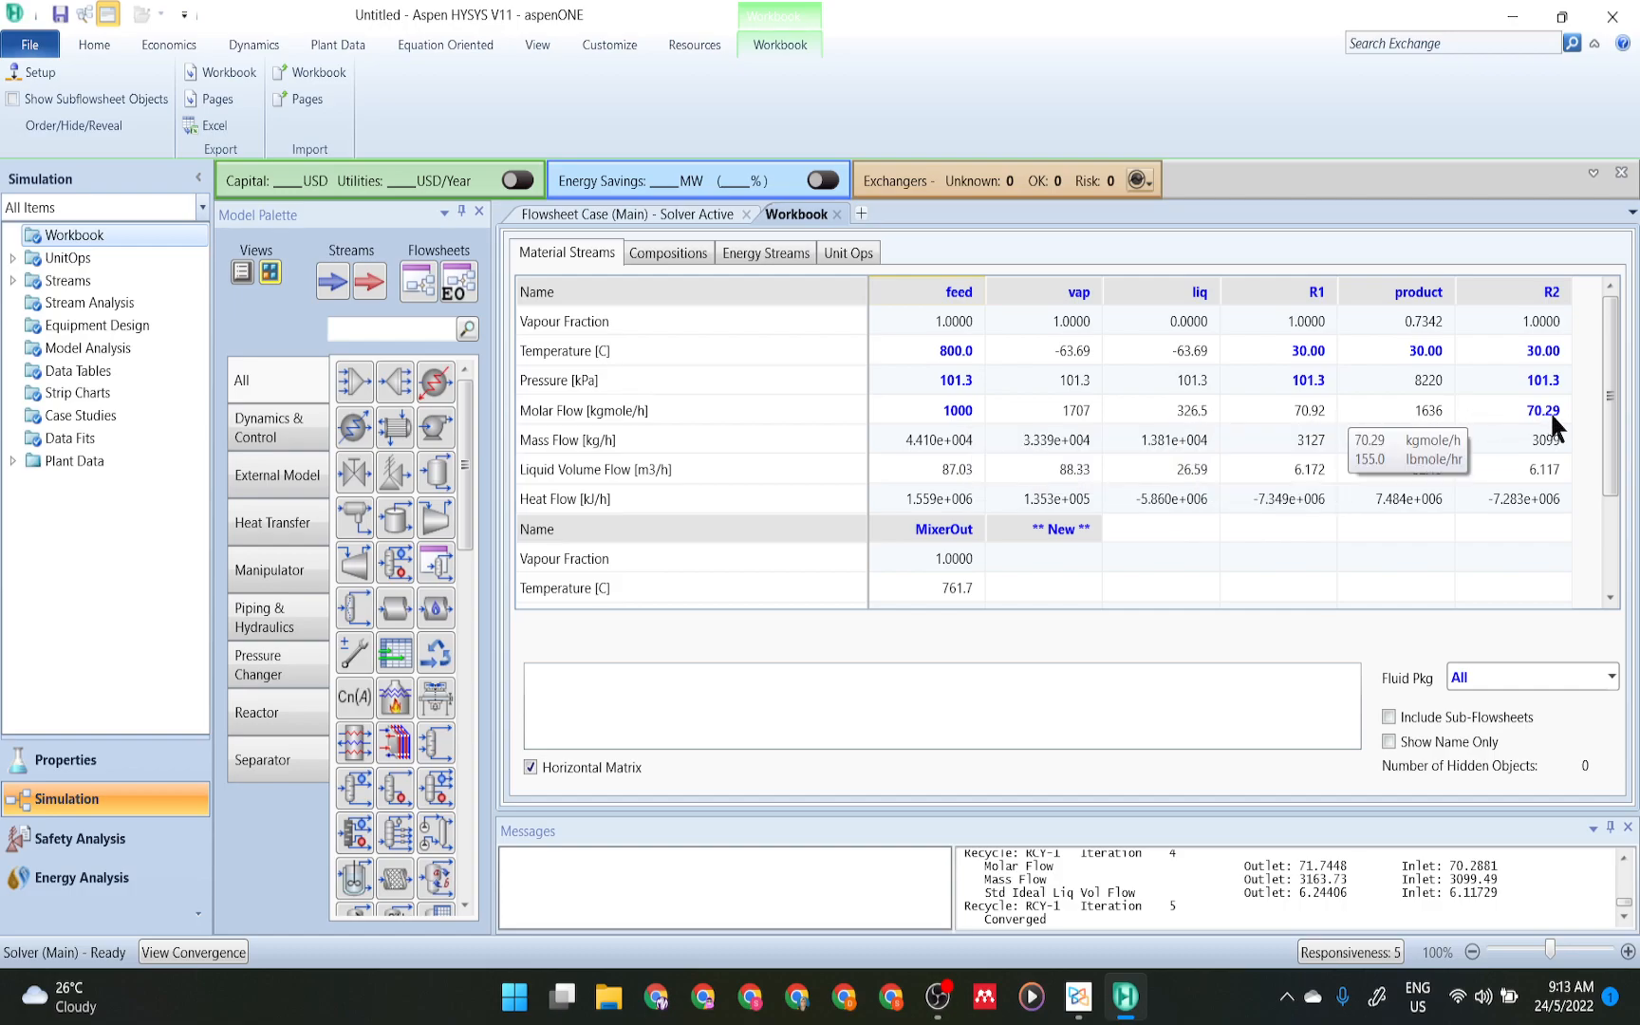
{"action": "left_click_drag", "start_coordinate": [1625, 422], "coordinate": [1614, 523]}
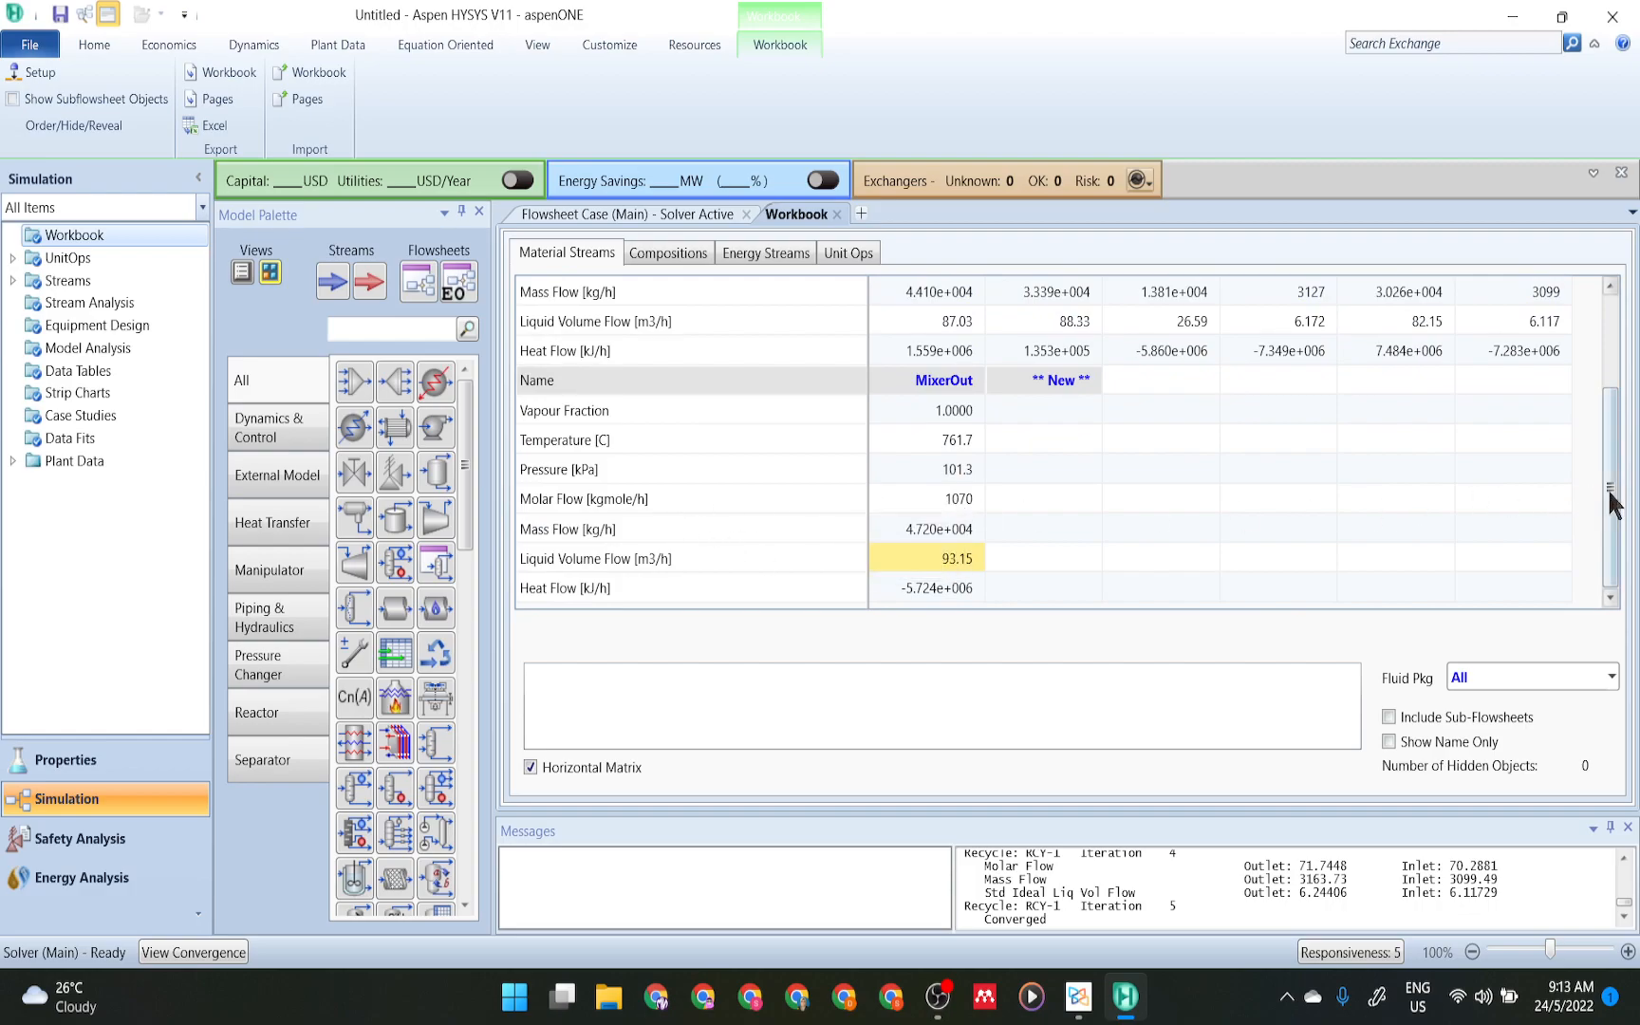
{"action": "left_click_drag", "start_coordinate": [1619, 513], "coordinate": [1612, 418]}
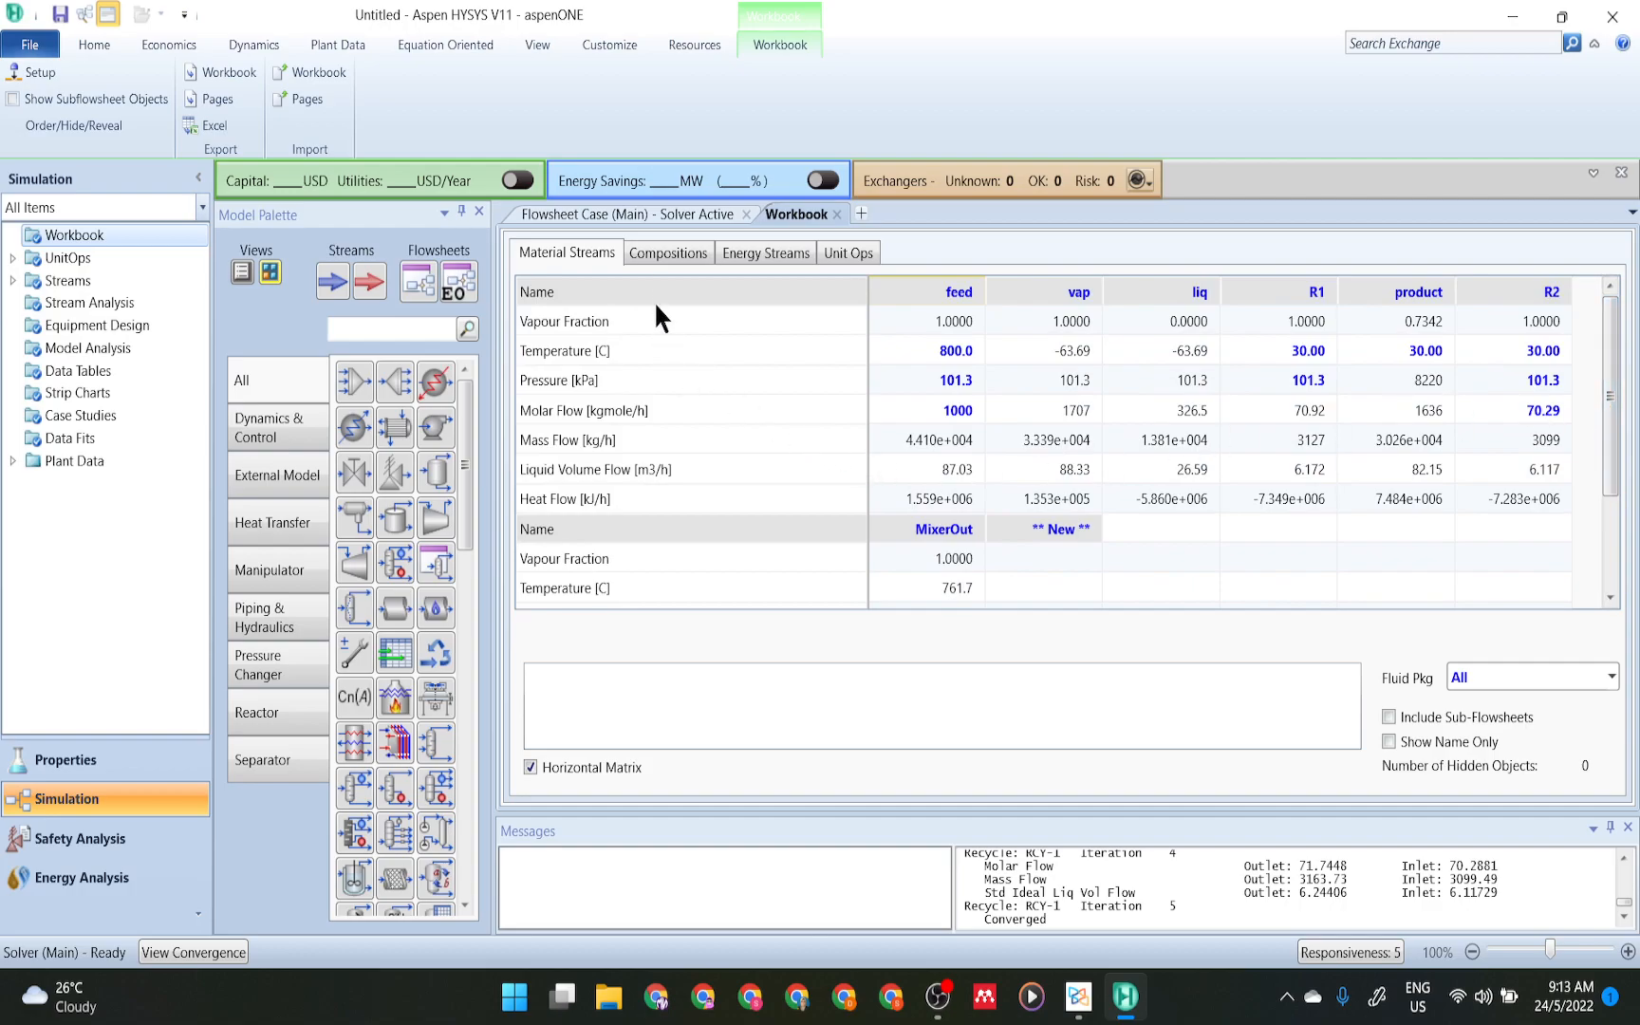
- Review the propane, propene and hydrogen mole fractions of all streams in the workbook, and return to the flowsheet
{"action": "left_click", "coordinate": [668, 252]}
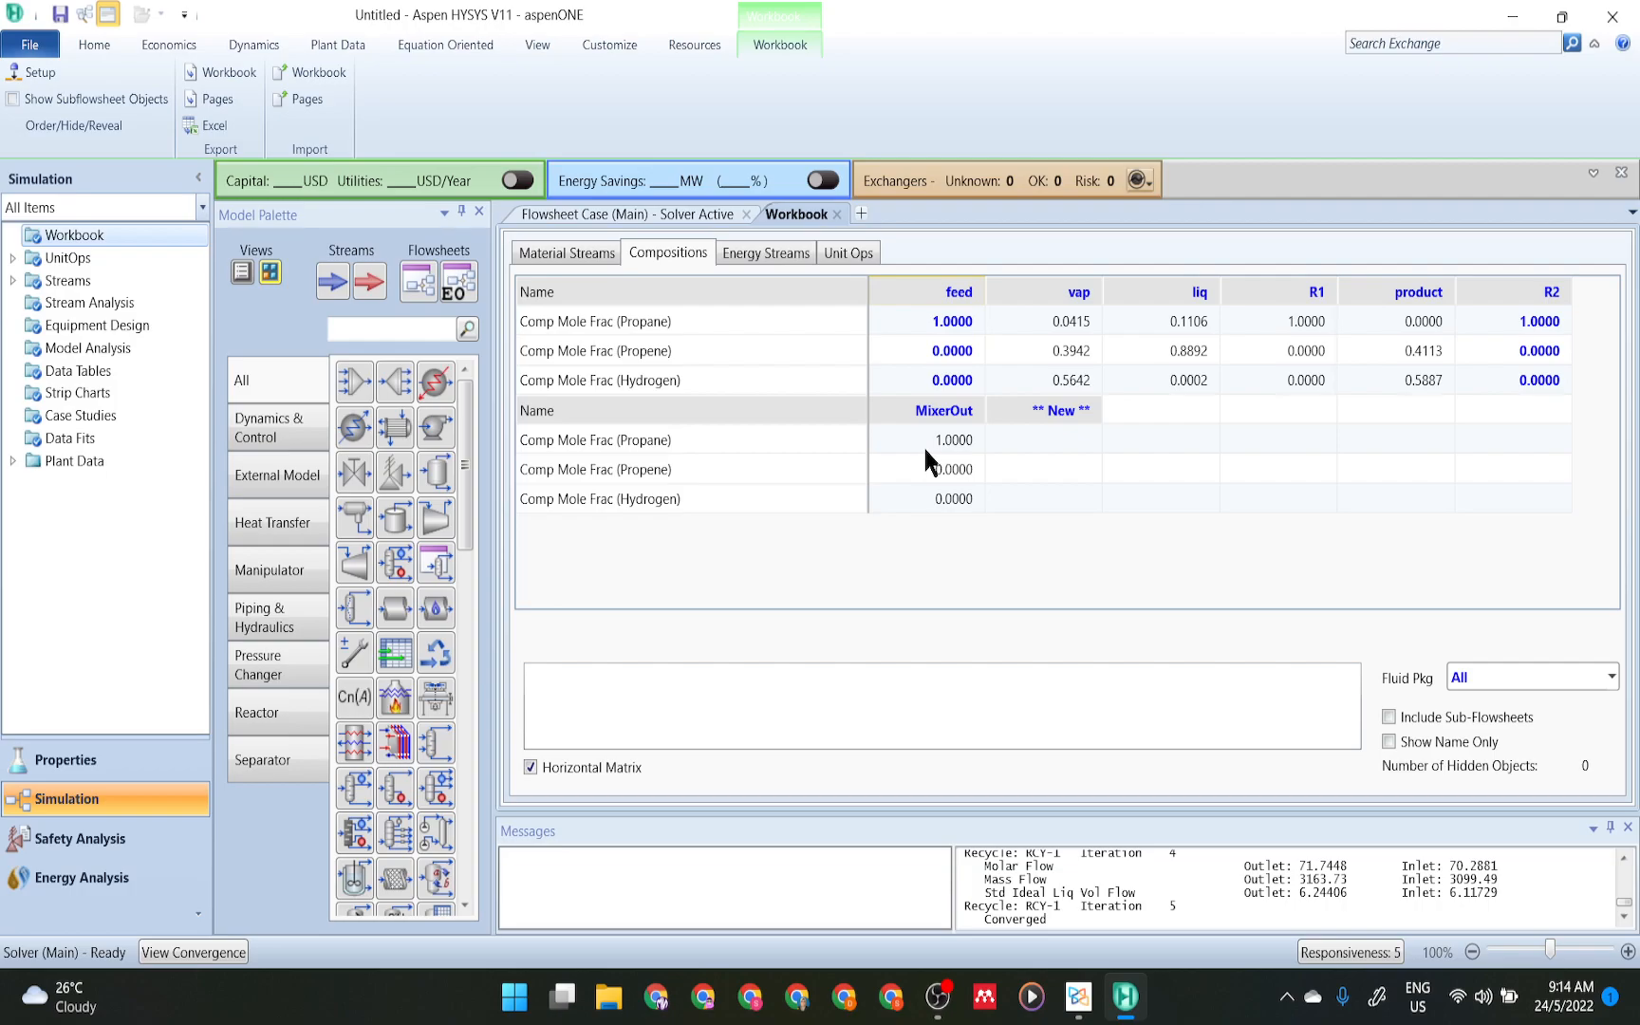
{"action": "left_click", "coordinate": [566, 254]}
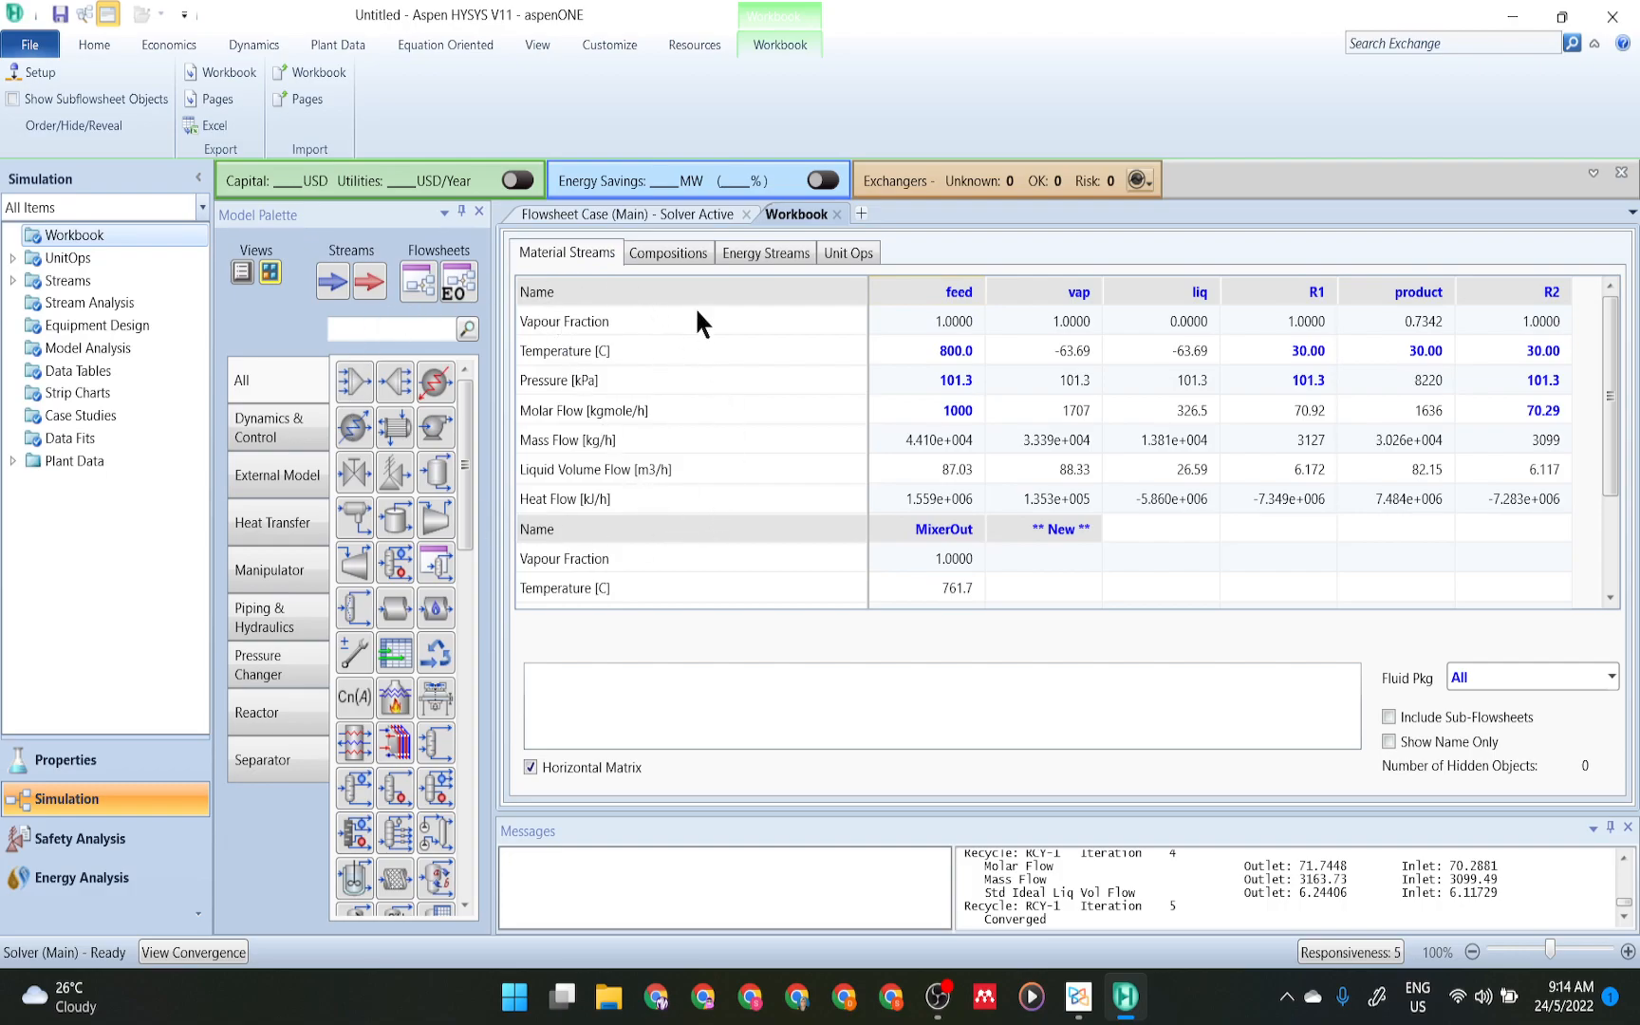
{"action": "left_click", "coordinate": [671, 253]}
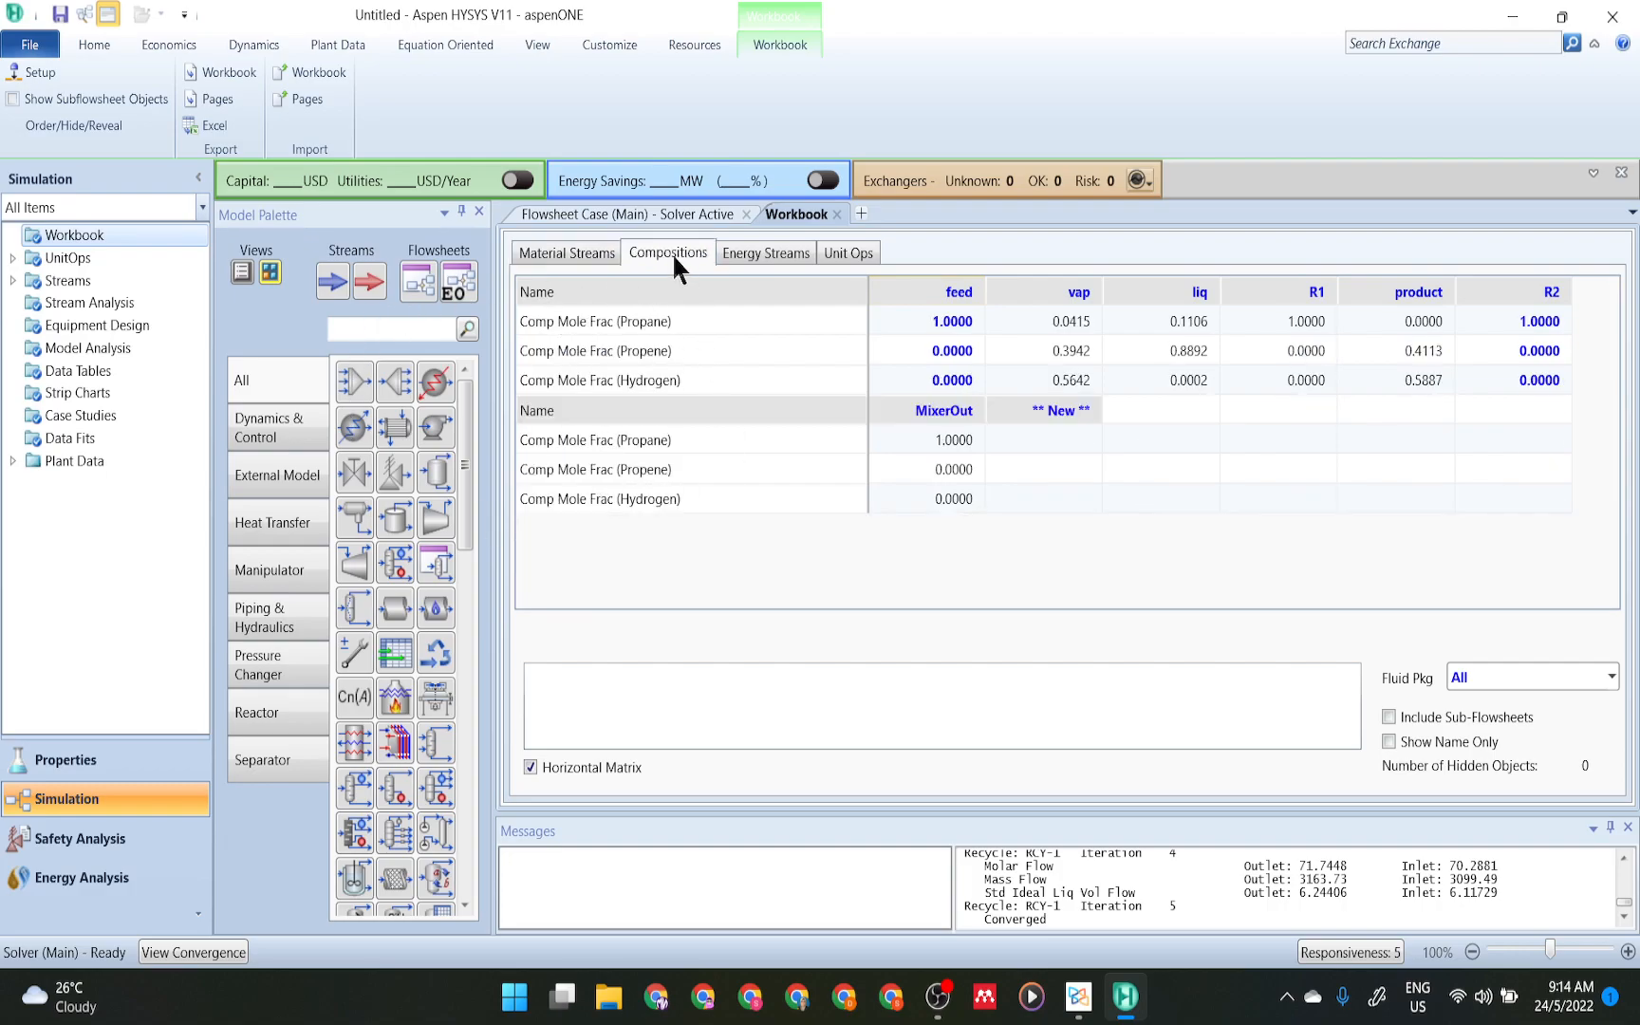
{"action": "left_click", "coordinate": [596, 215]}
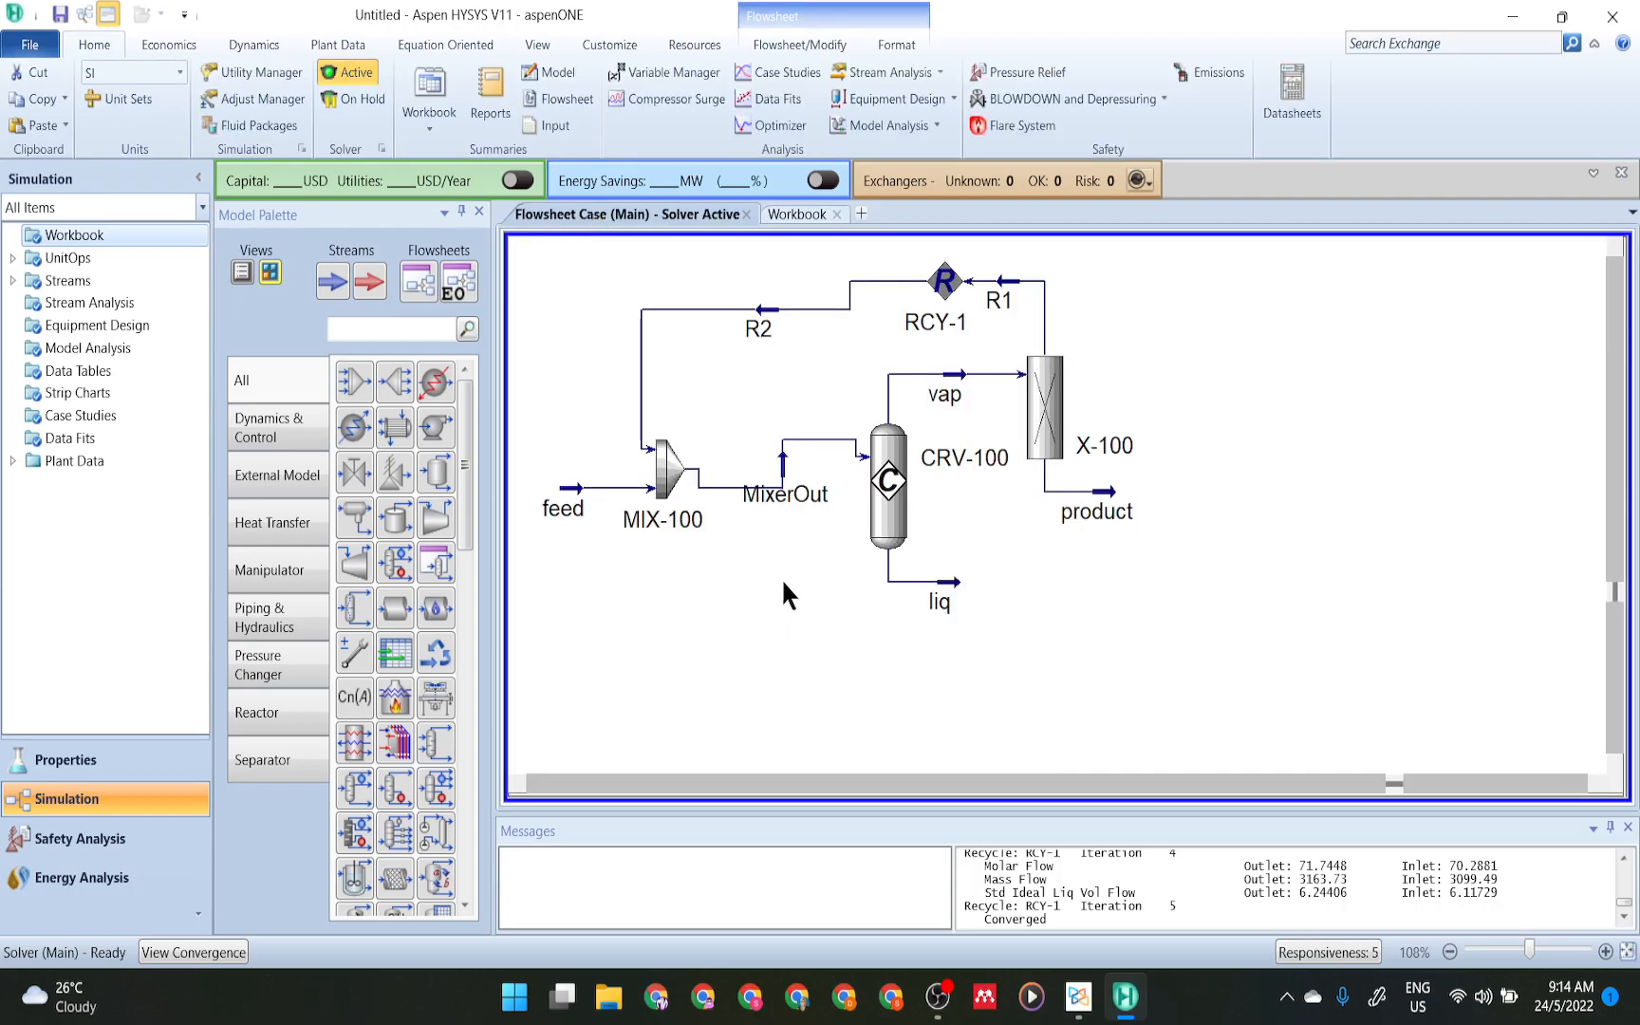
- Check the conditions and compositions of conversion reactor CRV-100's streams in its worksheet, and close the reactor's window
{"action": "left_click", "coordinate": [888, 529]}
{"action": "double_click", "coordinate": [885, 522]}
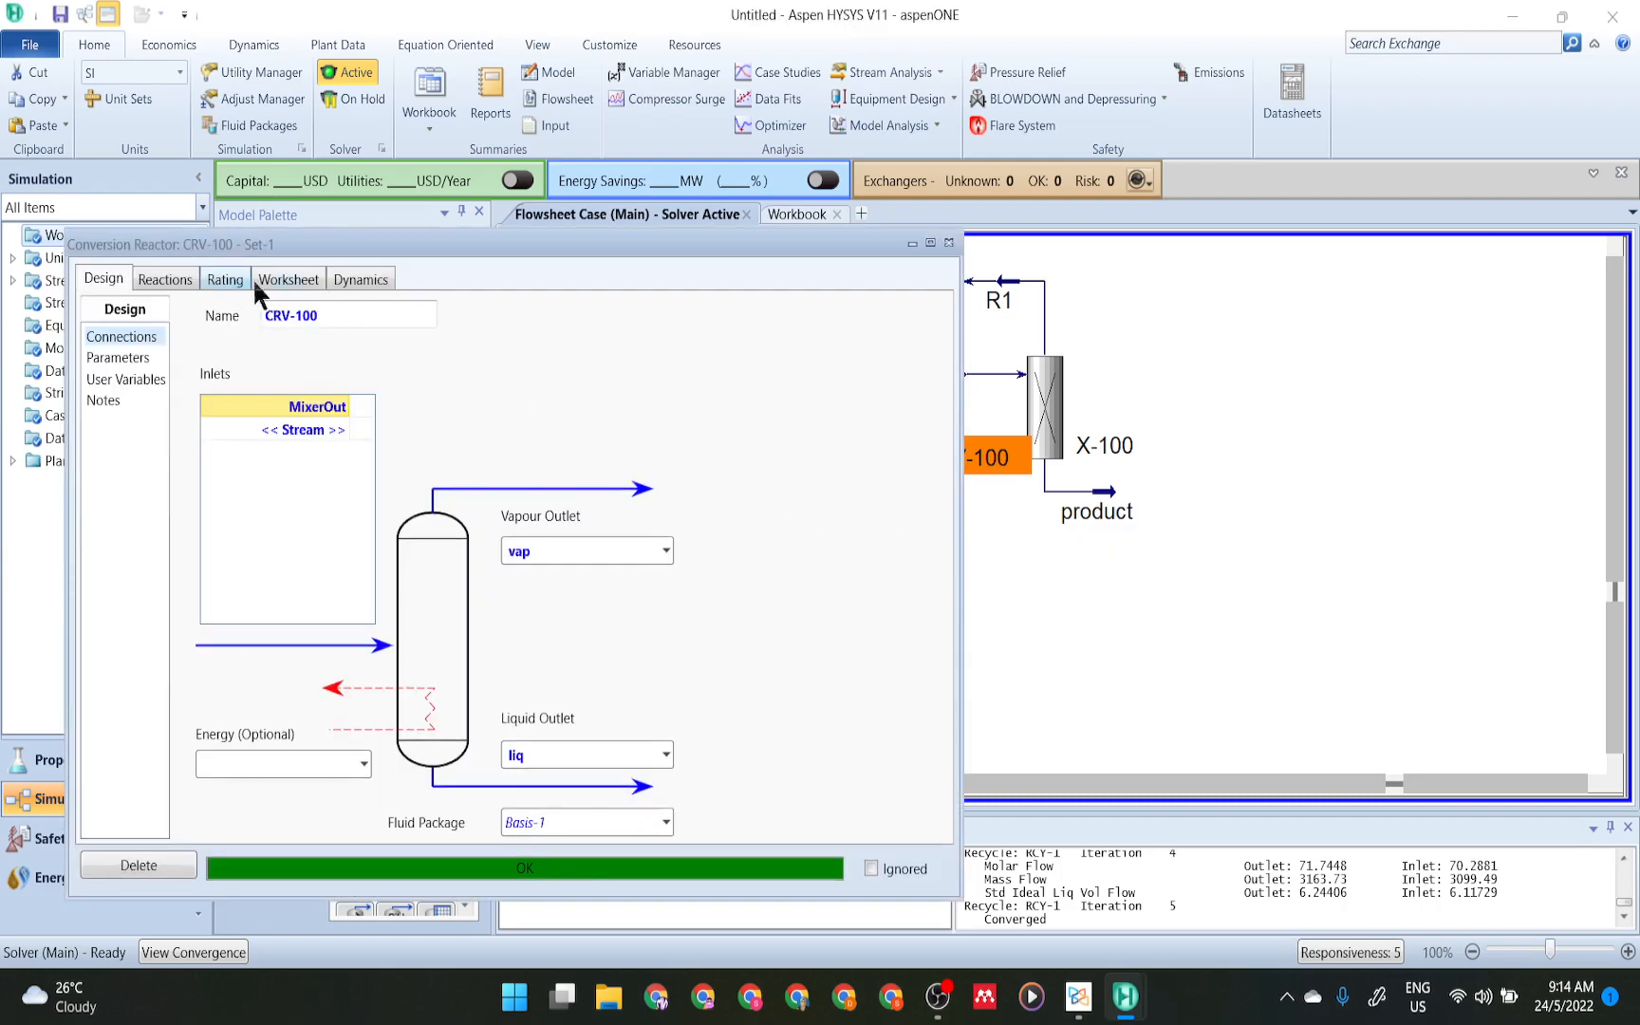
{"action": "left_click", "coordinate": [290, 279]}
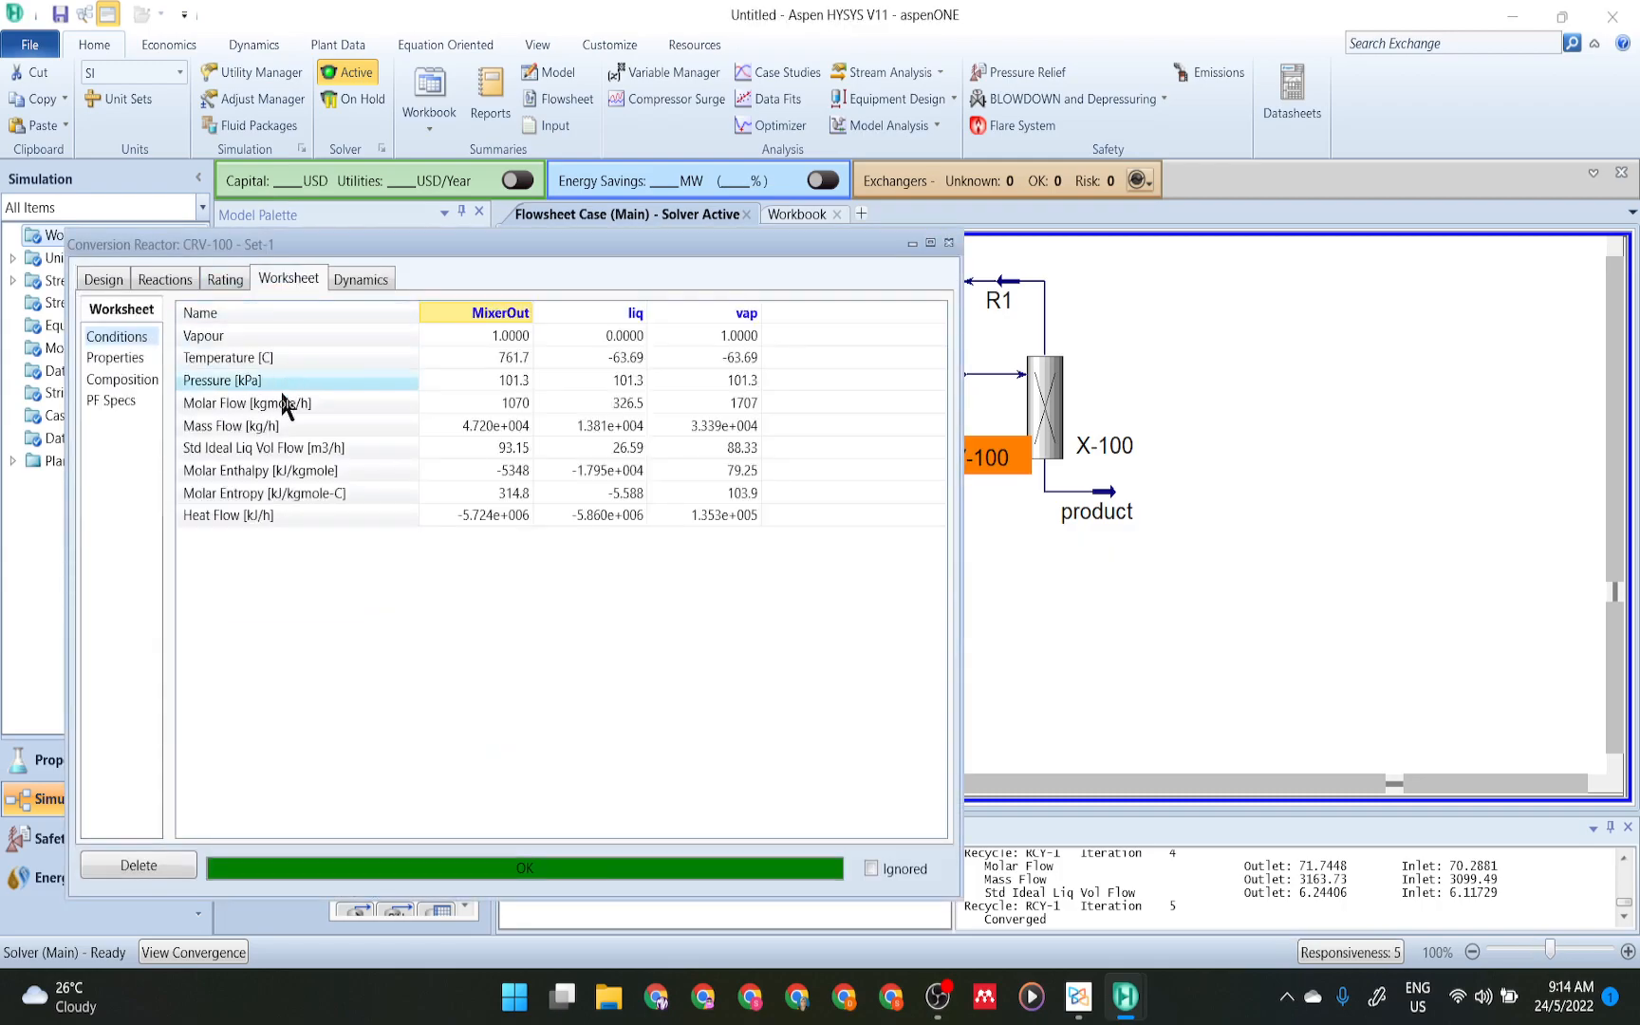
{"action": "left_click", "coordinate": [137, 379]}
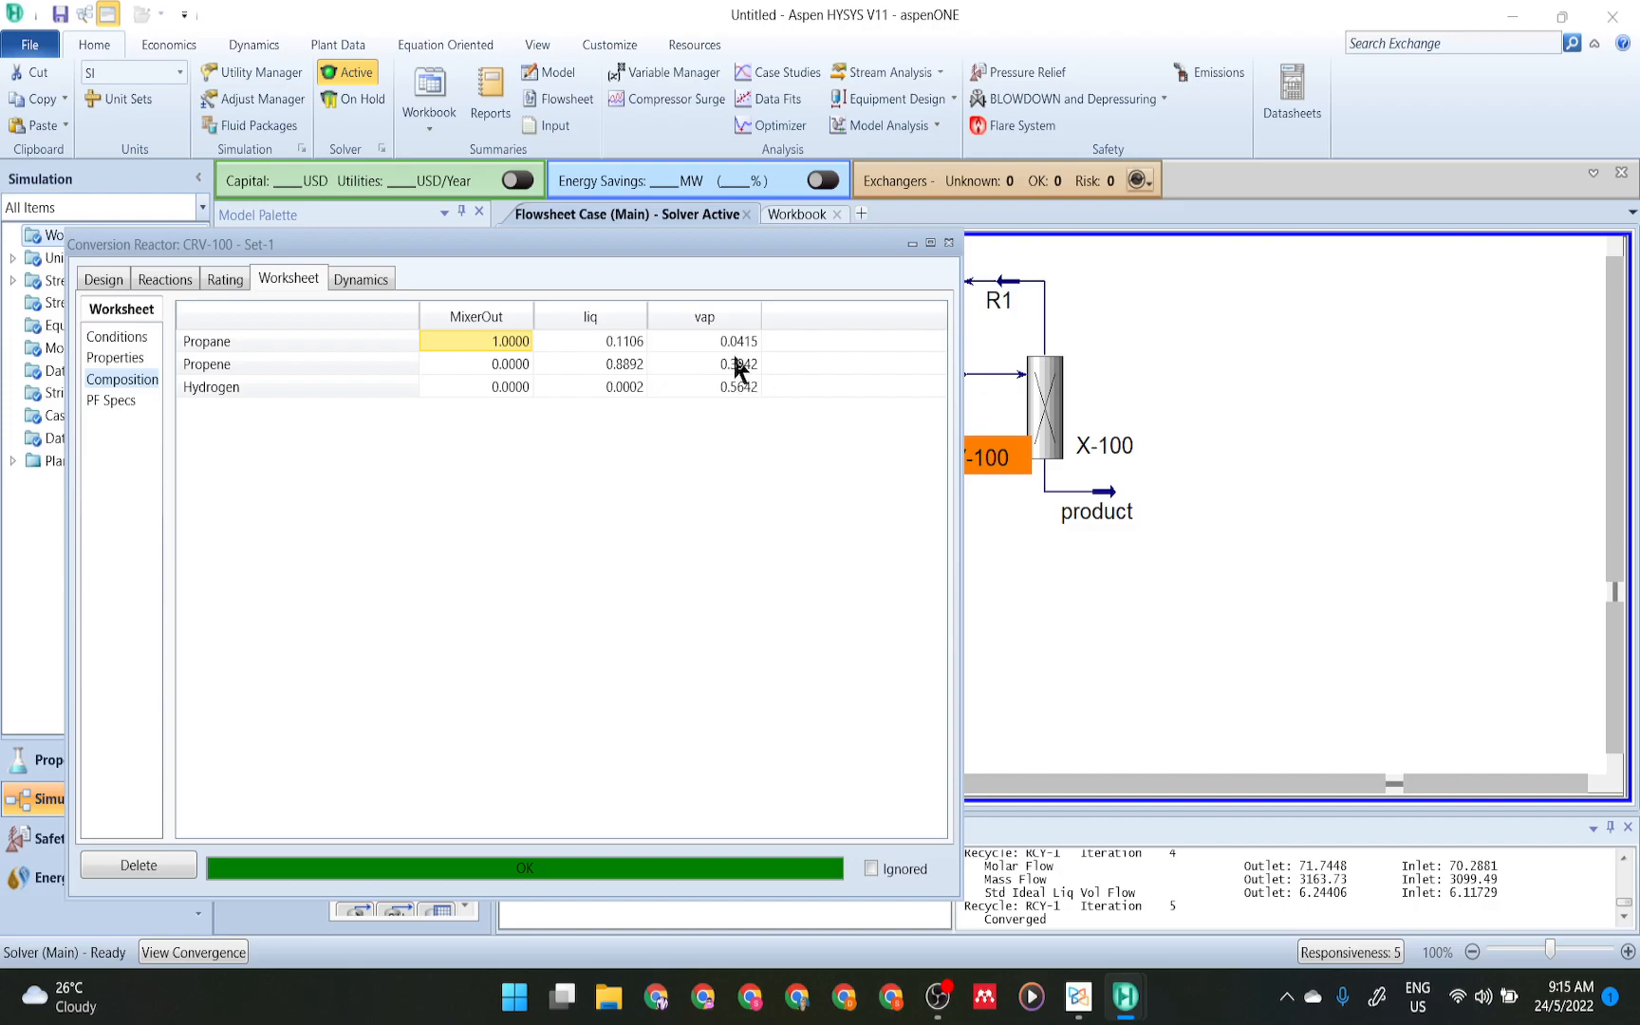
{"action": "left_click", "coordinate": [949, 243]}
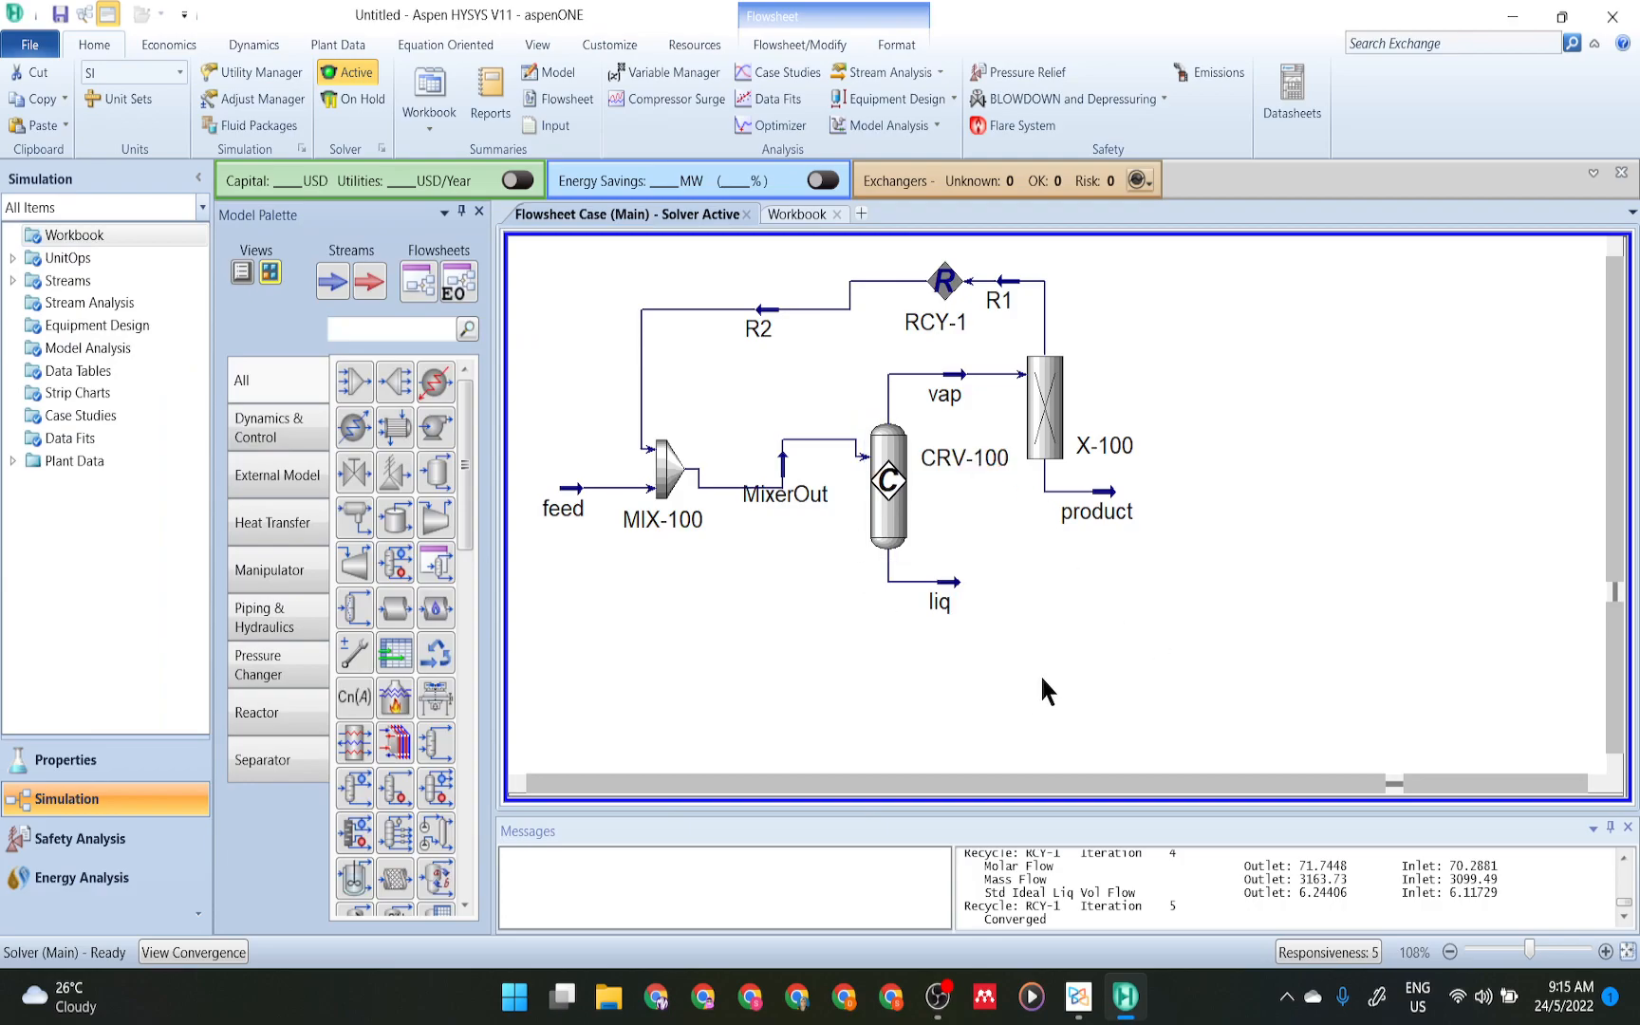
- Switch to the lab manual in Xodo, mark the end of step 3.11 with a red star and circle "energy stream" in step 3.12
{"action": "left_click", "coordinate": [1078, 997]}
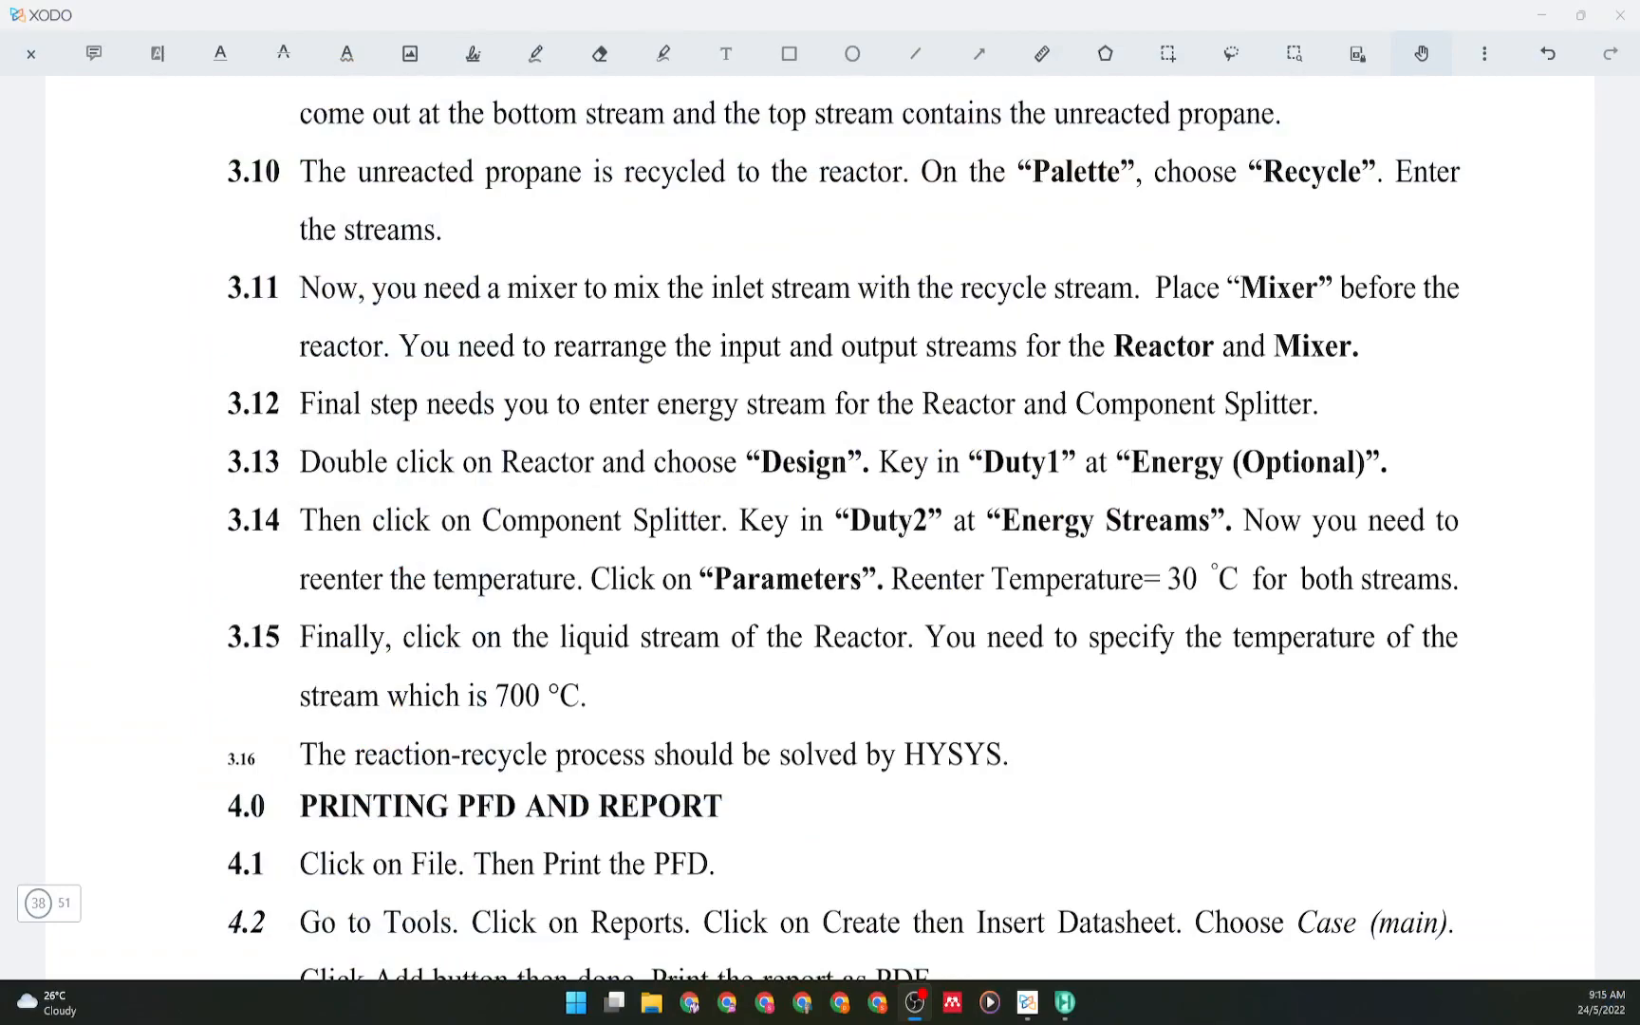
{"action": "mouse_move", "coordinate": [1363, 359]}
{"action": "left_mouse_down"}
{"action": "mouse_move", "coordinate": [1395, 338]}
{"action": "mouse_move", "coordinate": [1391, 353]}
{"action": "left_mouse_up"}
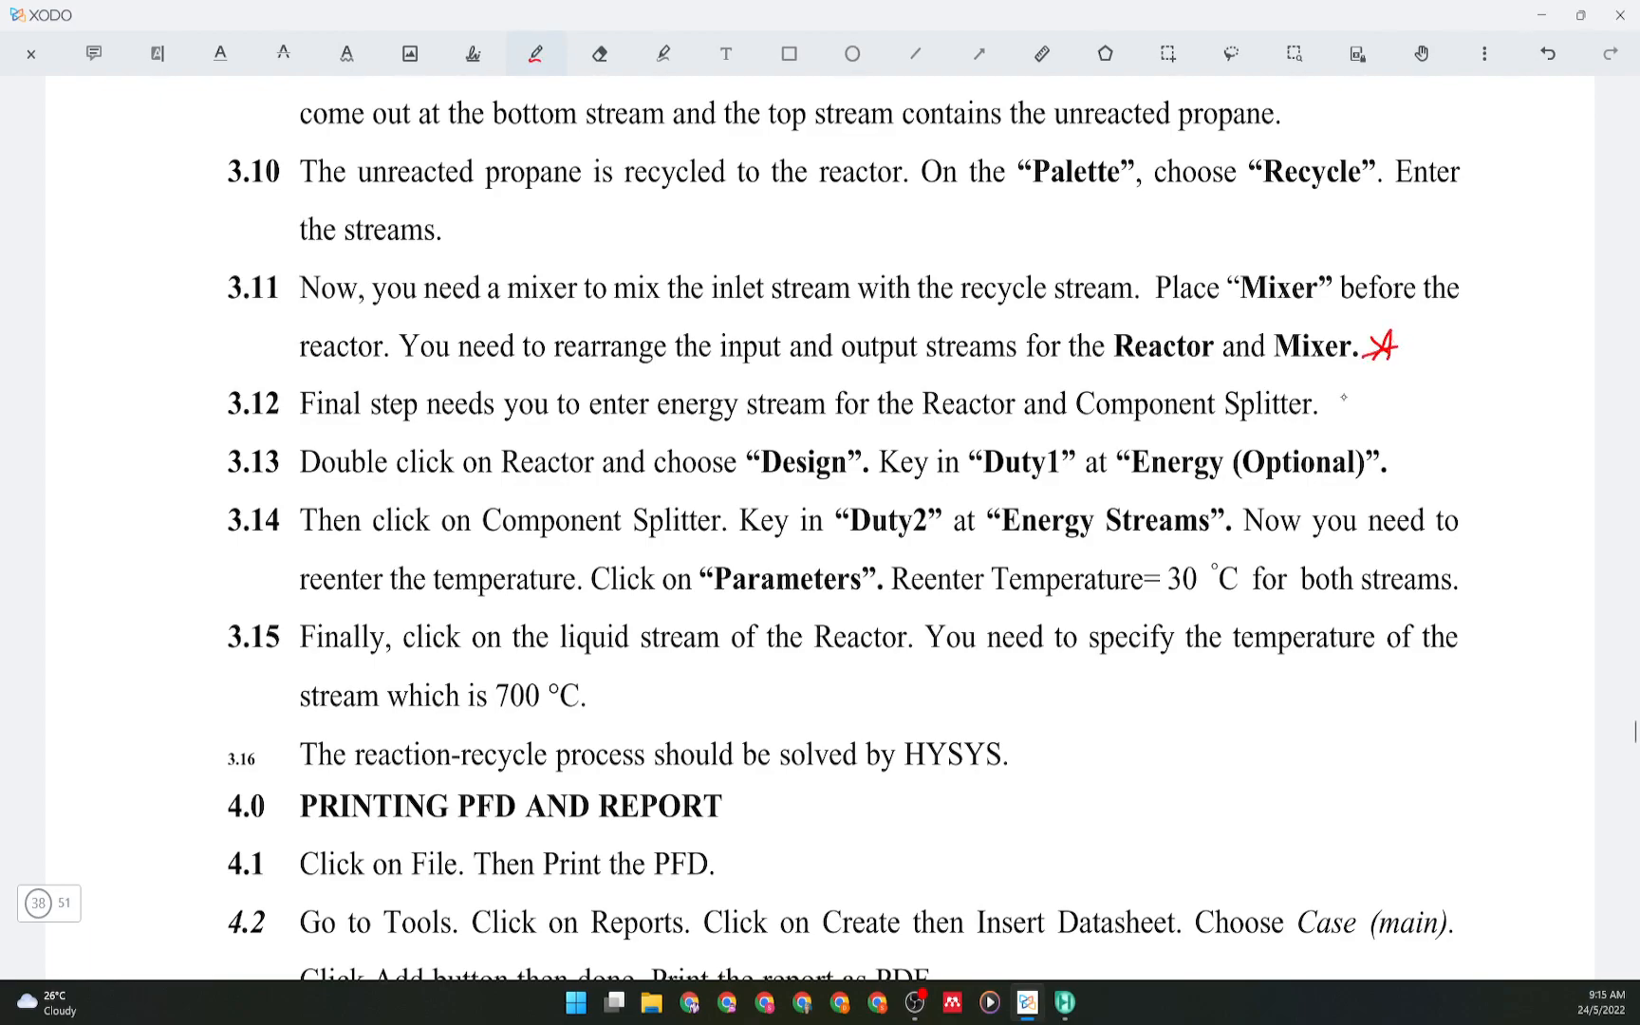
{"action": "key", "text": "Escape"}
{"action": "key", "text": "f"}
{"action": "mouse_move", "coordinate": [617, 443]}
{"action": "left_mouse_down"}
{"action": "mouse_move", "coordinate": [802, 417]}
{"action": "mouse_move", "coordinate": [649, 403]}
{"action": "mouse_move", "coordinate": [691, 427]}
{"action": "left_mouse_up"}
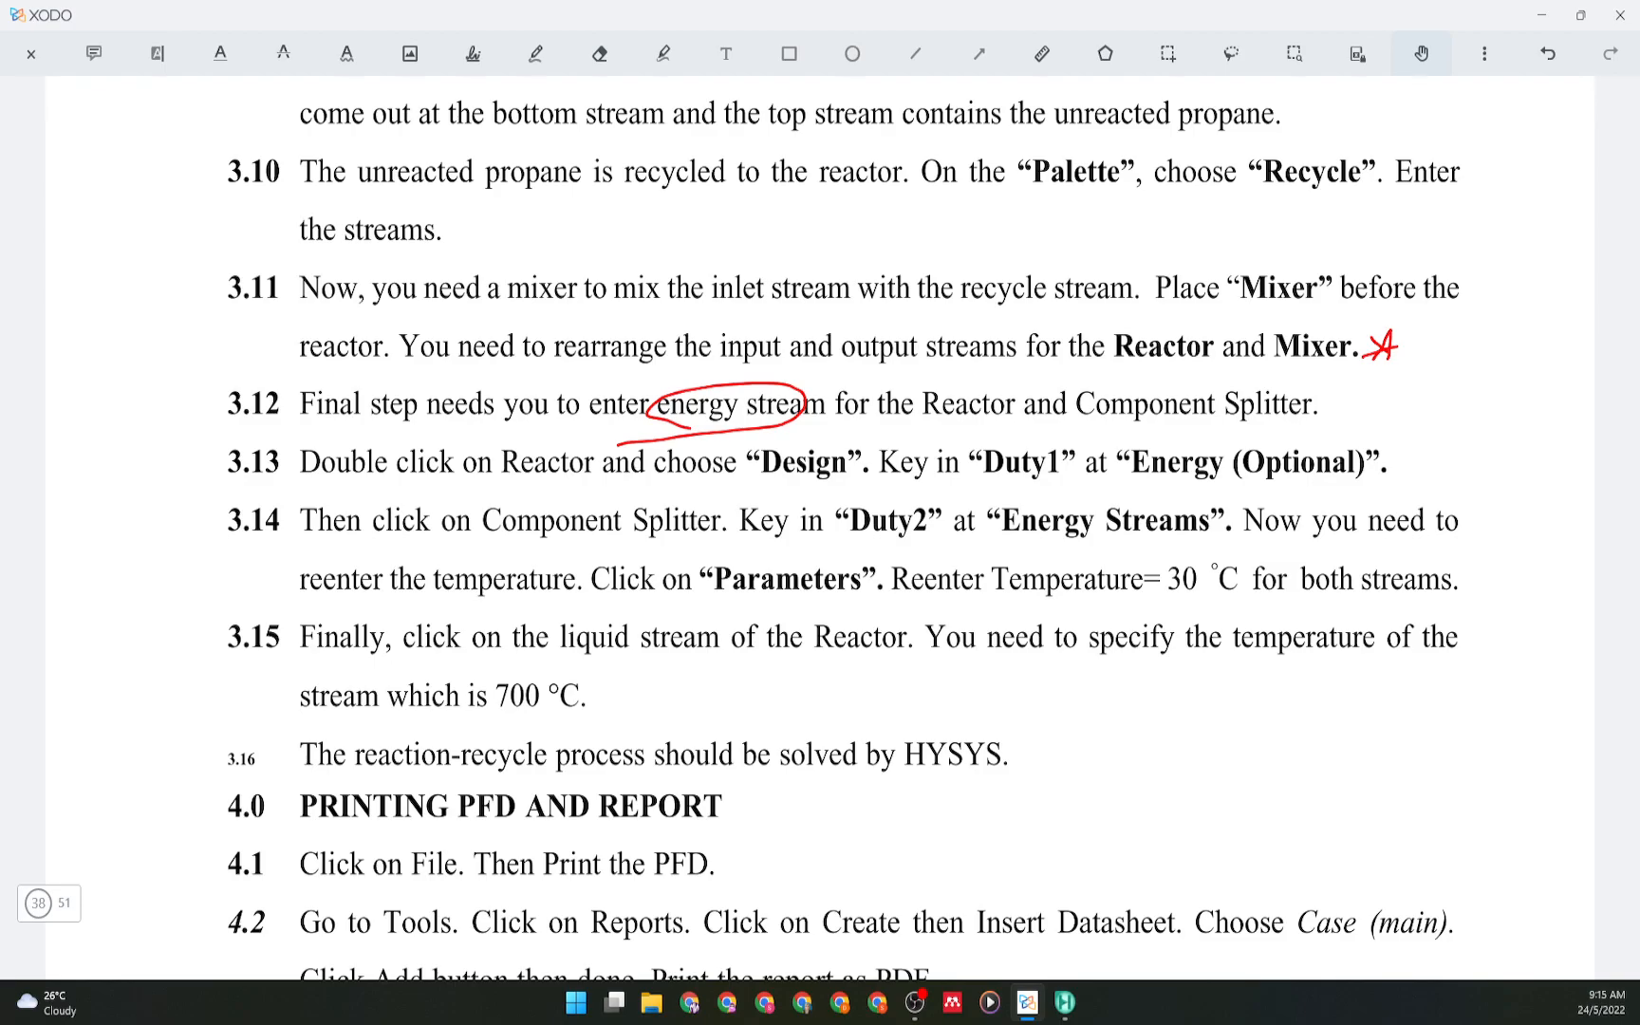
- Return to Aspen HYSYS, add an energy stream named Duty1 to conversion reactor CRV-100 and close its window
{"action": "key", "text": "alt+Tab"}
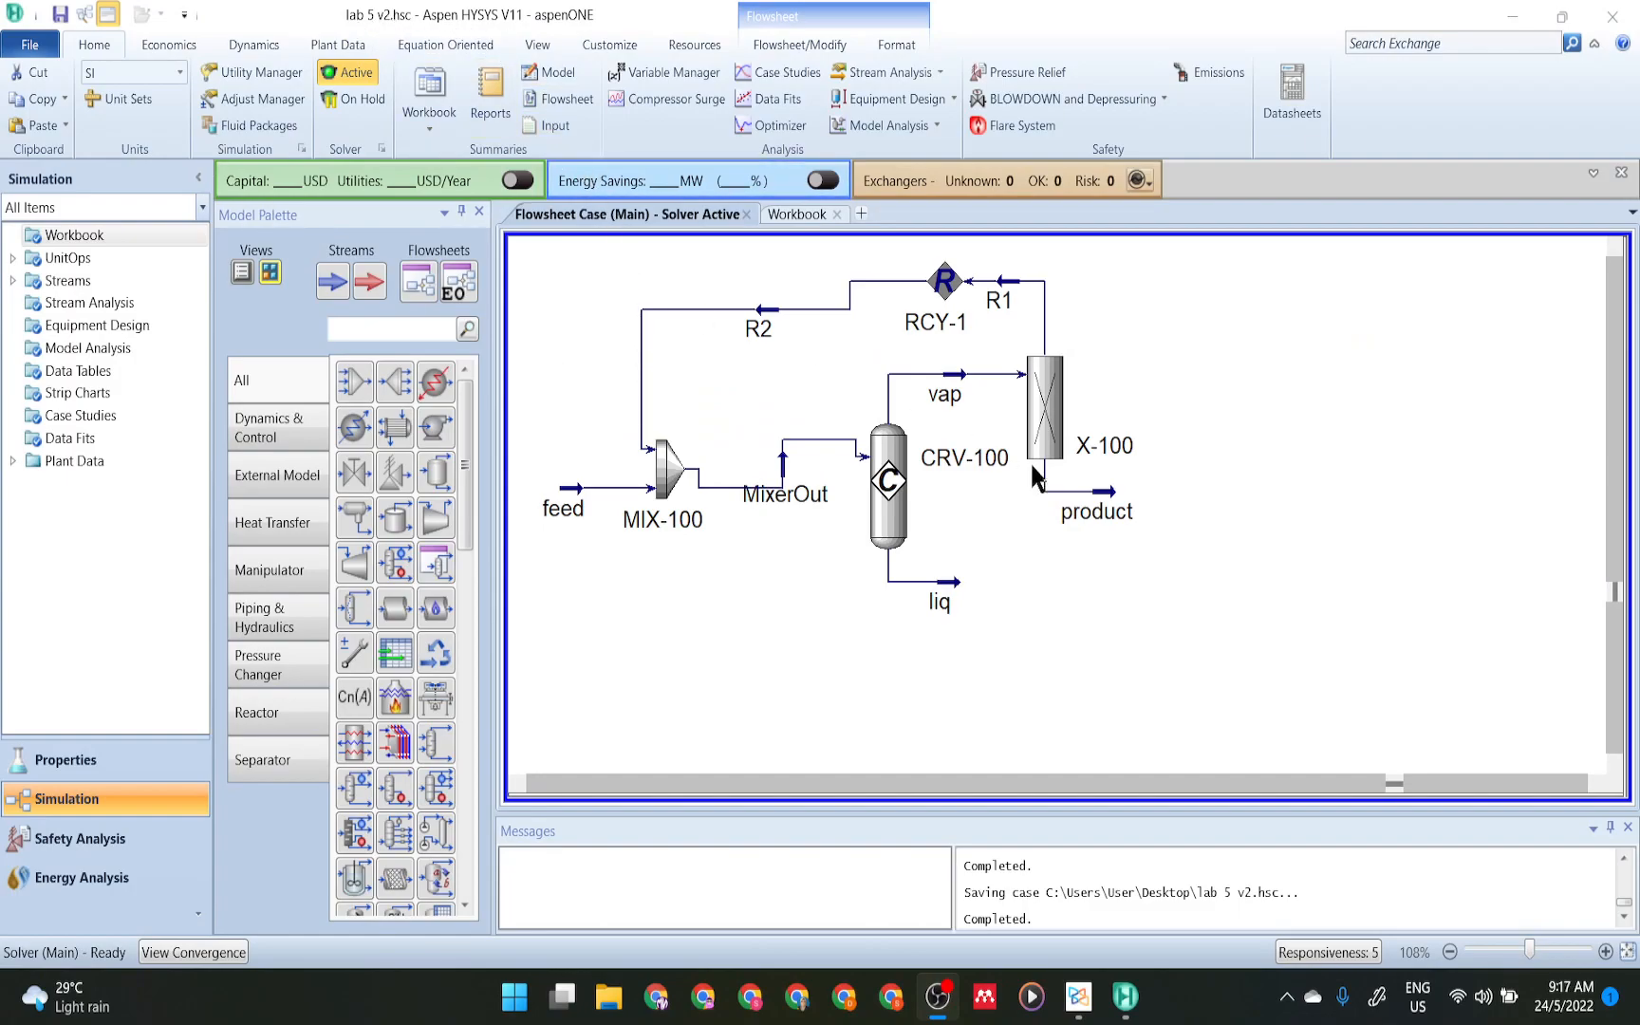
{"action": "left_click", "coordinate": [1018, 611]}
{"action": "mouse_move", "coordinate": [892, 531]}
{"action": "double_click", "coordinate": [890, 527]}
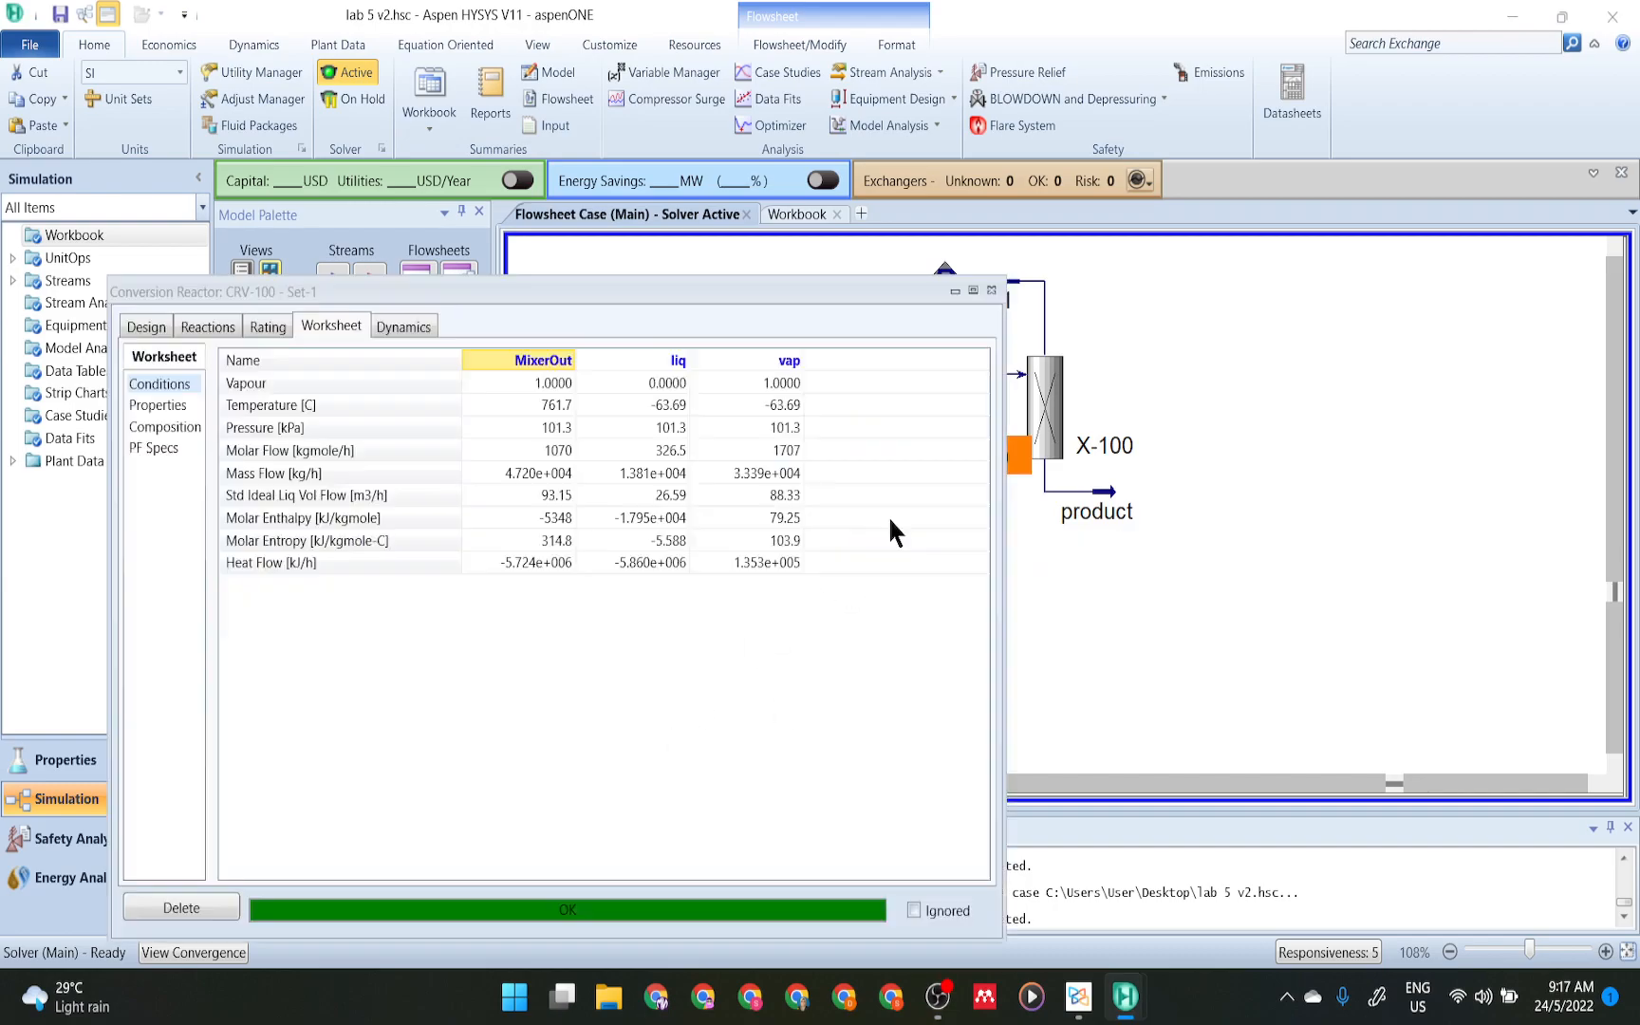
{"action": "left_click", "coordinate": [146, 328]}
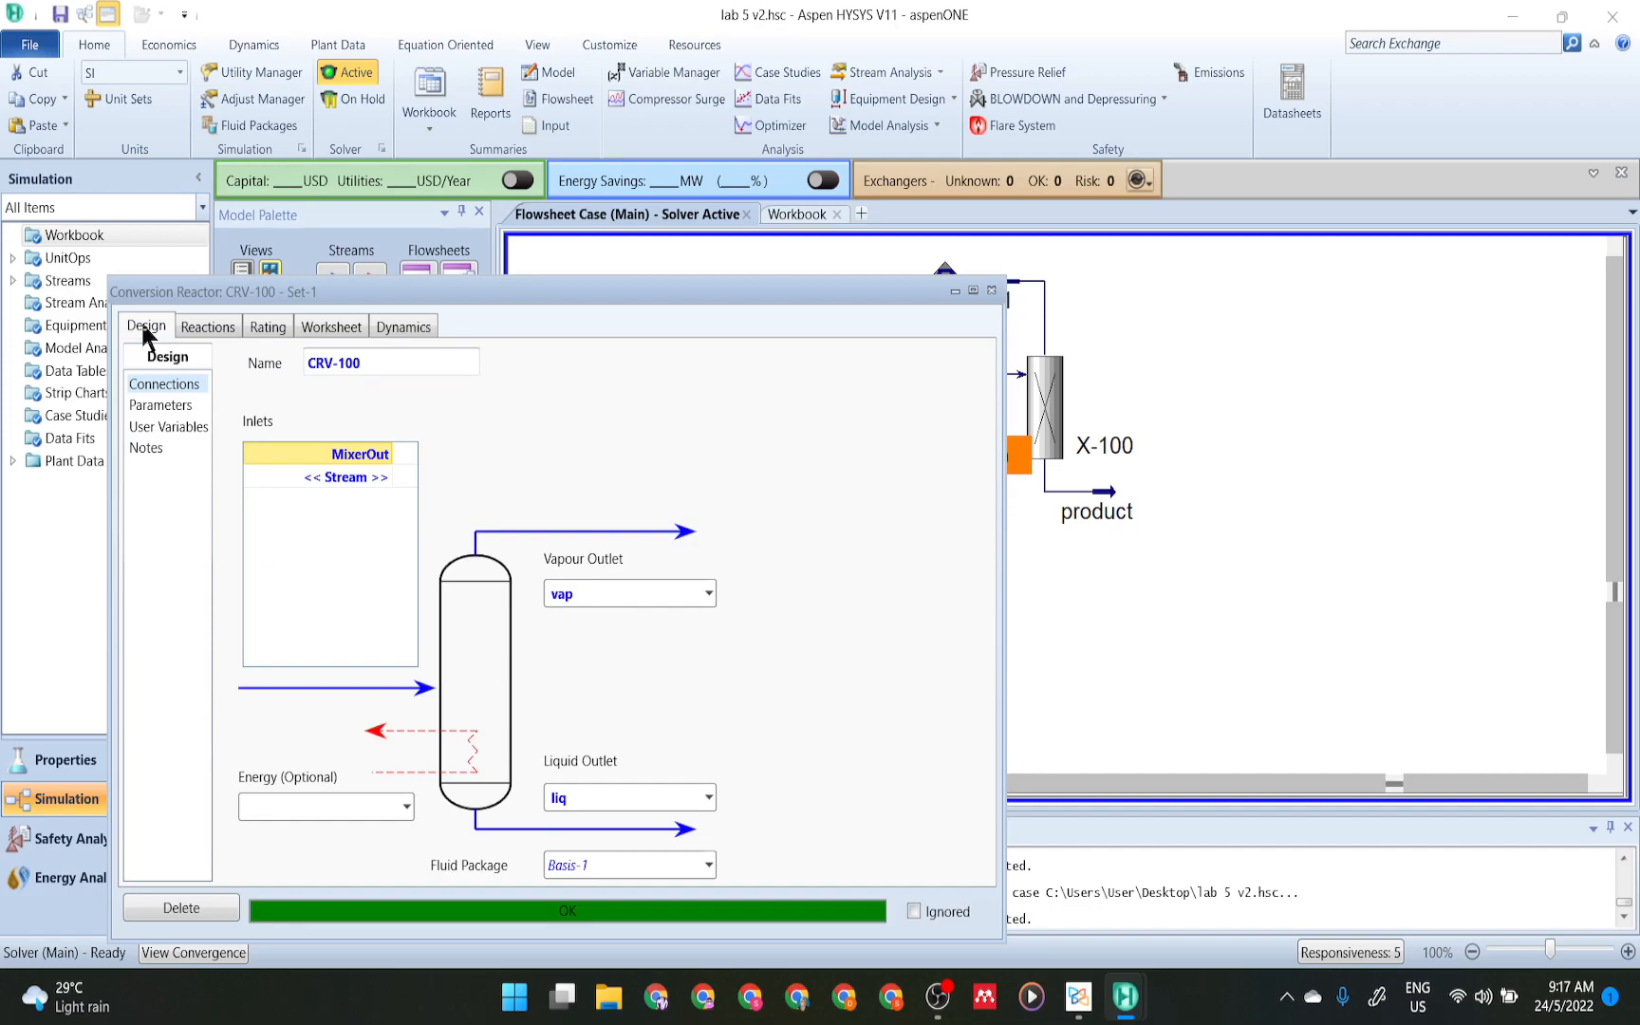
{"action": "left_click", "coordinate": [290, 807]}
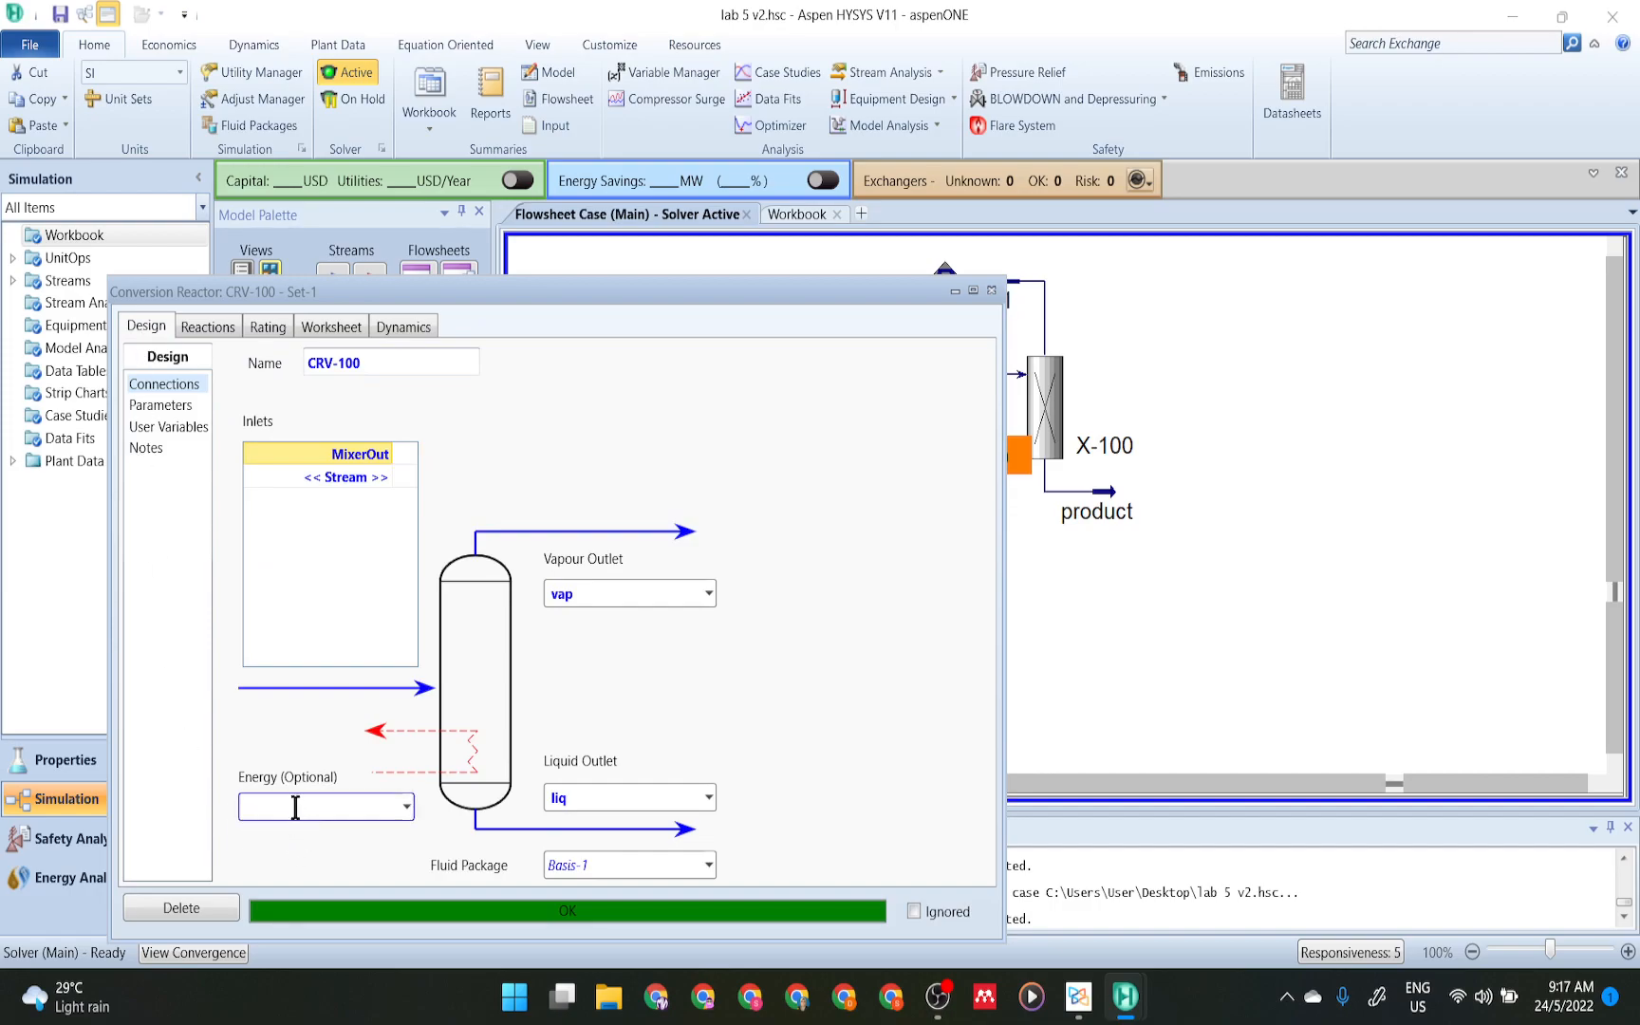
{"action": "type", "text": "Duty1"}
{"action": "key", "text": "Return"}
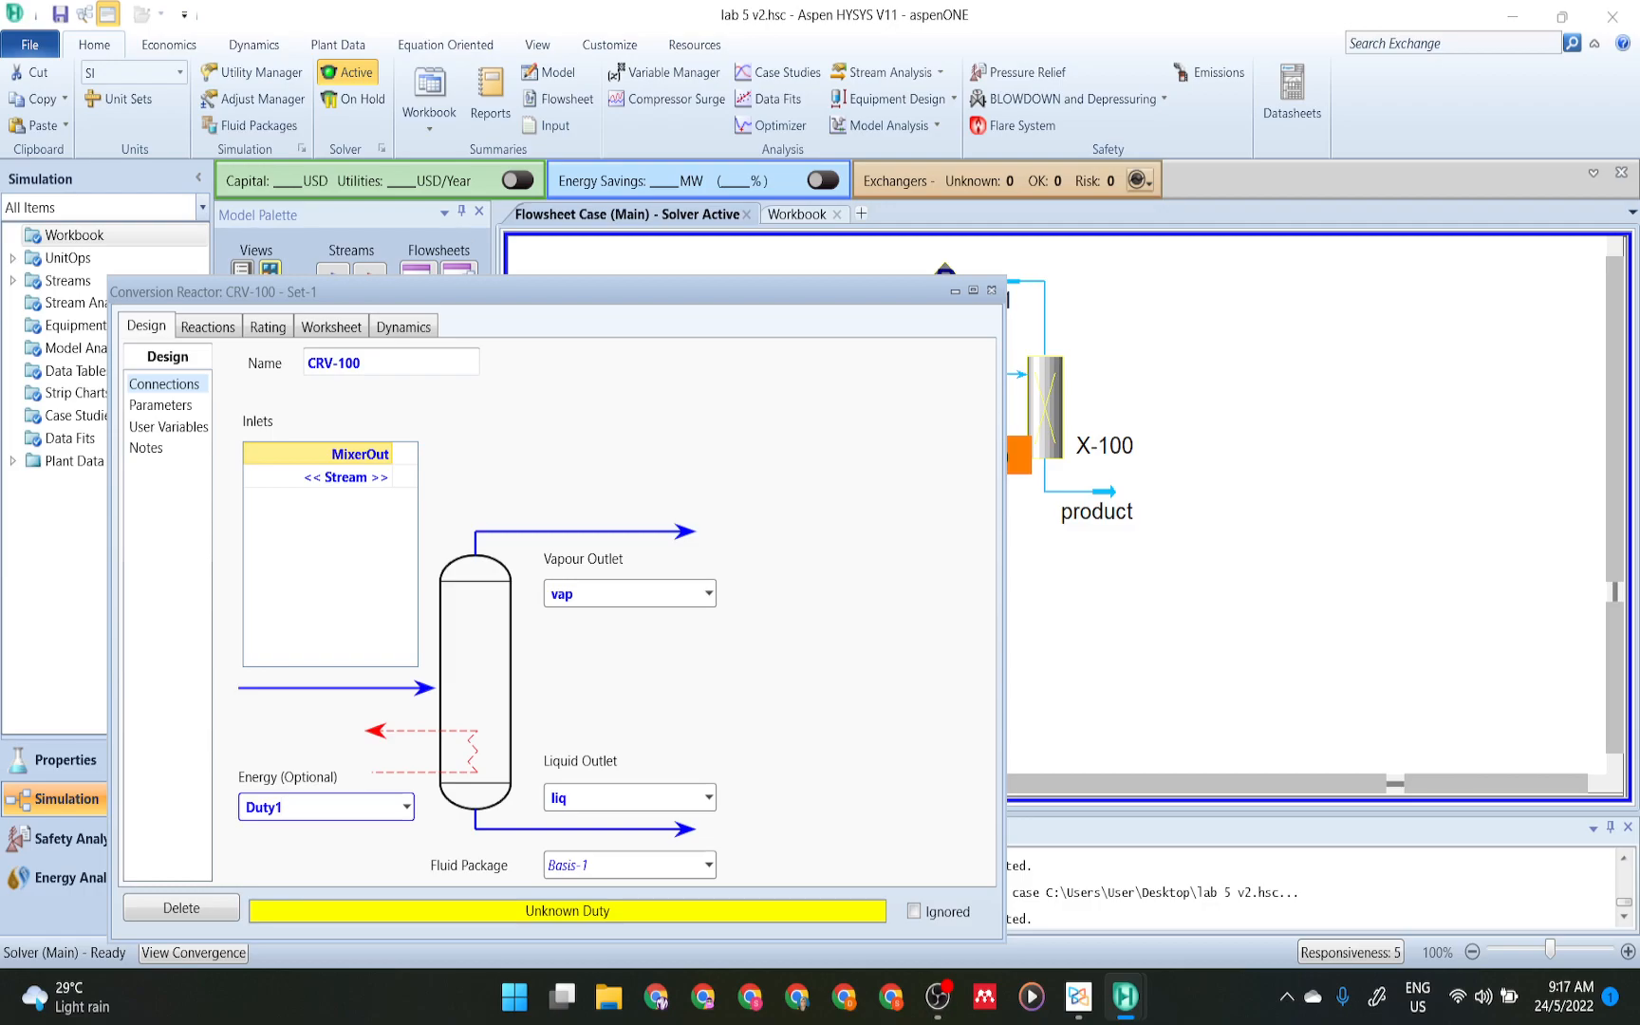
{"action": "left_click", "coordinate": [992, 290]}
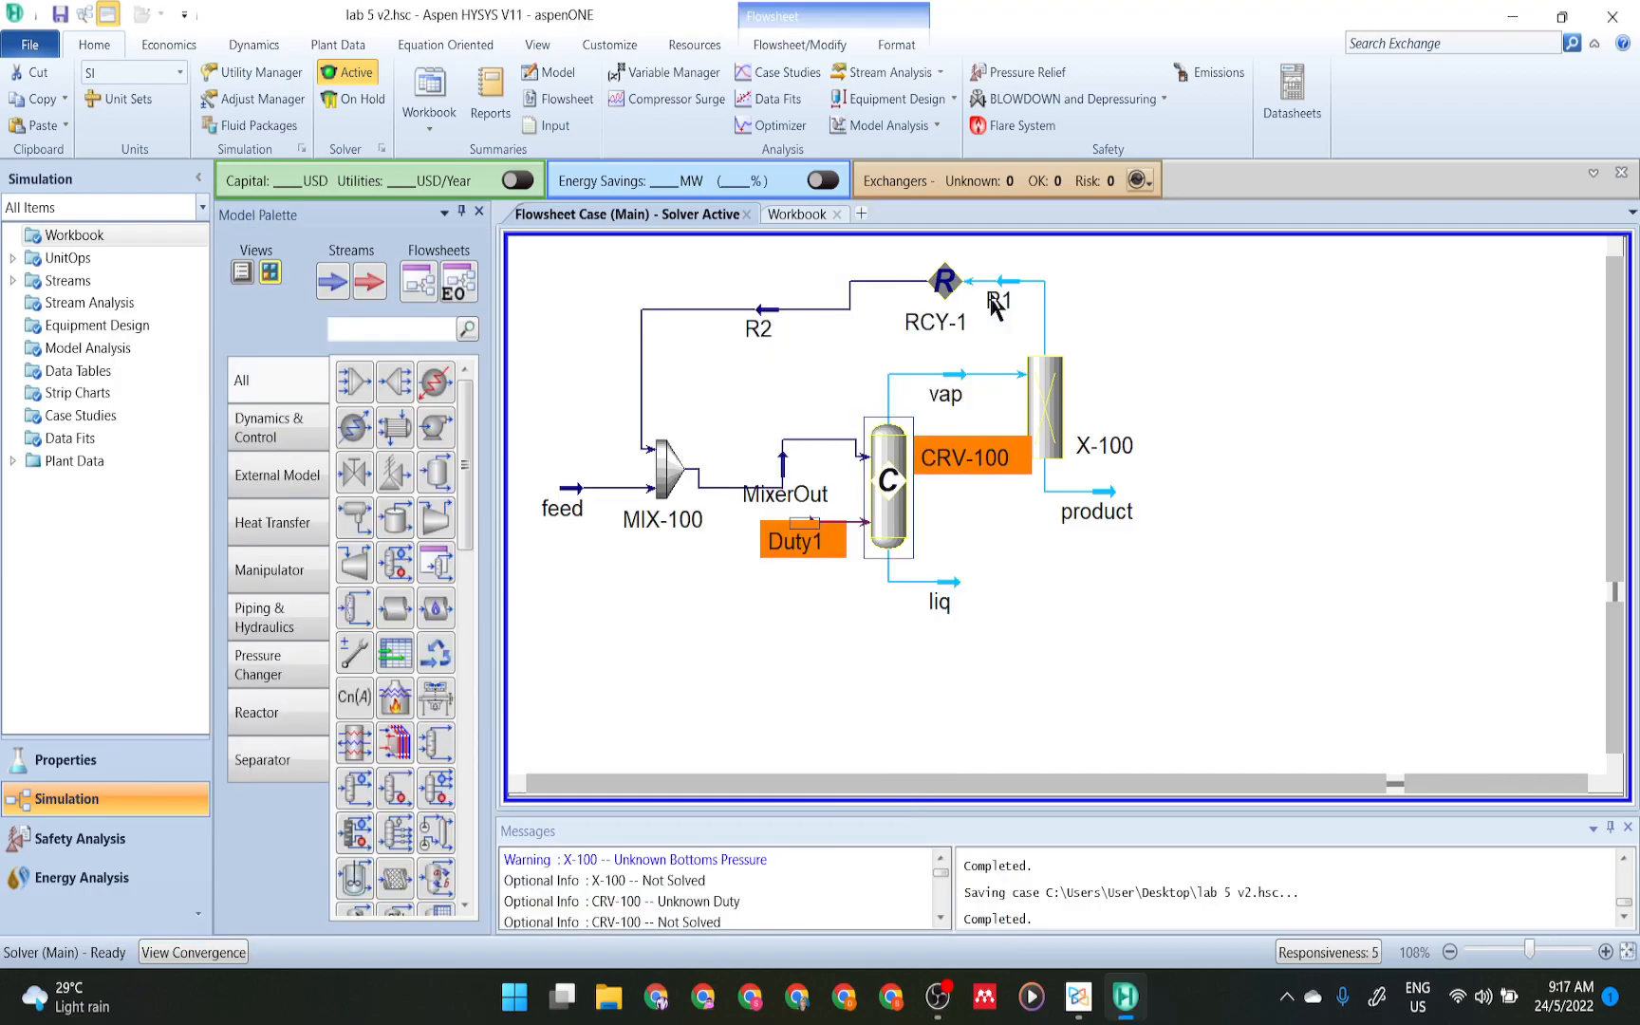
{"action": "left_click", "coordinate": [1050, 589]}
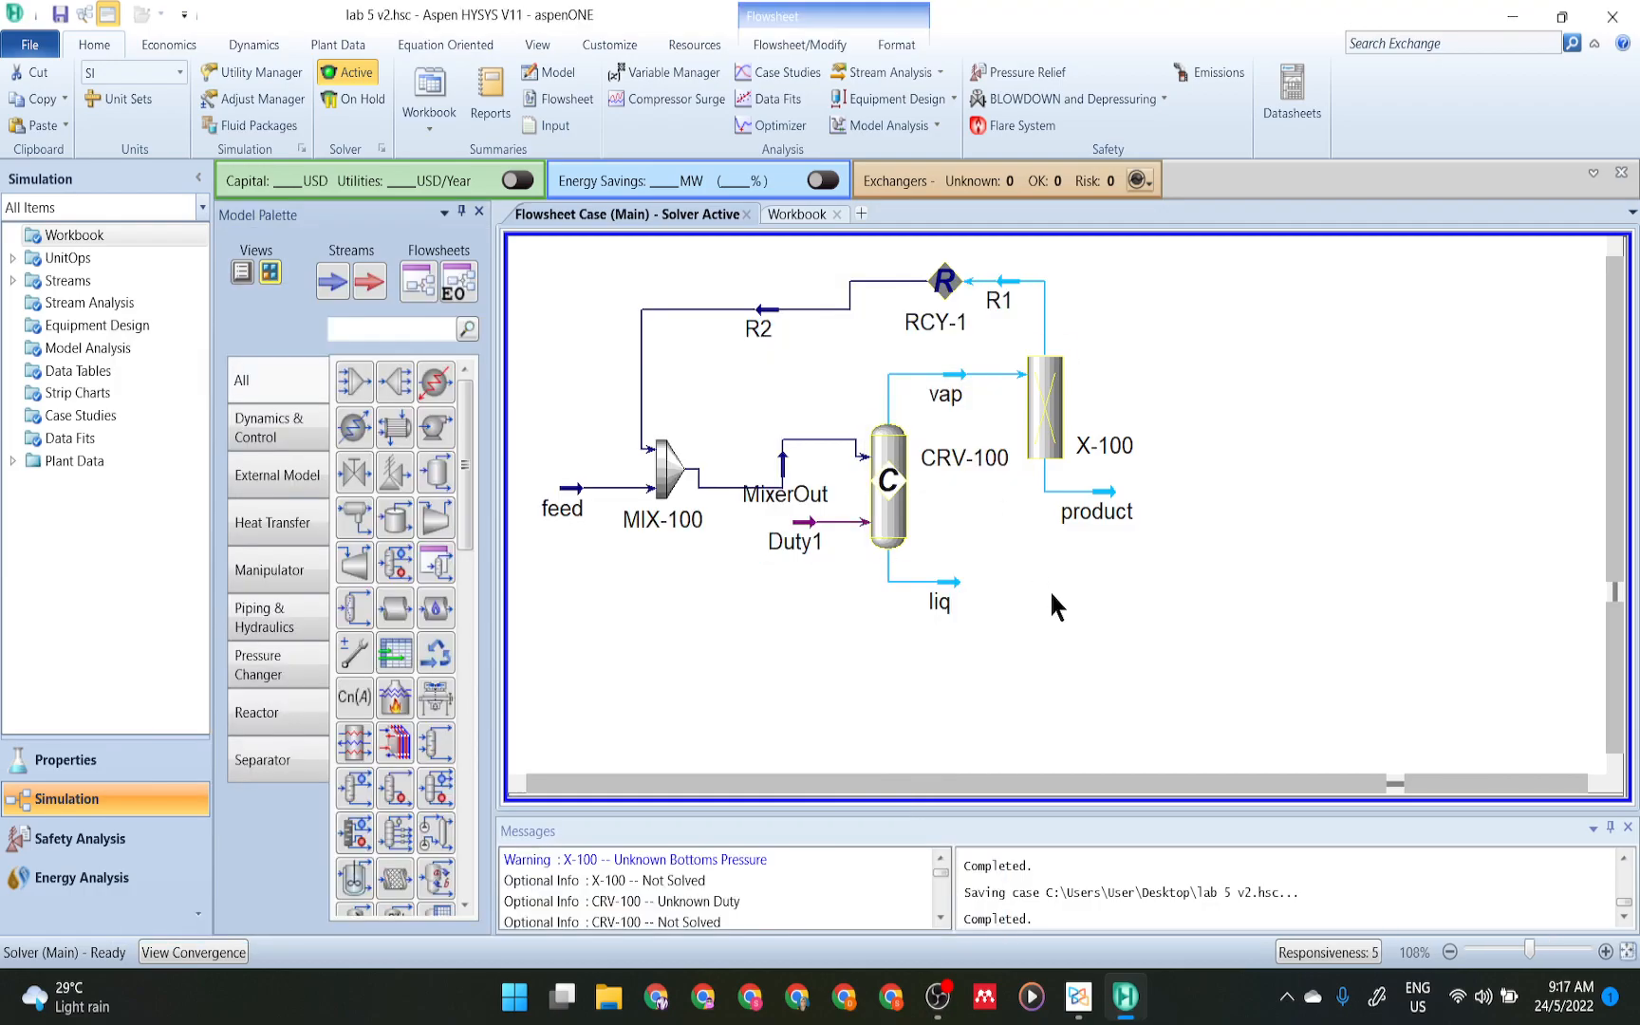
- Add an energy stream named Duty2 to component splitter X-100 and close its window
{"action": "double_click", "coordinate": [1050, 424]}
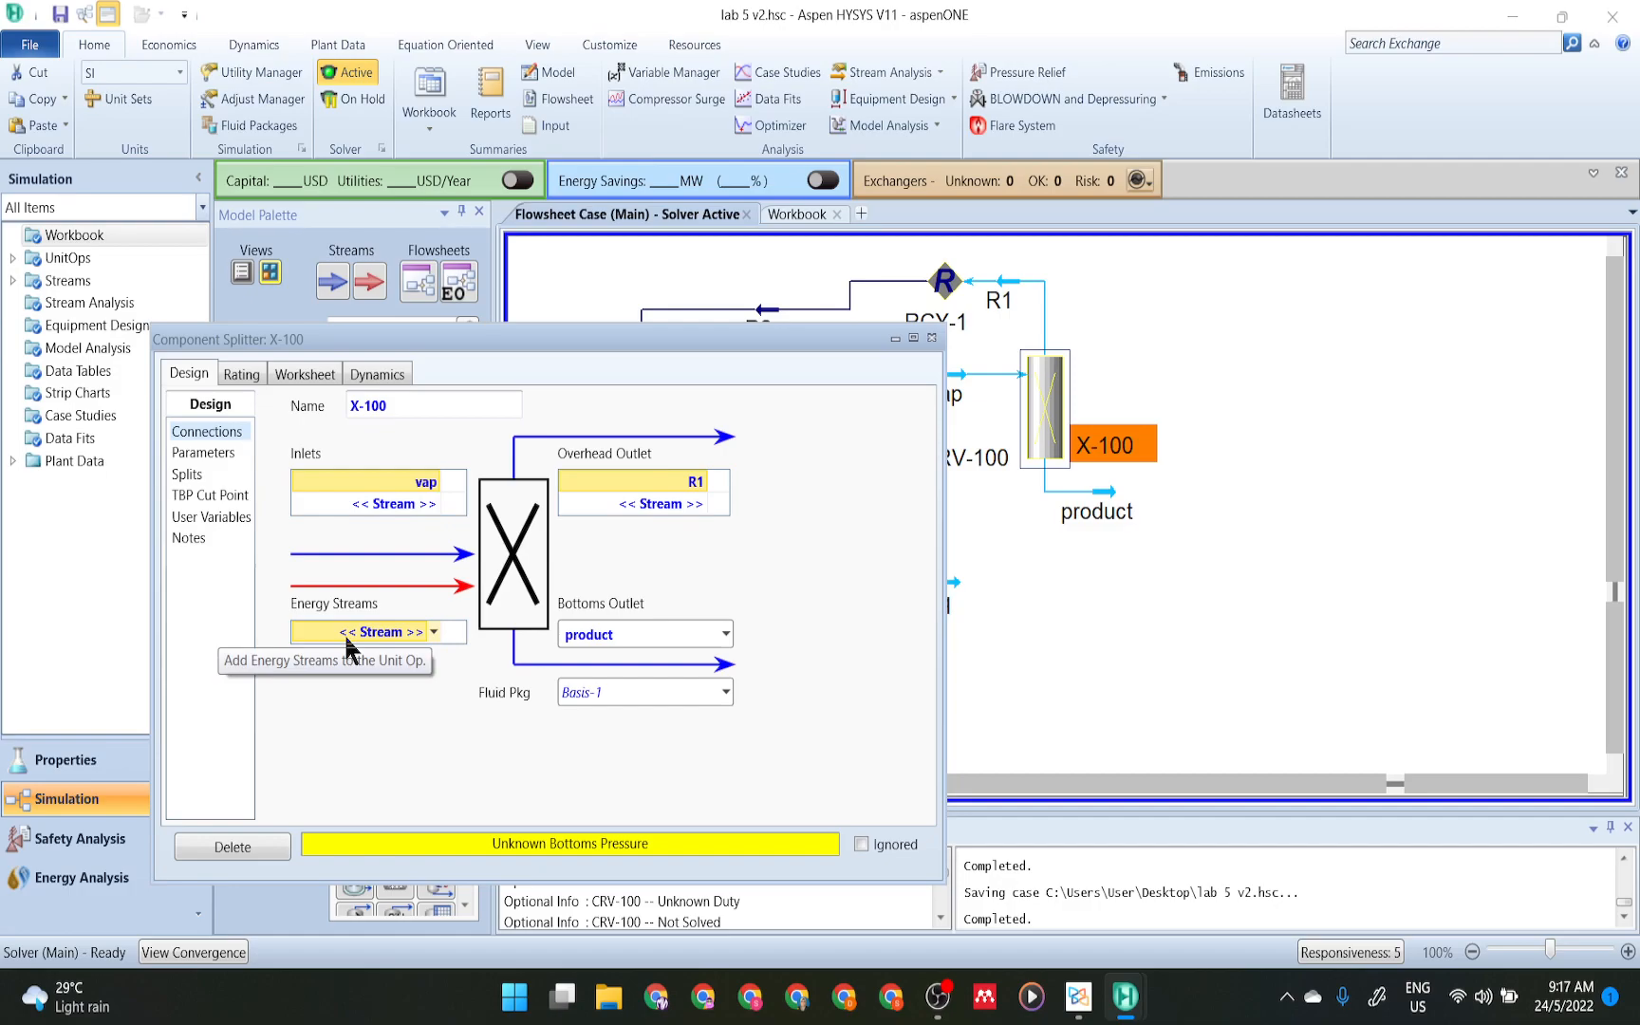
{"action": "type", "text": "Duty2"}
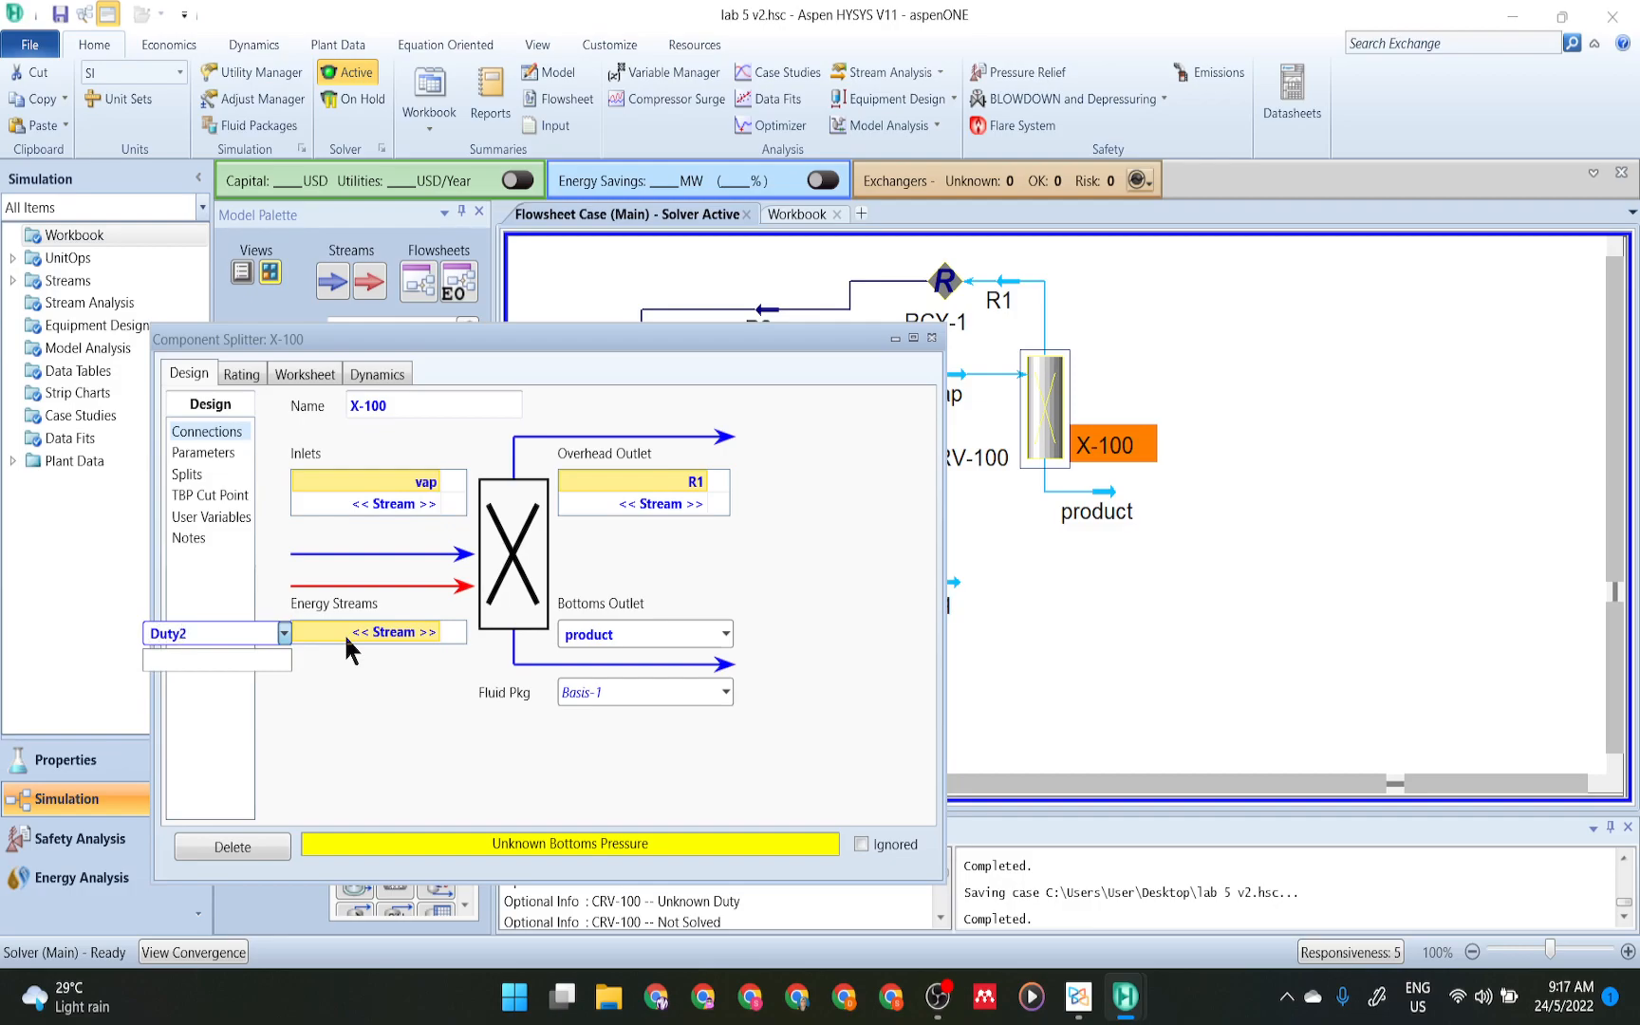
{"action": "key", "text": "Return"}
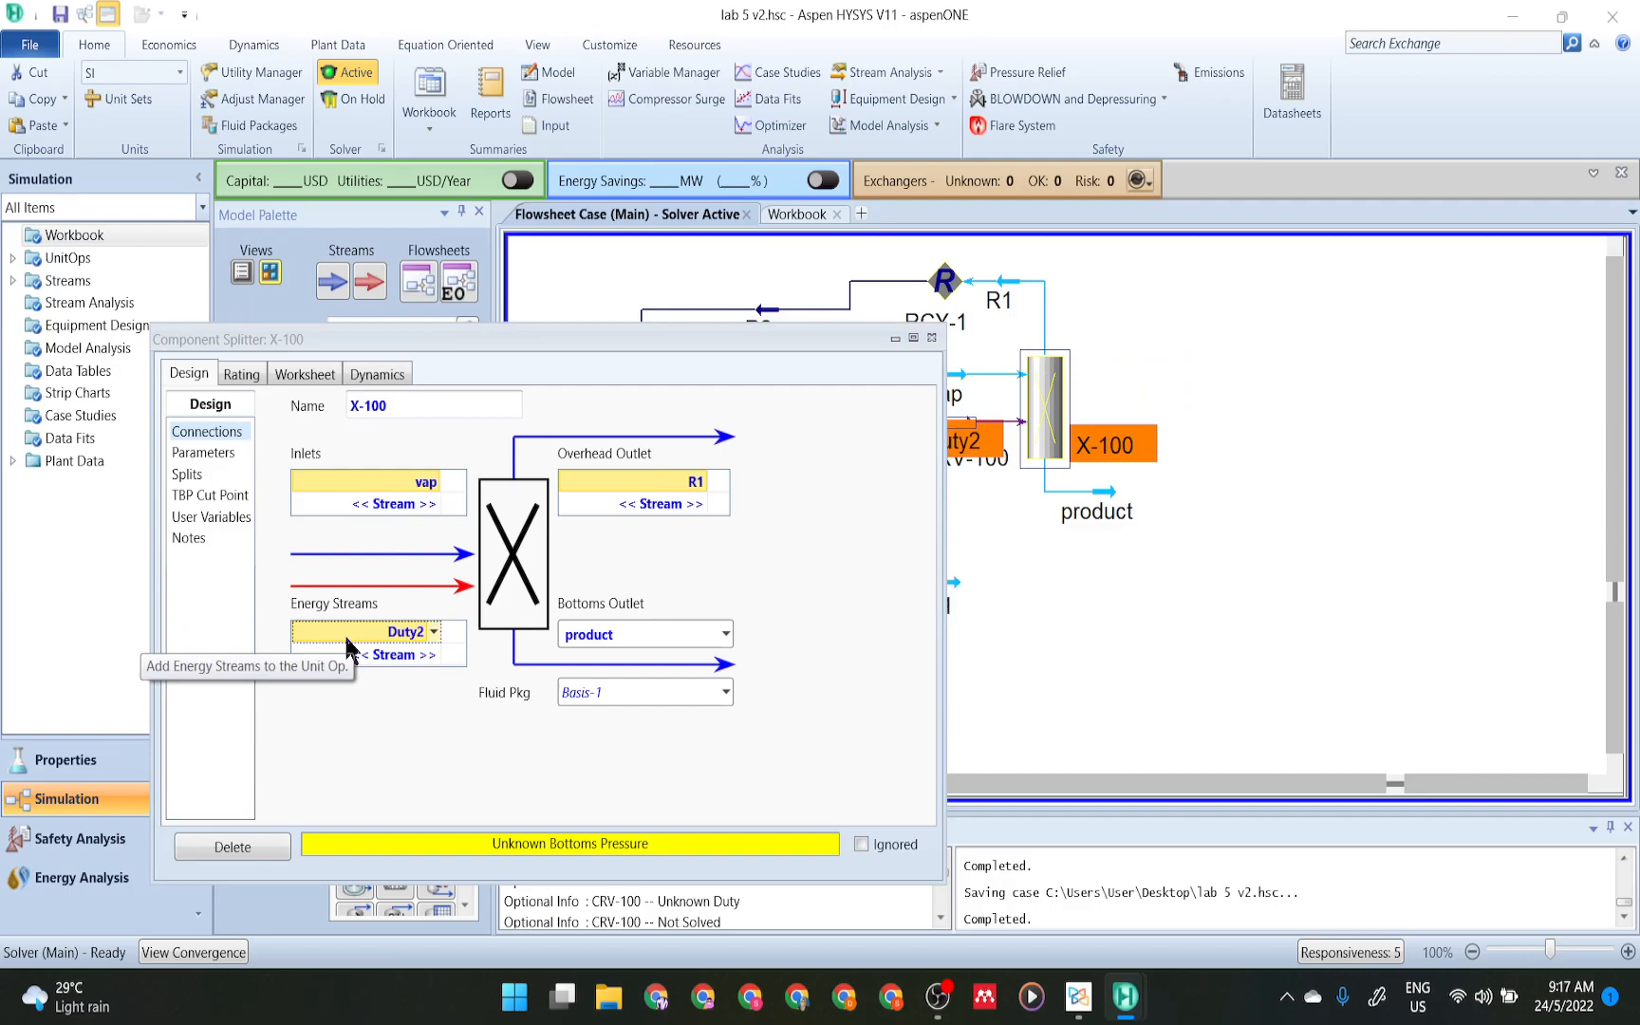
{"action": "left_click", "coordinate": [931, 337]}
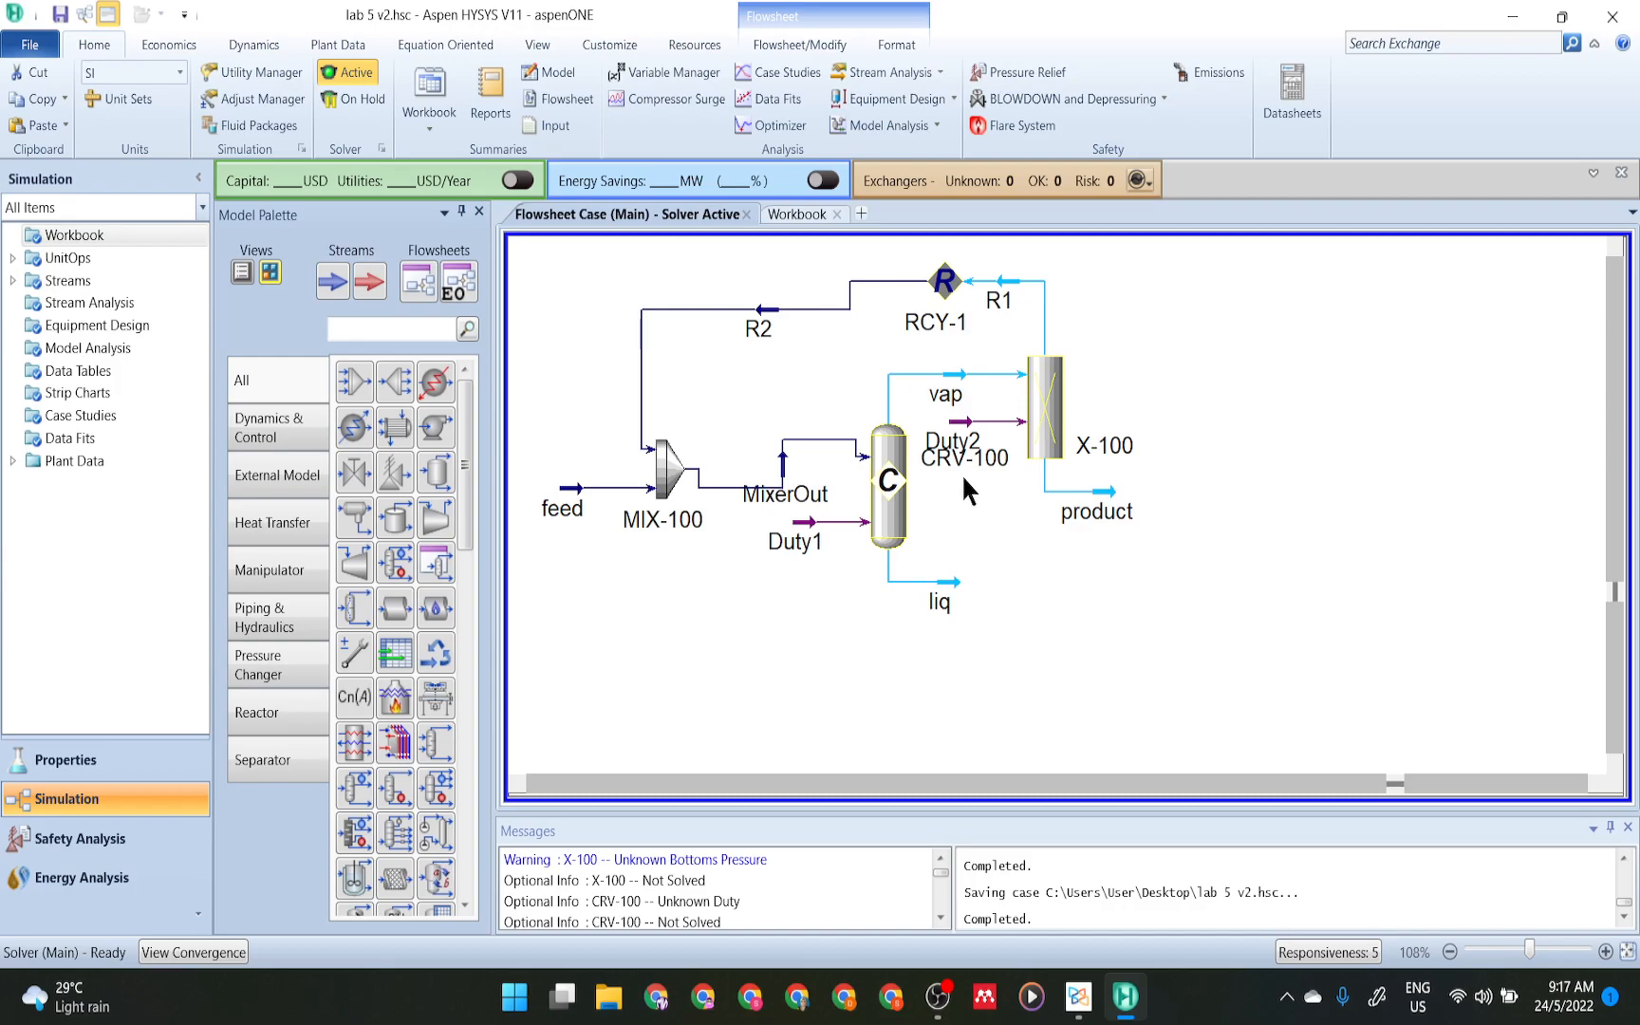
- Set the product stream's pressure to 1 atm in the parameters of component splitter X-100
{"action": "double_click", "coordinate": [1049, 413]}
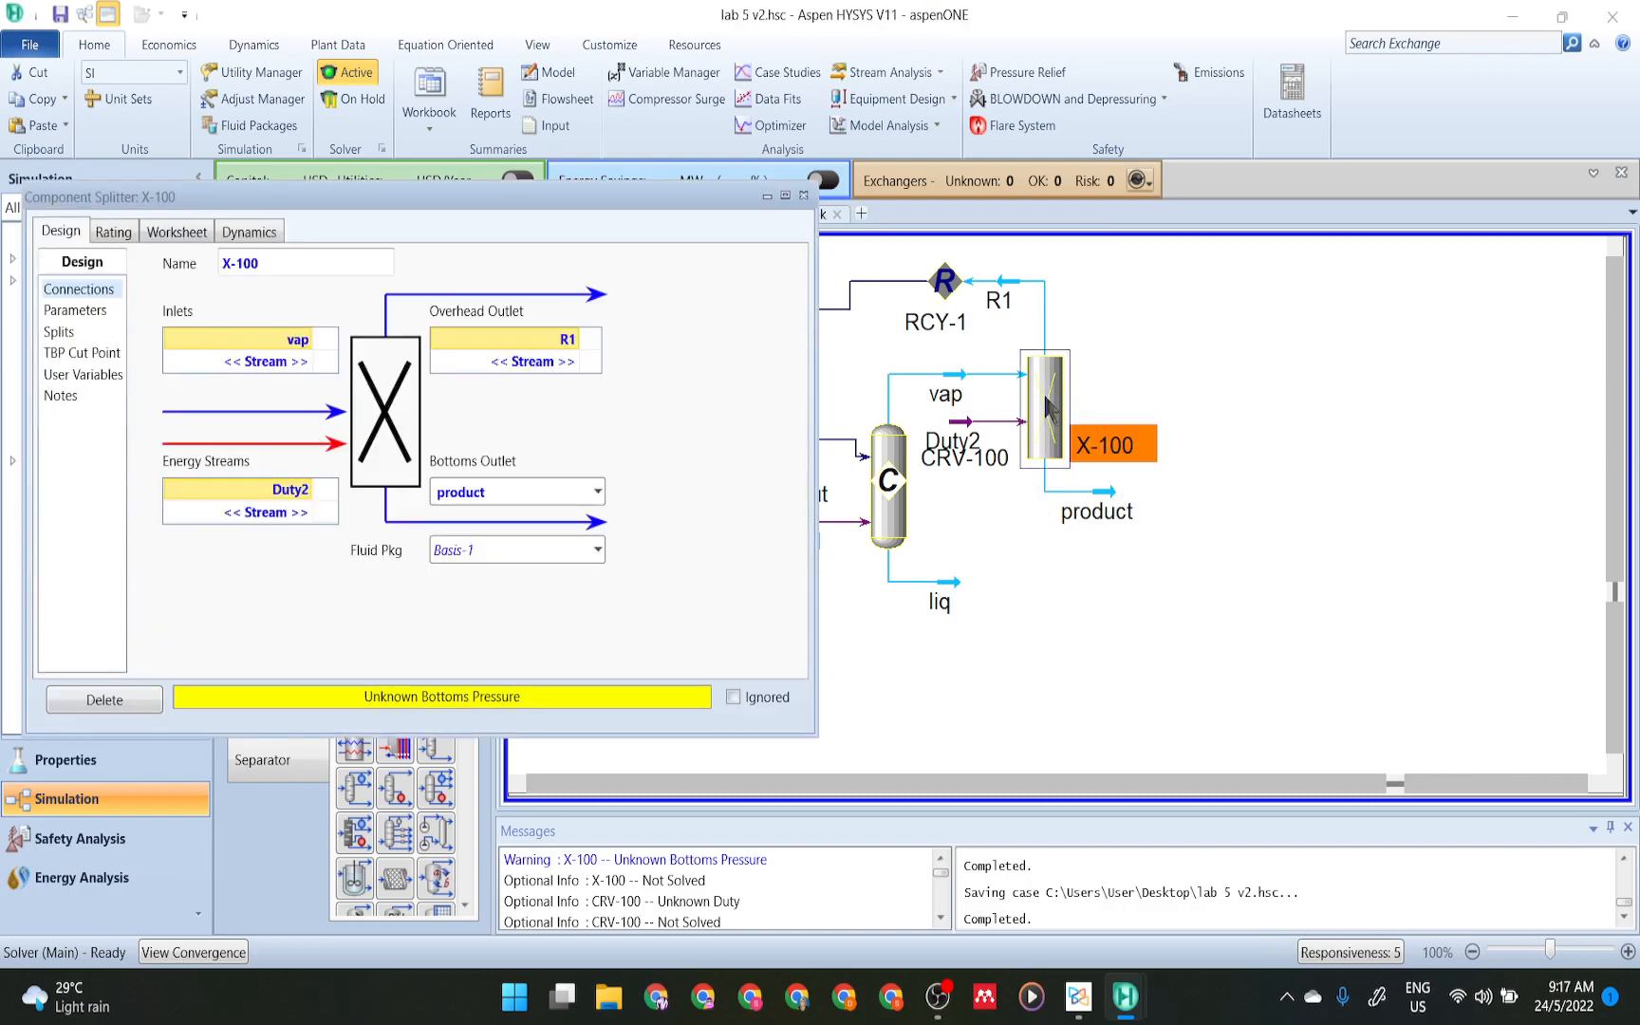
{"action": "left_click", "coordinate": [80, 311]}
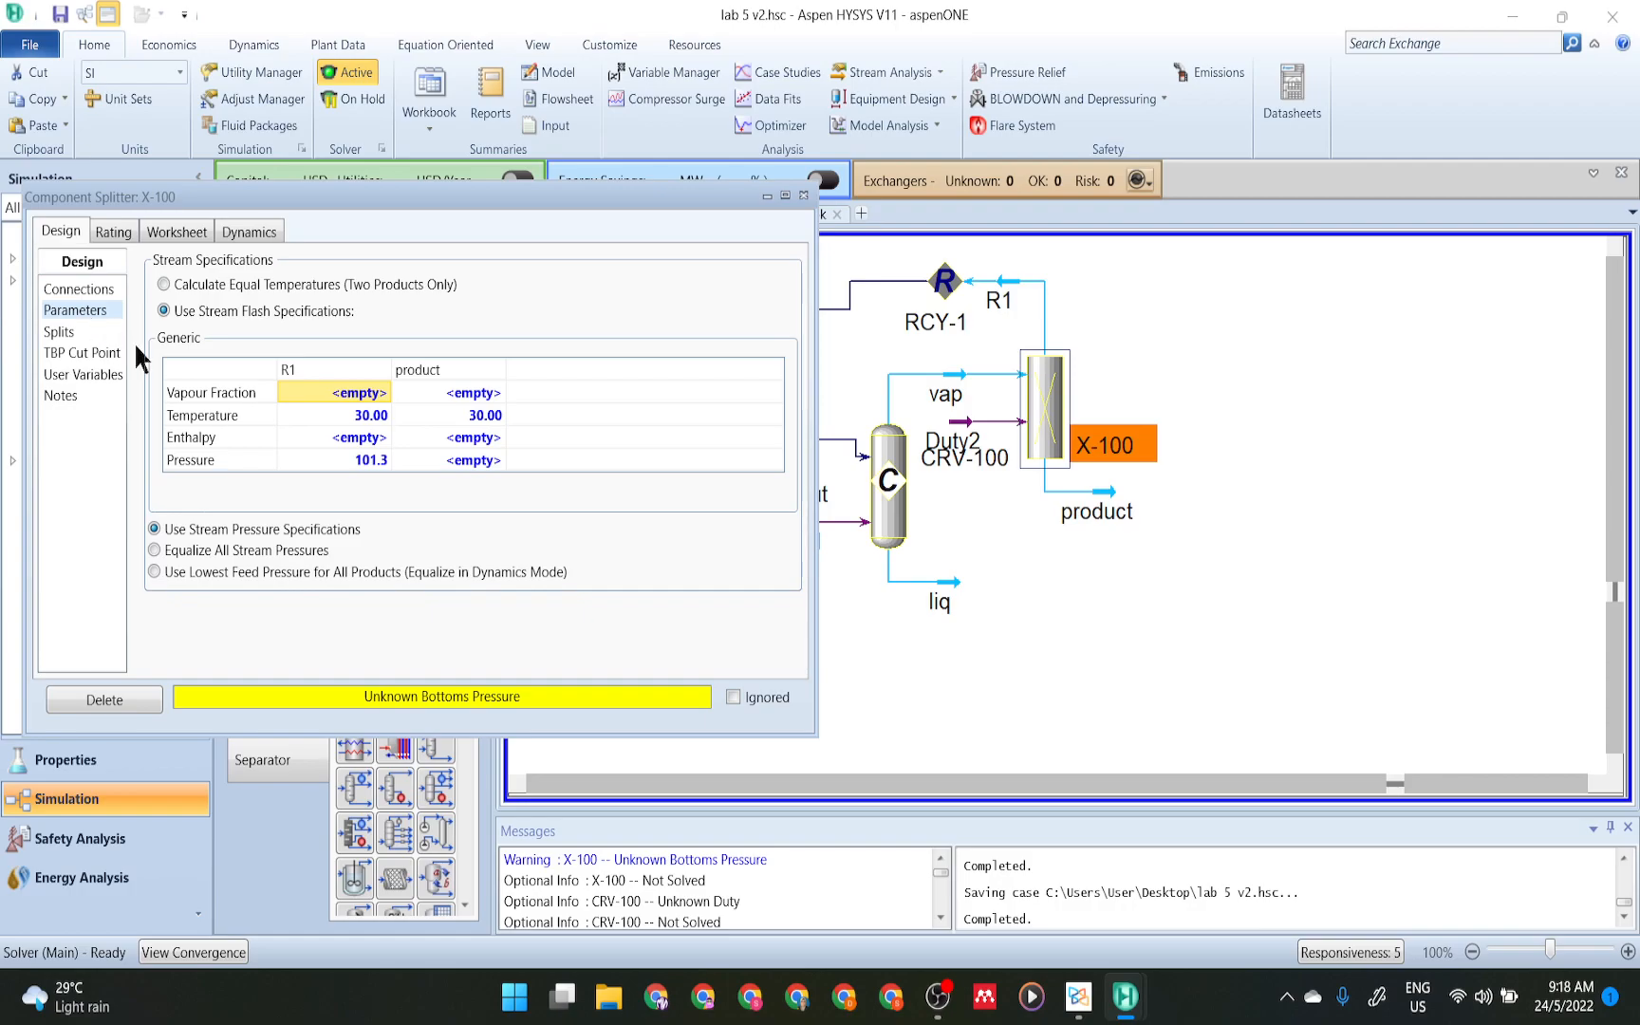
{"action": "left_click", "coordinate": [478, 460]}
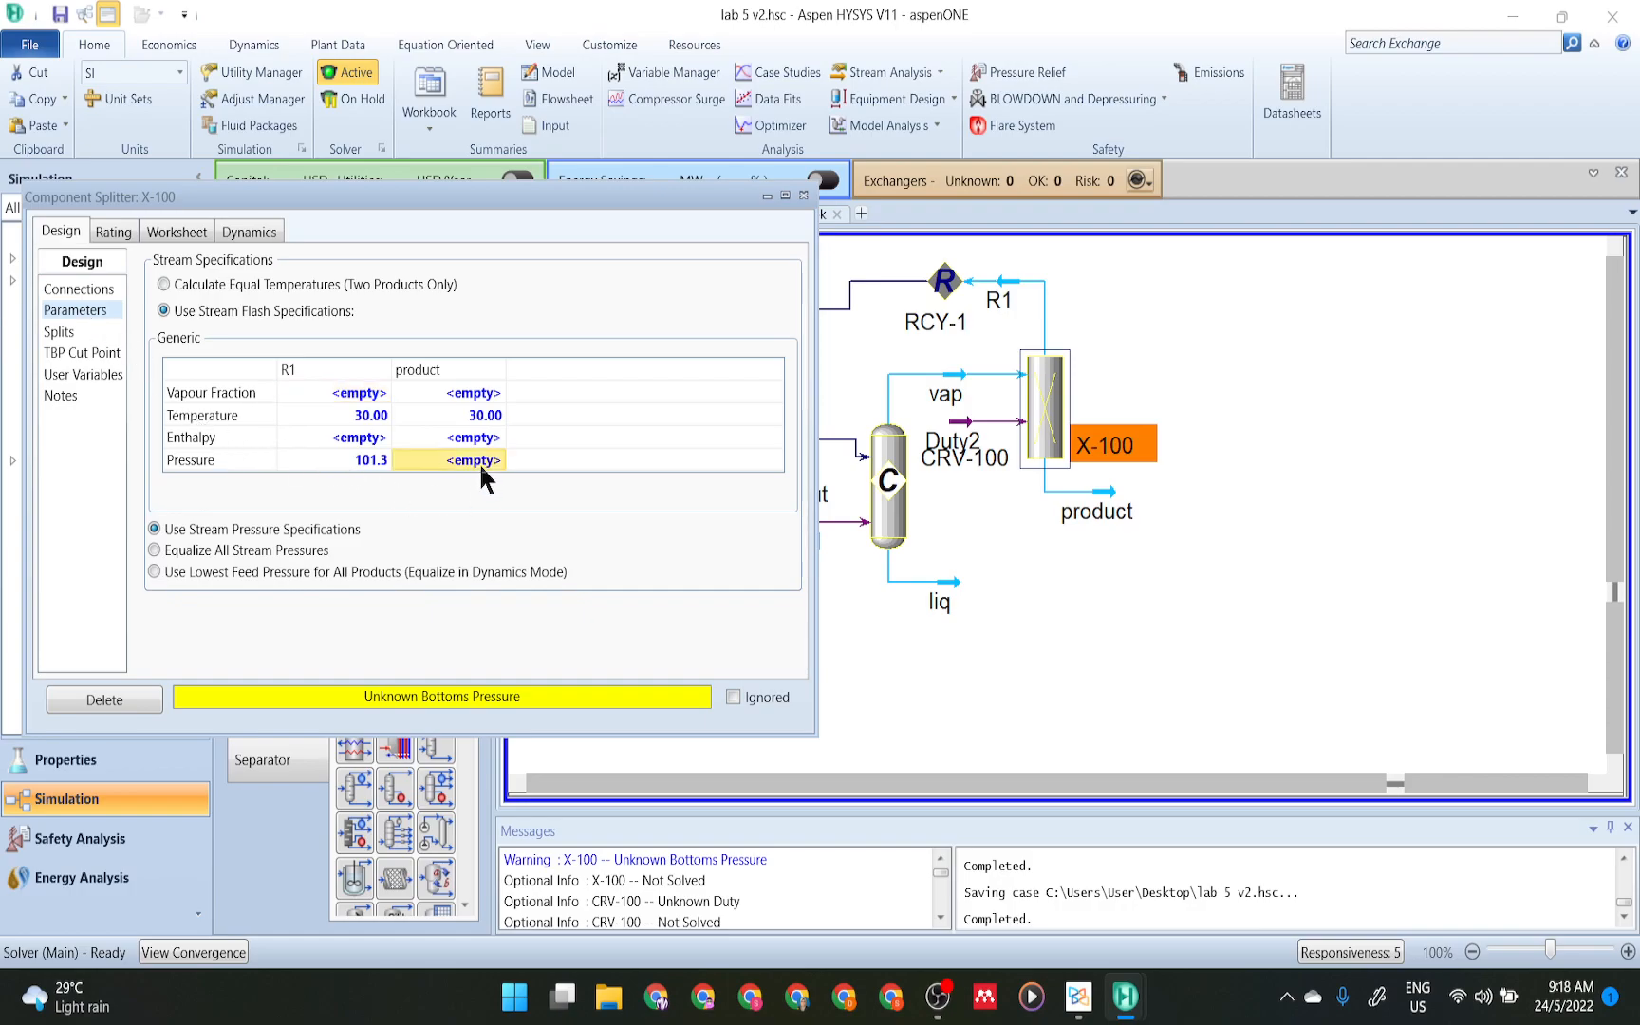
{"action": "type", "text": "1"}
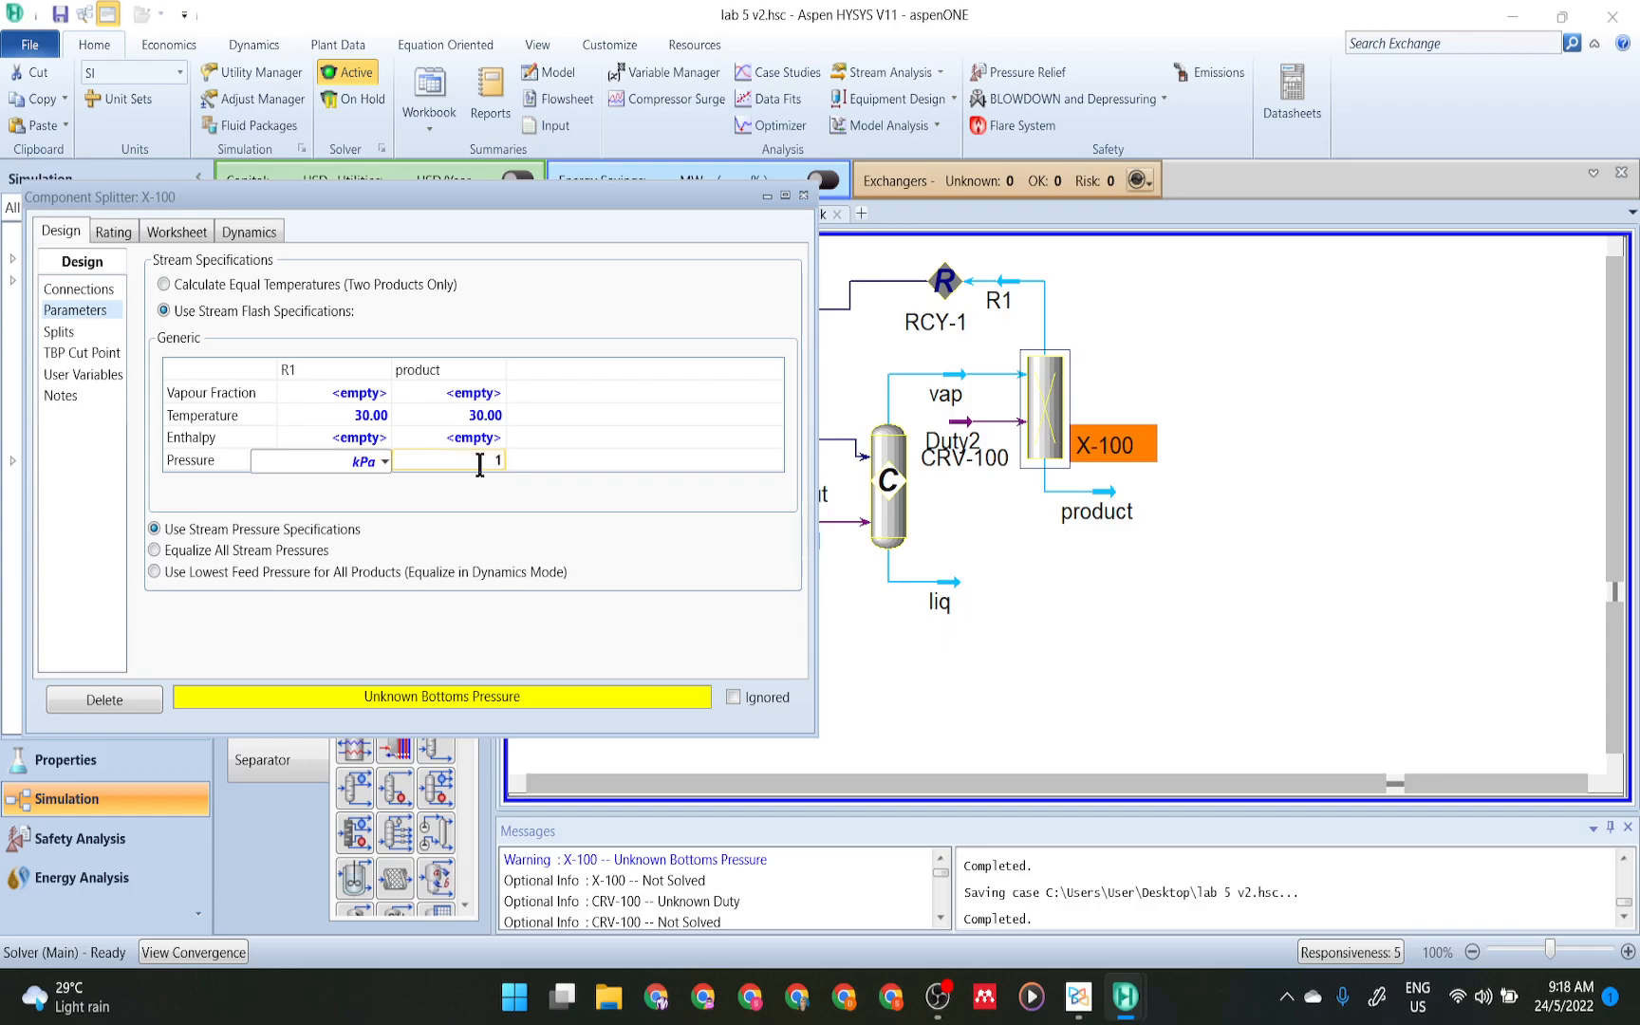
{"action": "left_click", "coordinate": [384, 462]}
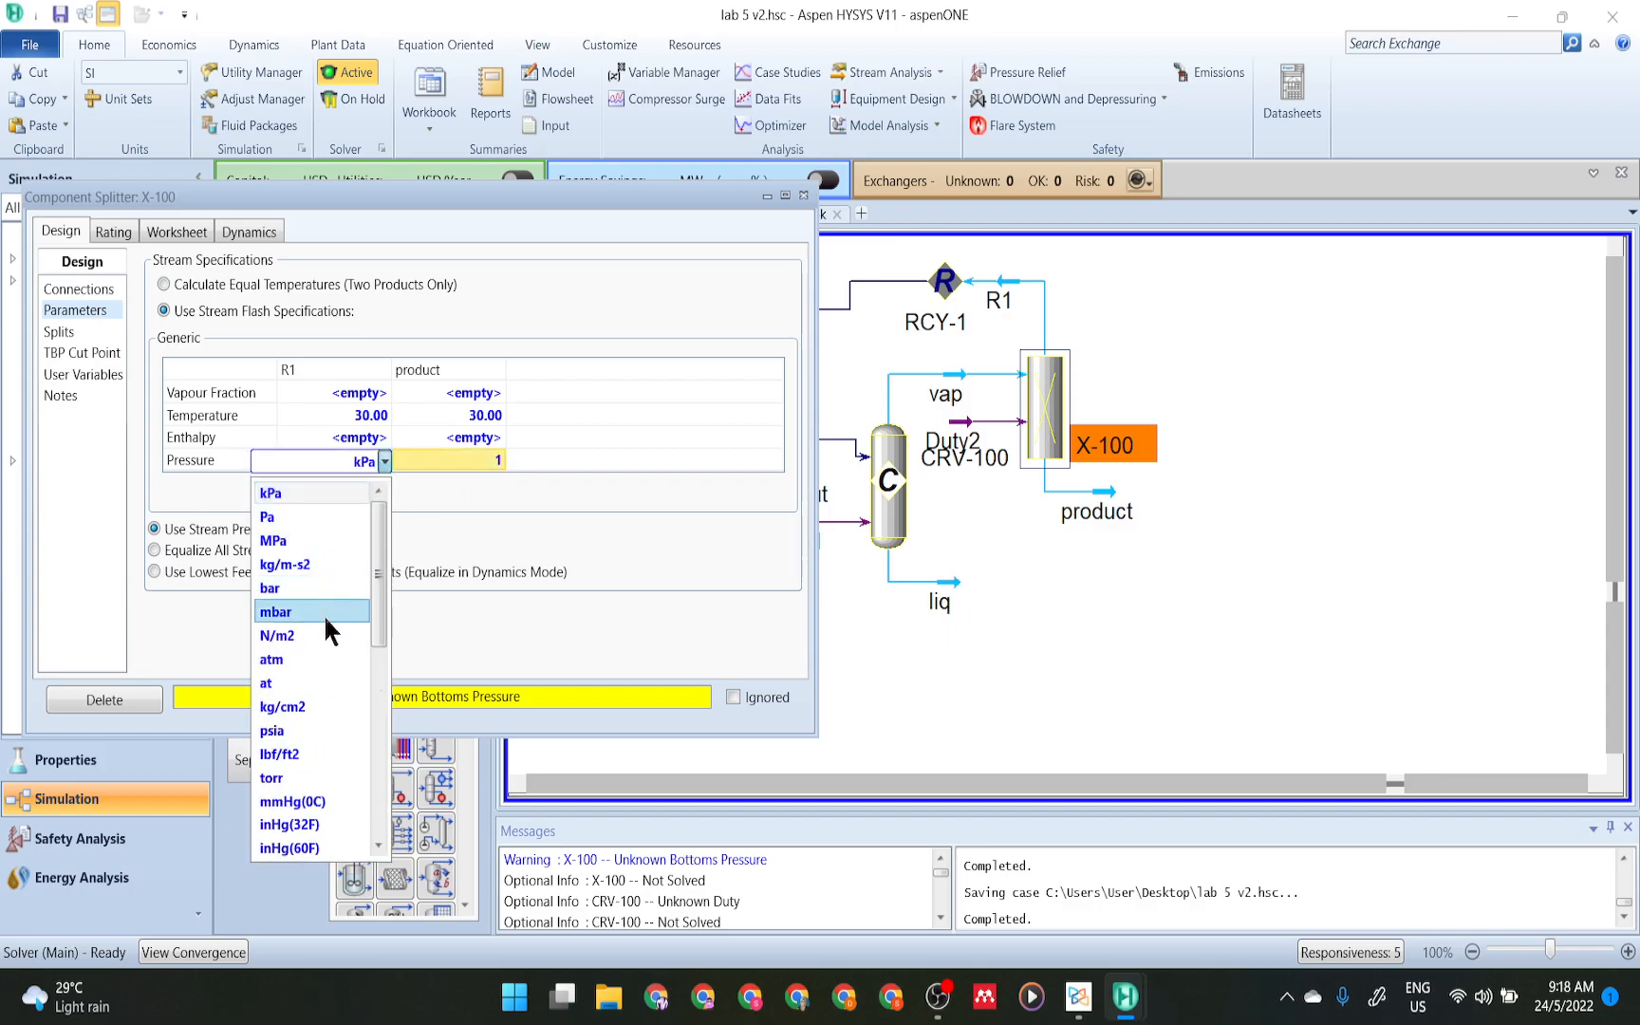
{"action": "left_click", "coordinate": [323, 660]}
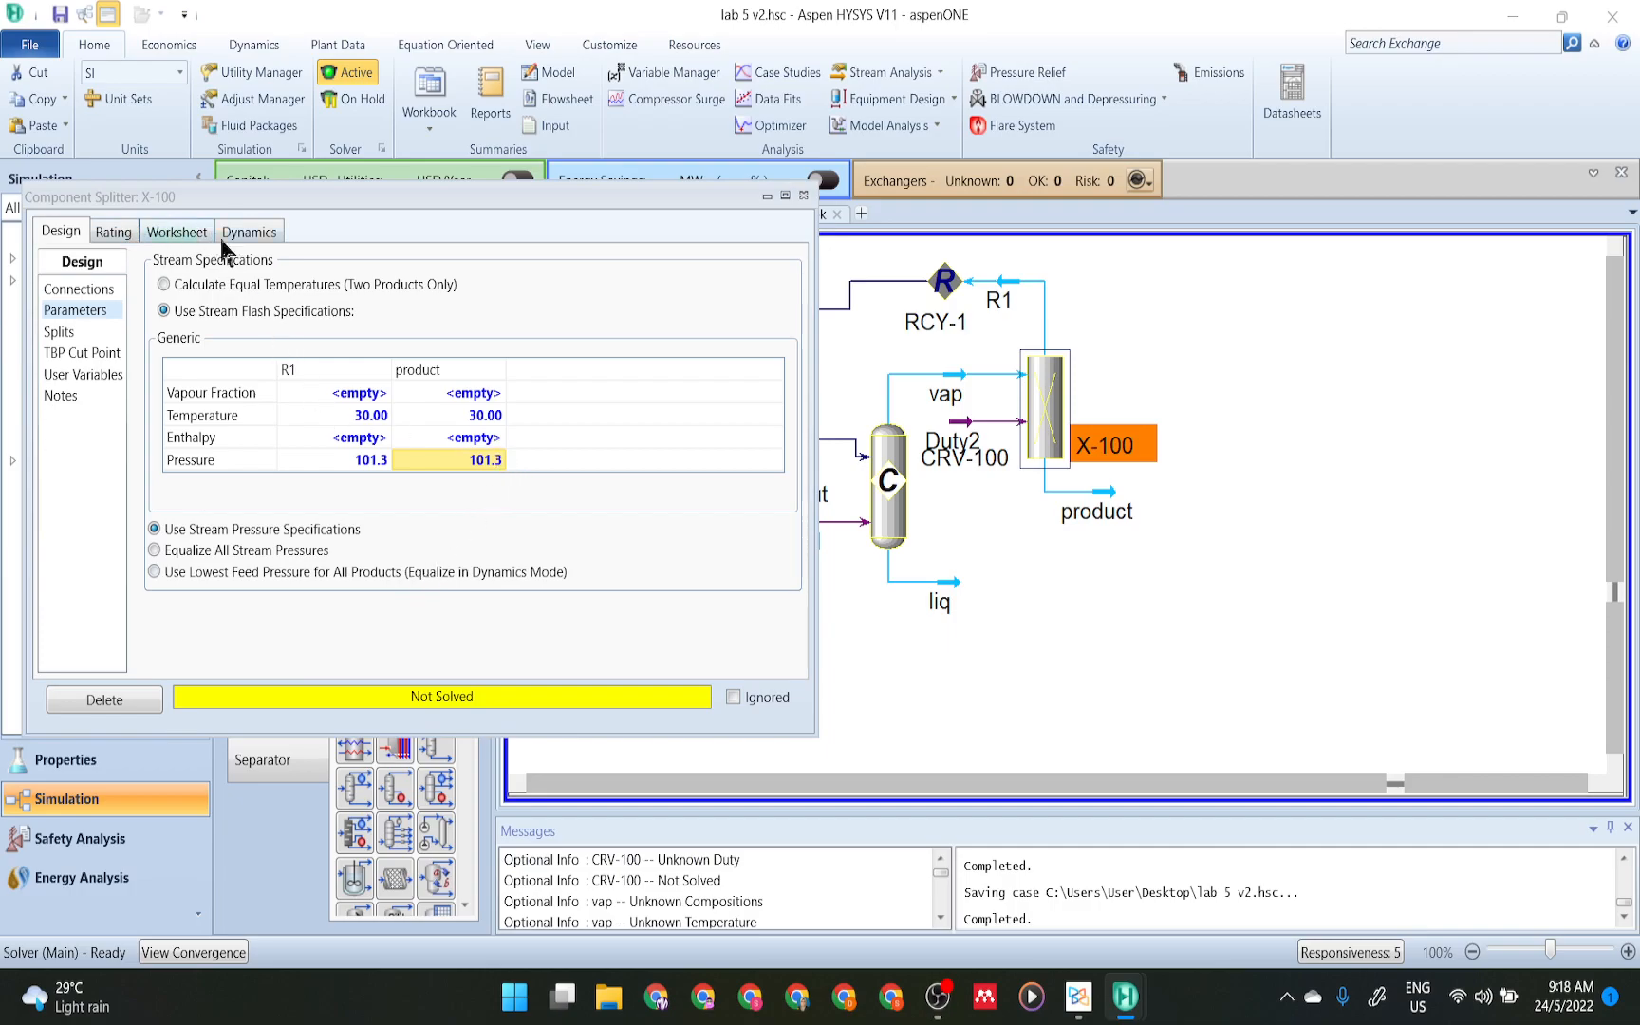
- Set the vap stream's temperature to 30 °C in splitter X-100's worksheet and close the splitter's window
{"action": "left_click", "coordinate": [183, 234]}
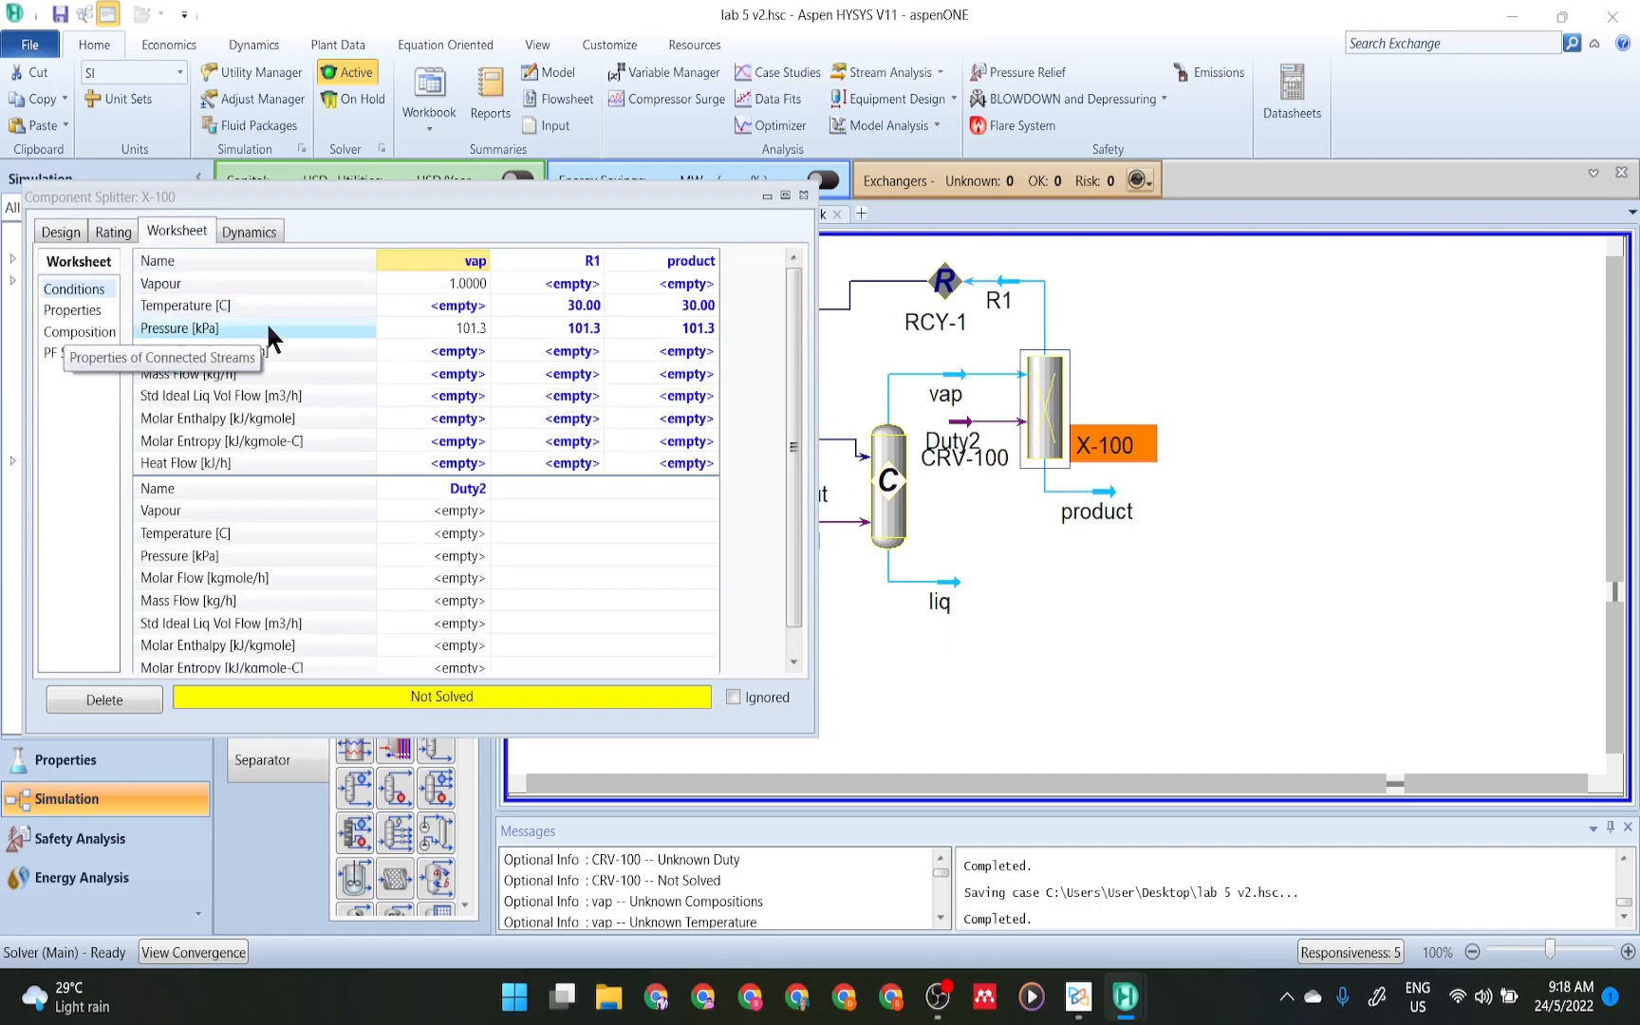
{"action": "left_click", "coordinate": [447, 307]}
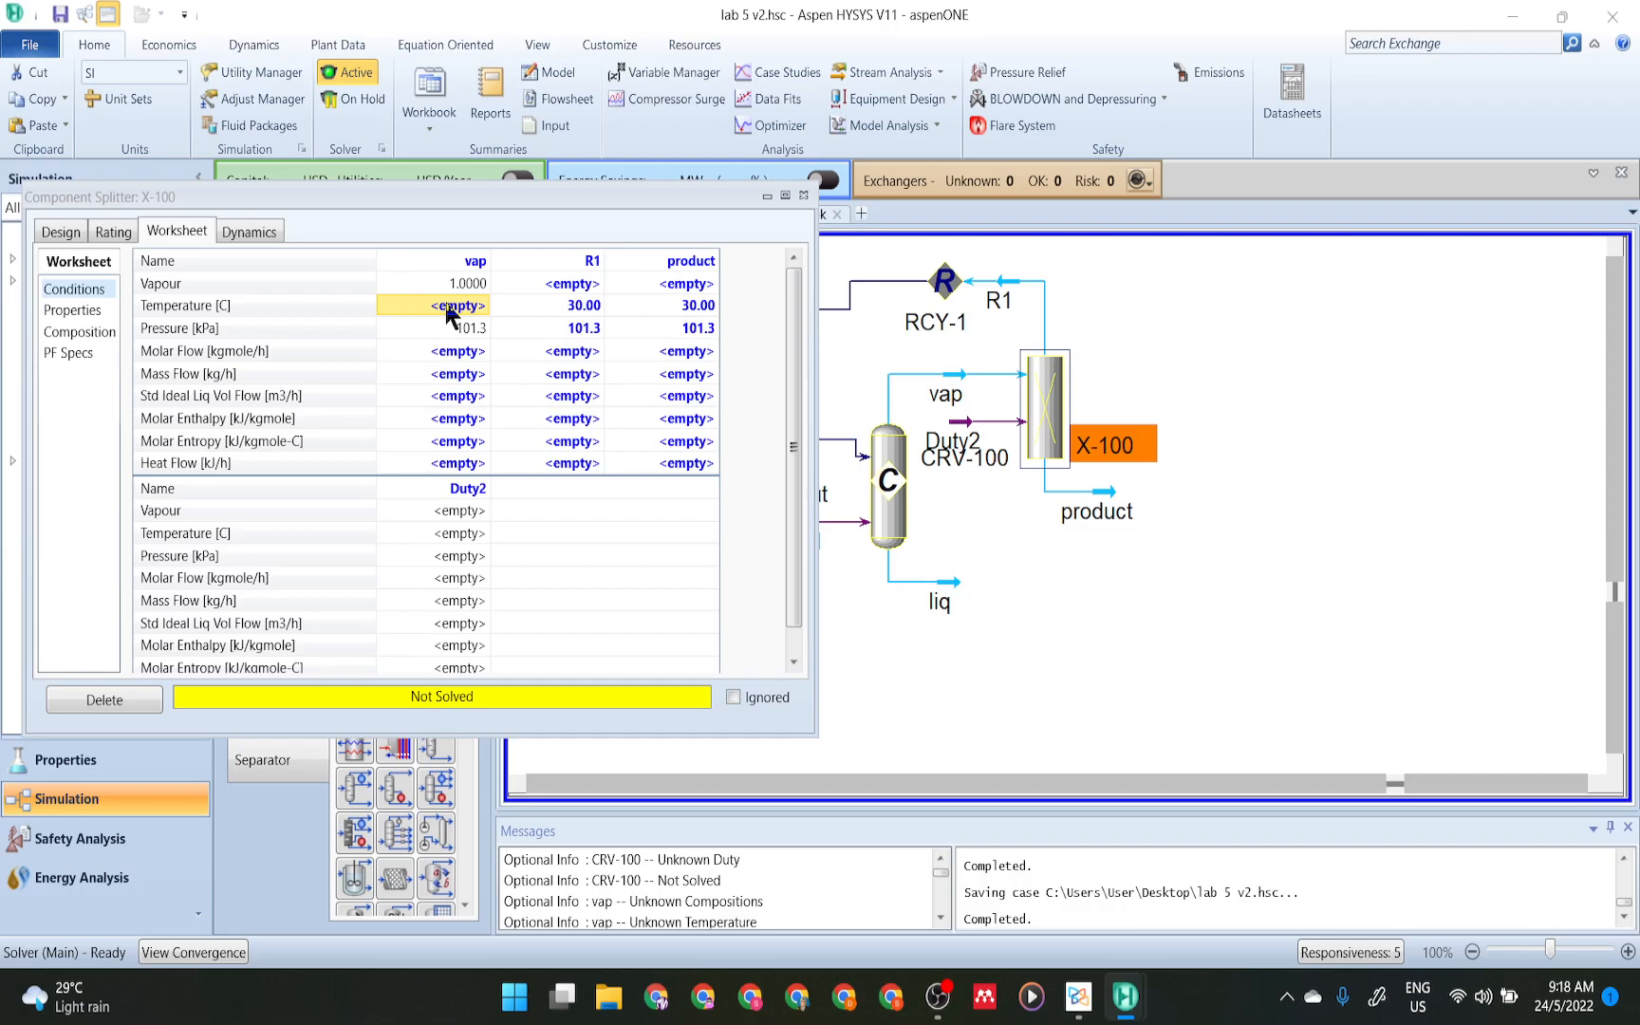
{"action": "left_click", "coordinate": [446, 308]}
{"action": "type", "text": "30"}
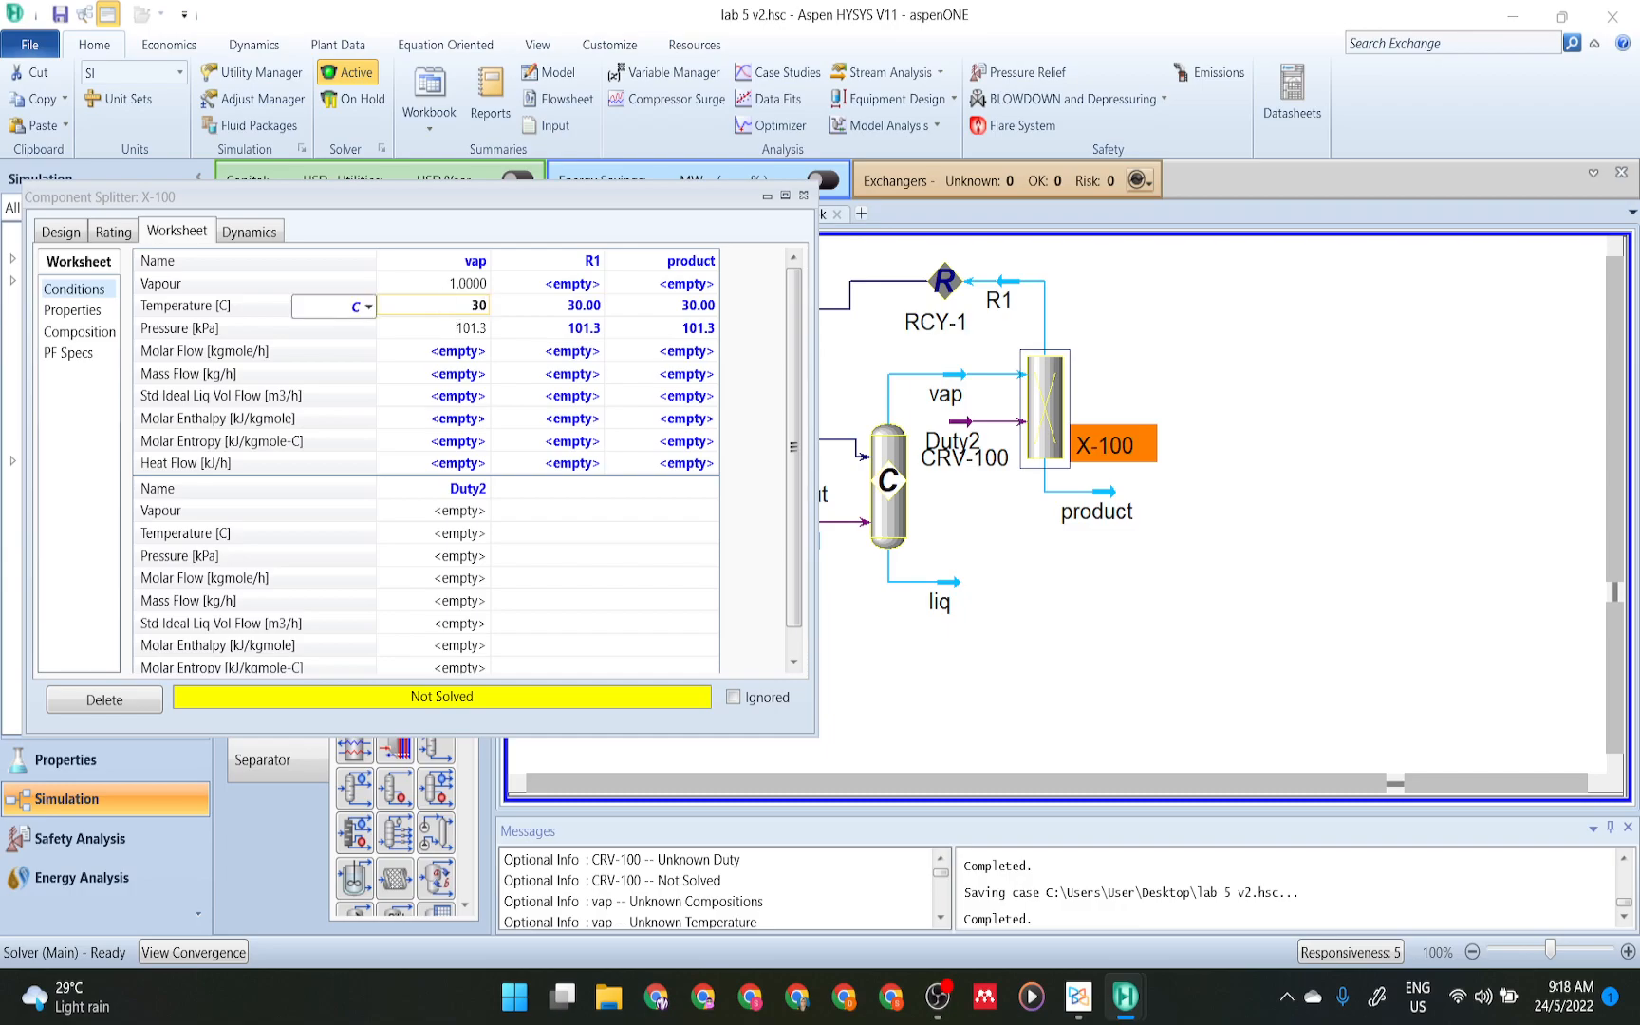
{"action": "key", "text": "Return"}
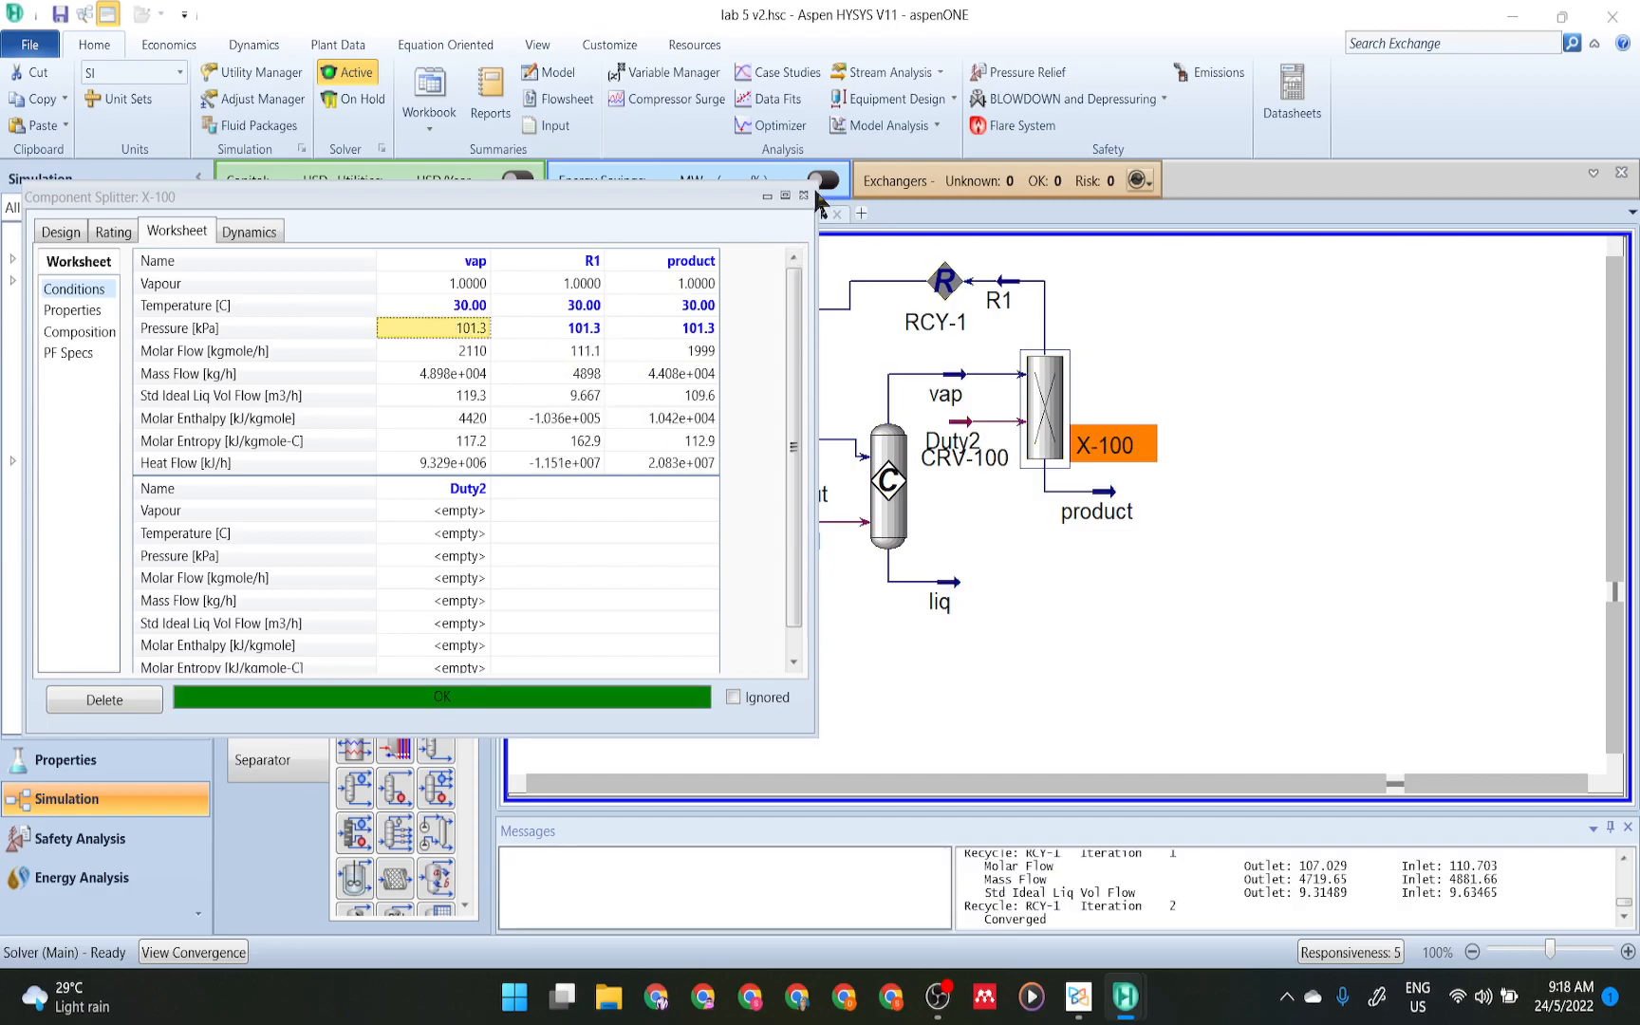
{"action": "left_click", "coordinate": [926, 685]}
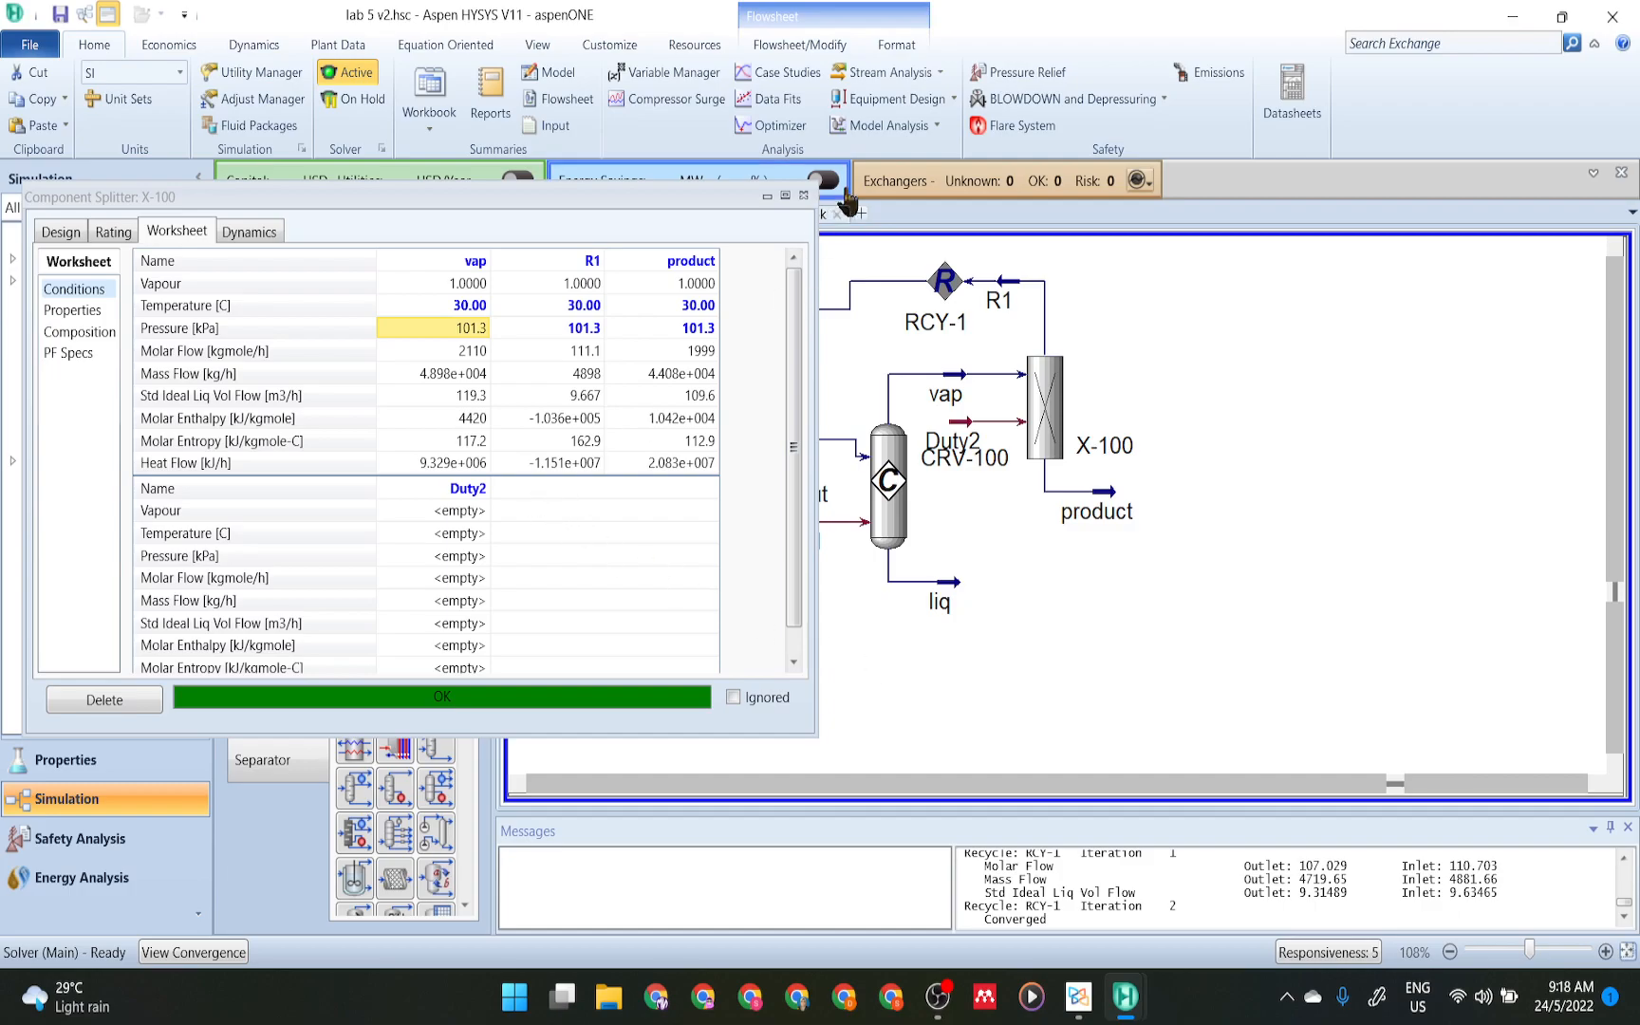
{"action": "left_click", "coordinate": [803, 196]}
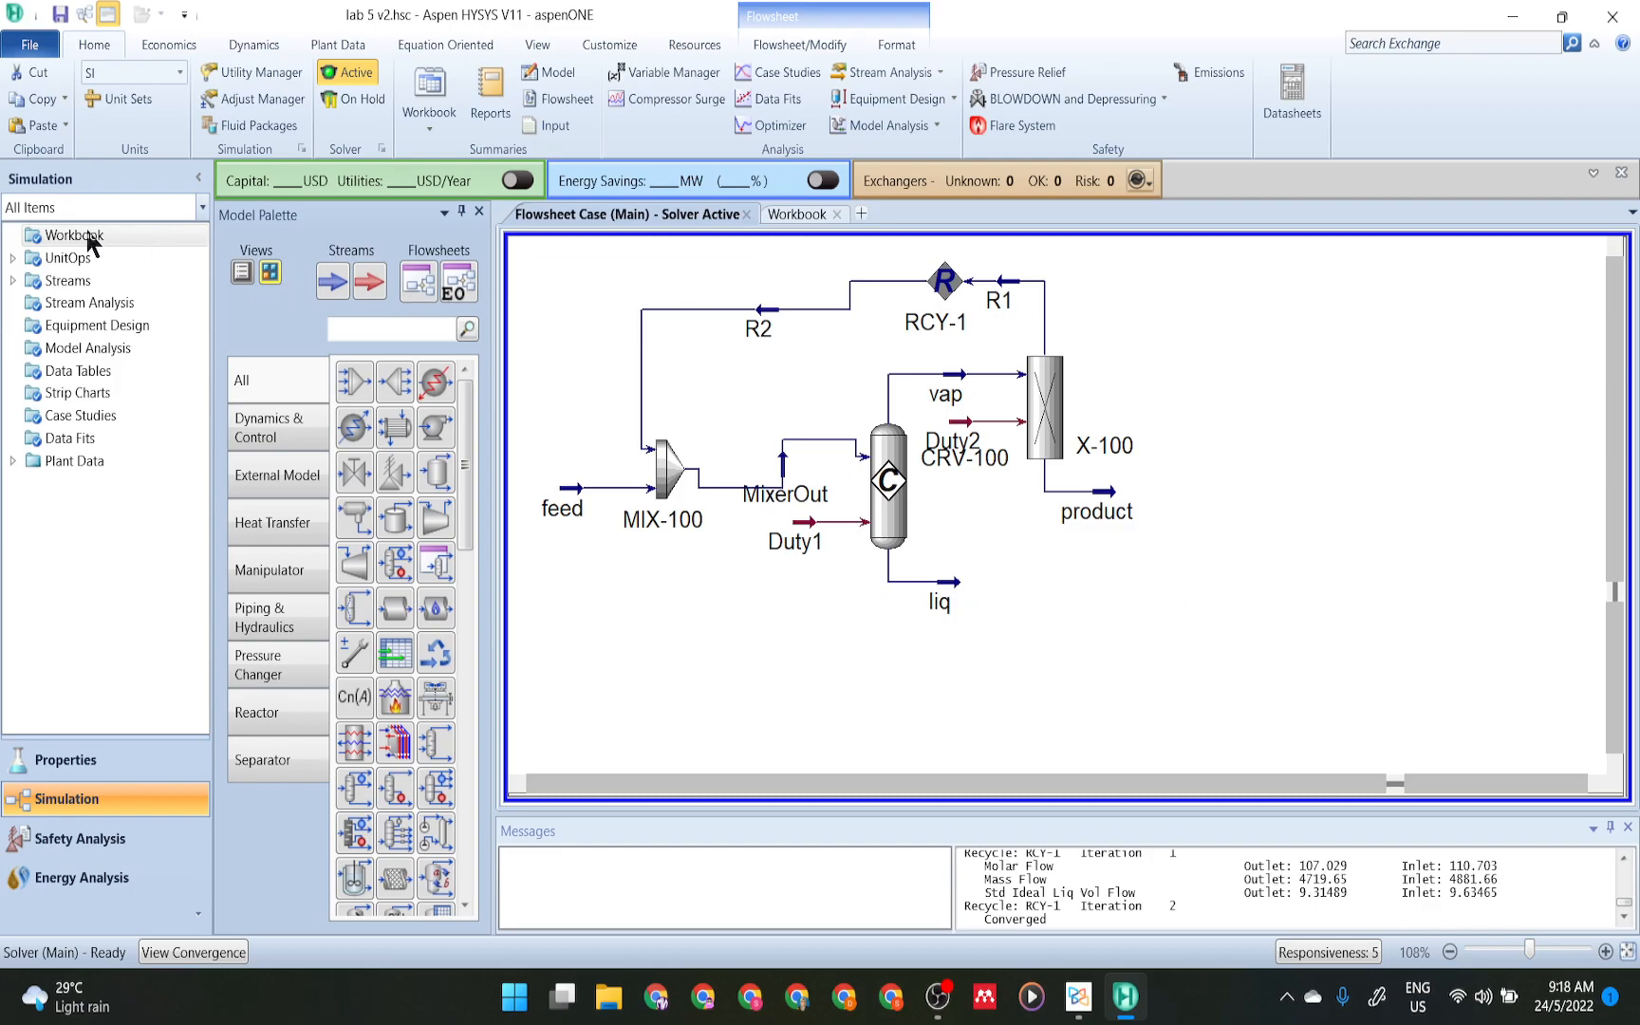
- Review the stream conditions and compositions in conversion reactor CRV-100's worksheet, and close its window
{"action": "double_click", "coordinate": [885, 495]}
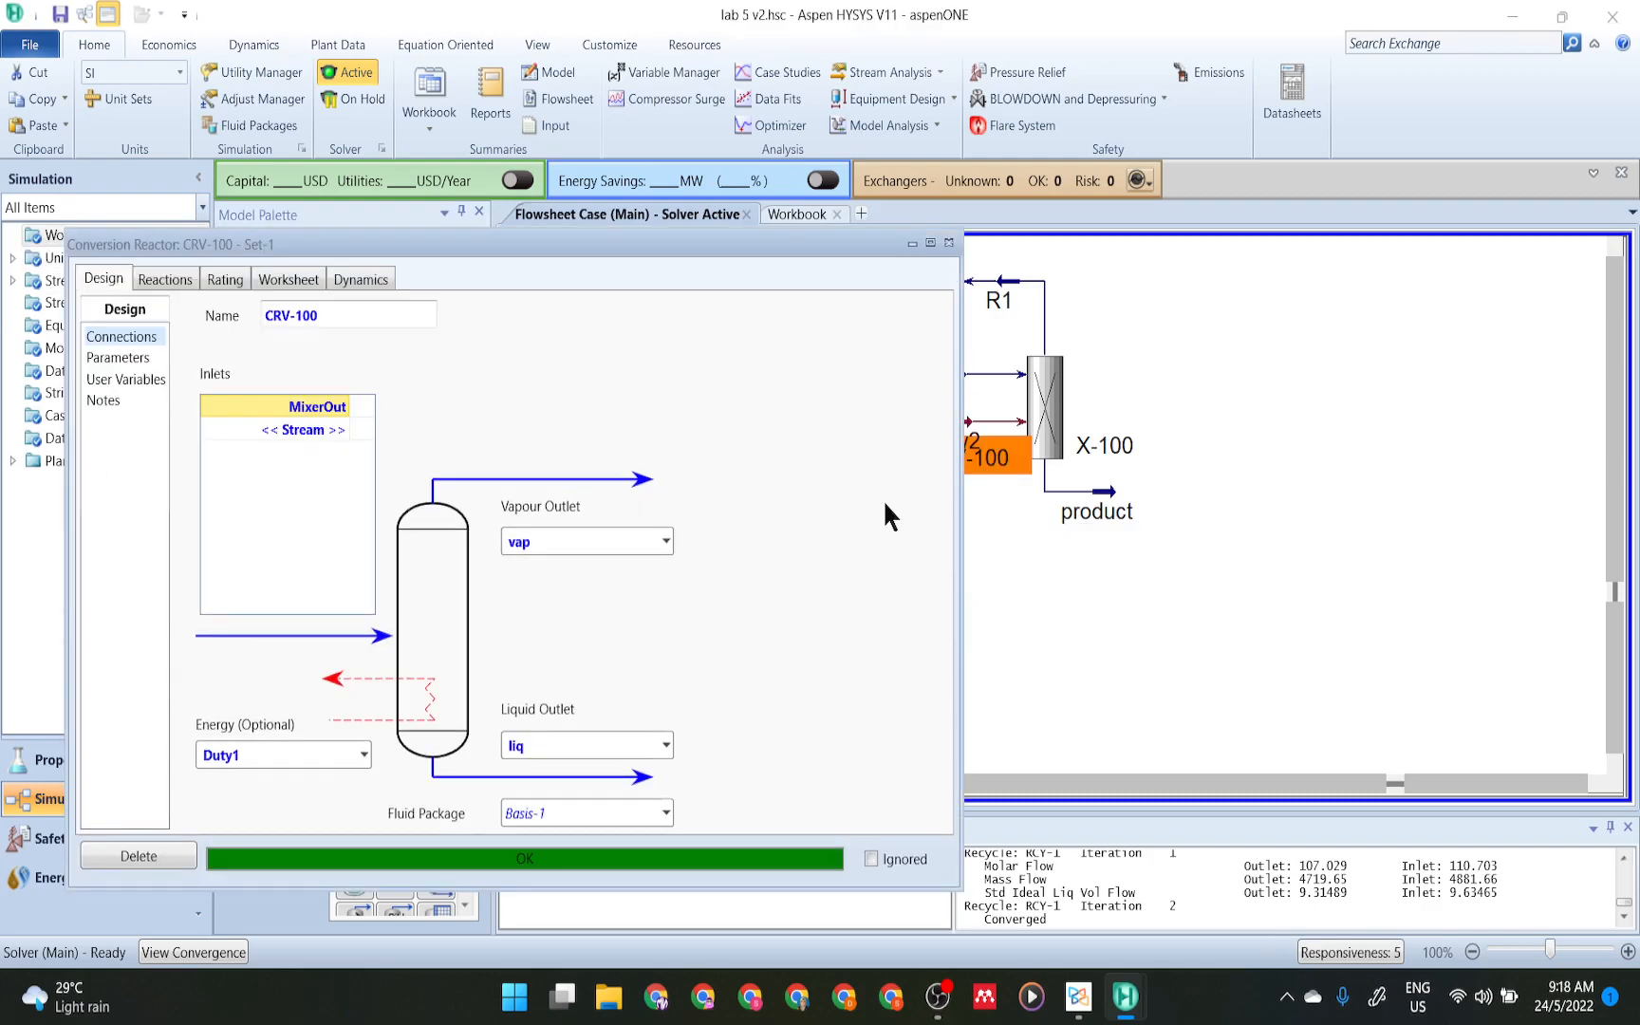
{"action": "left_click", "coordinate": [292, 279]}
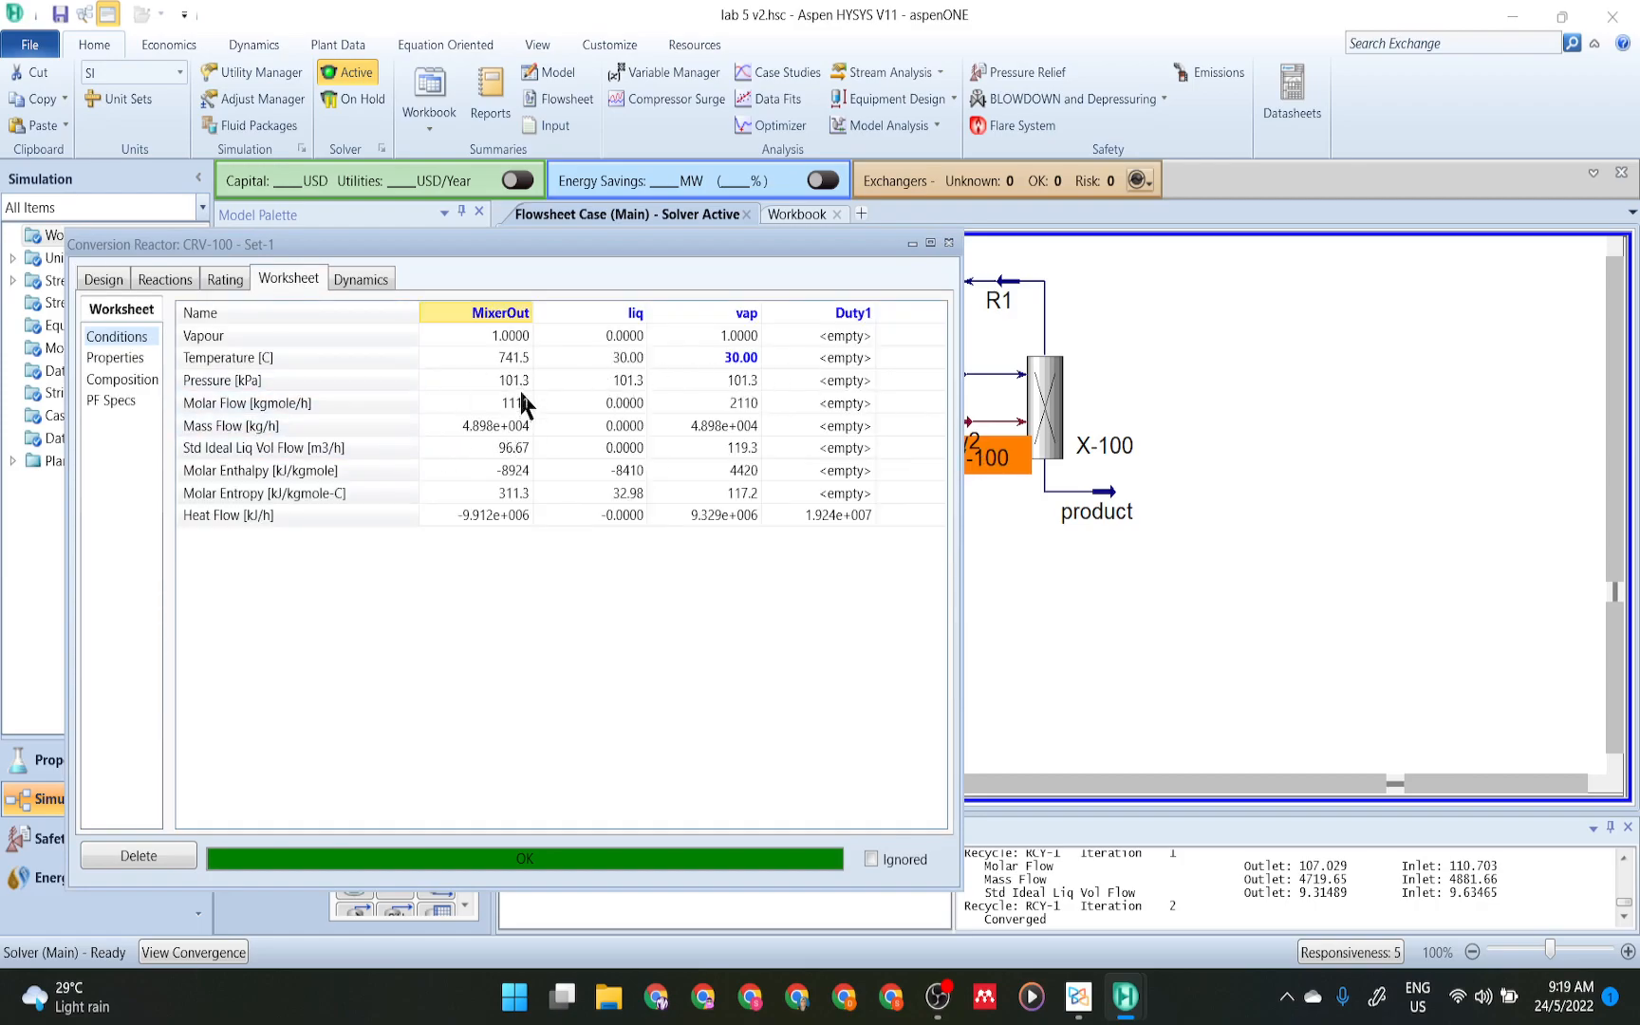
{"action": "left_click", "coordinate": [122, 381]}
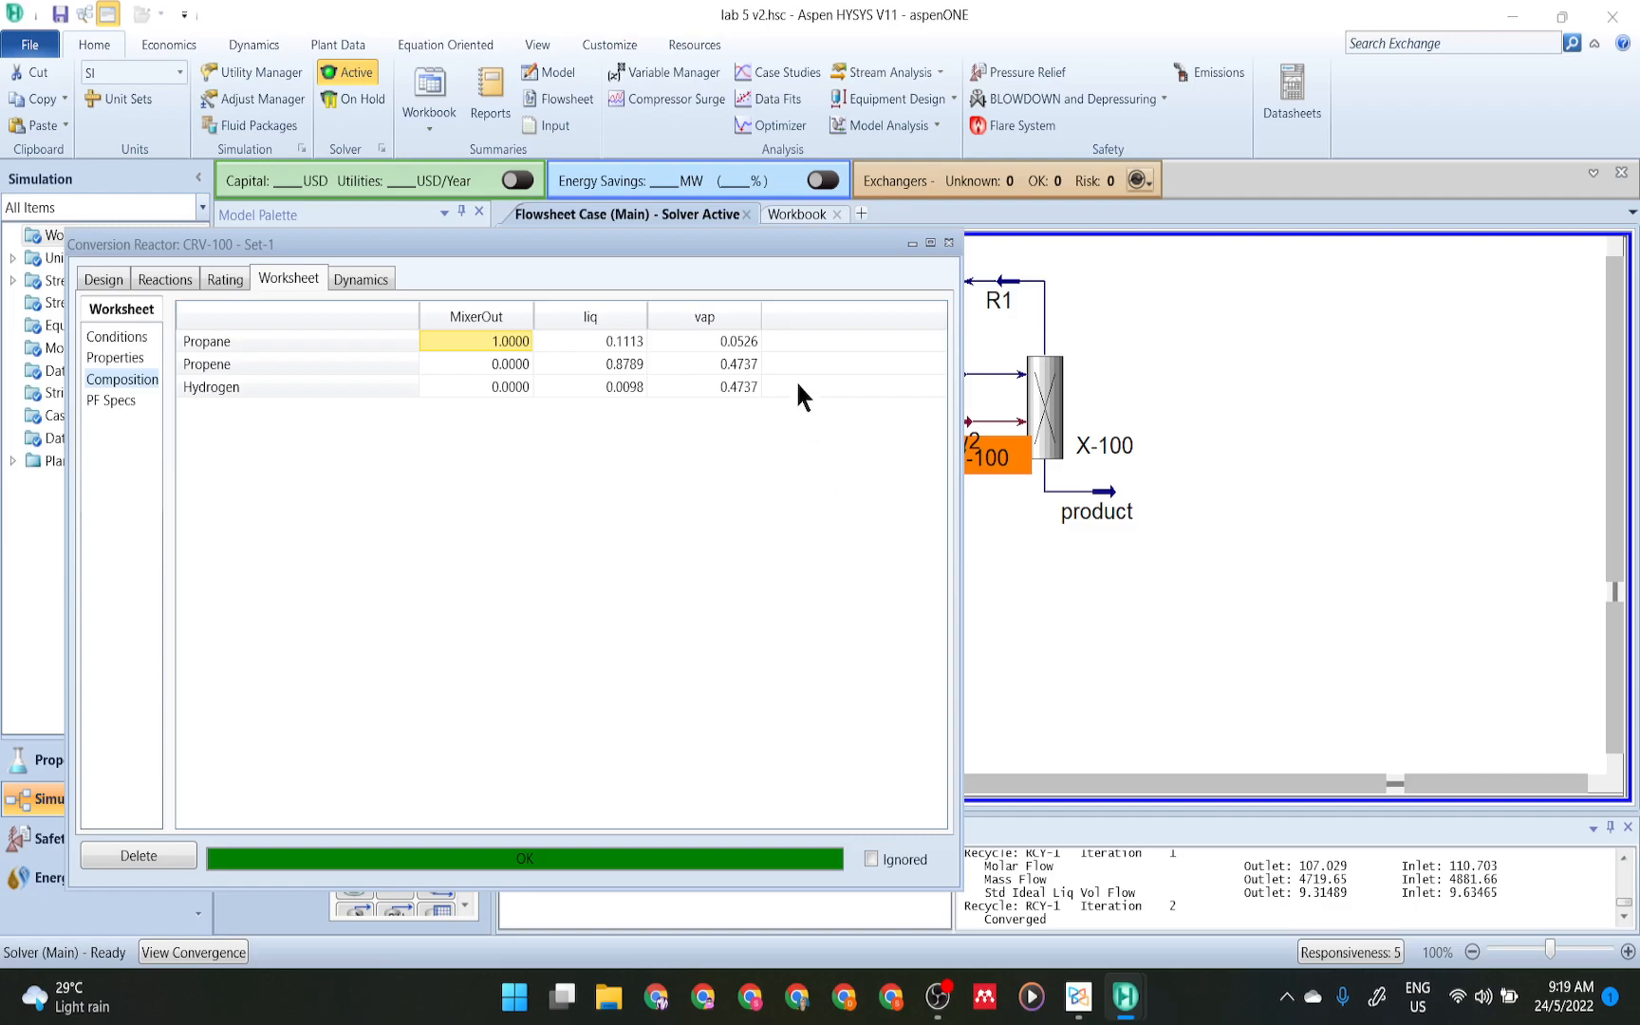
{"action": "left_click", "coordinate": [948, 244]}
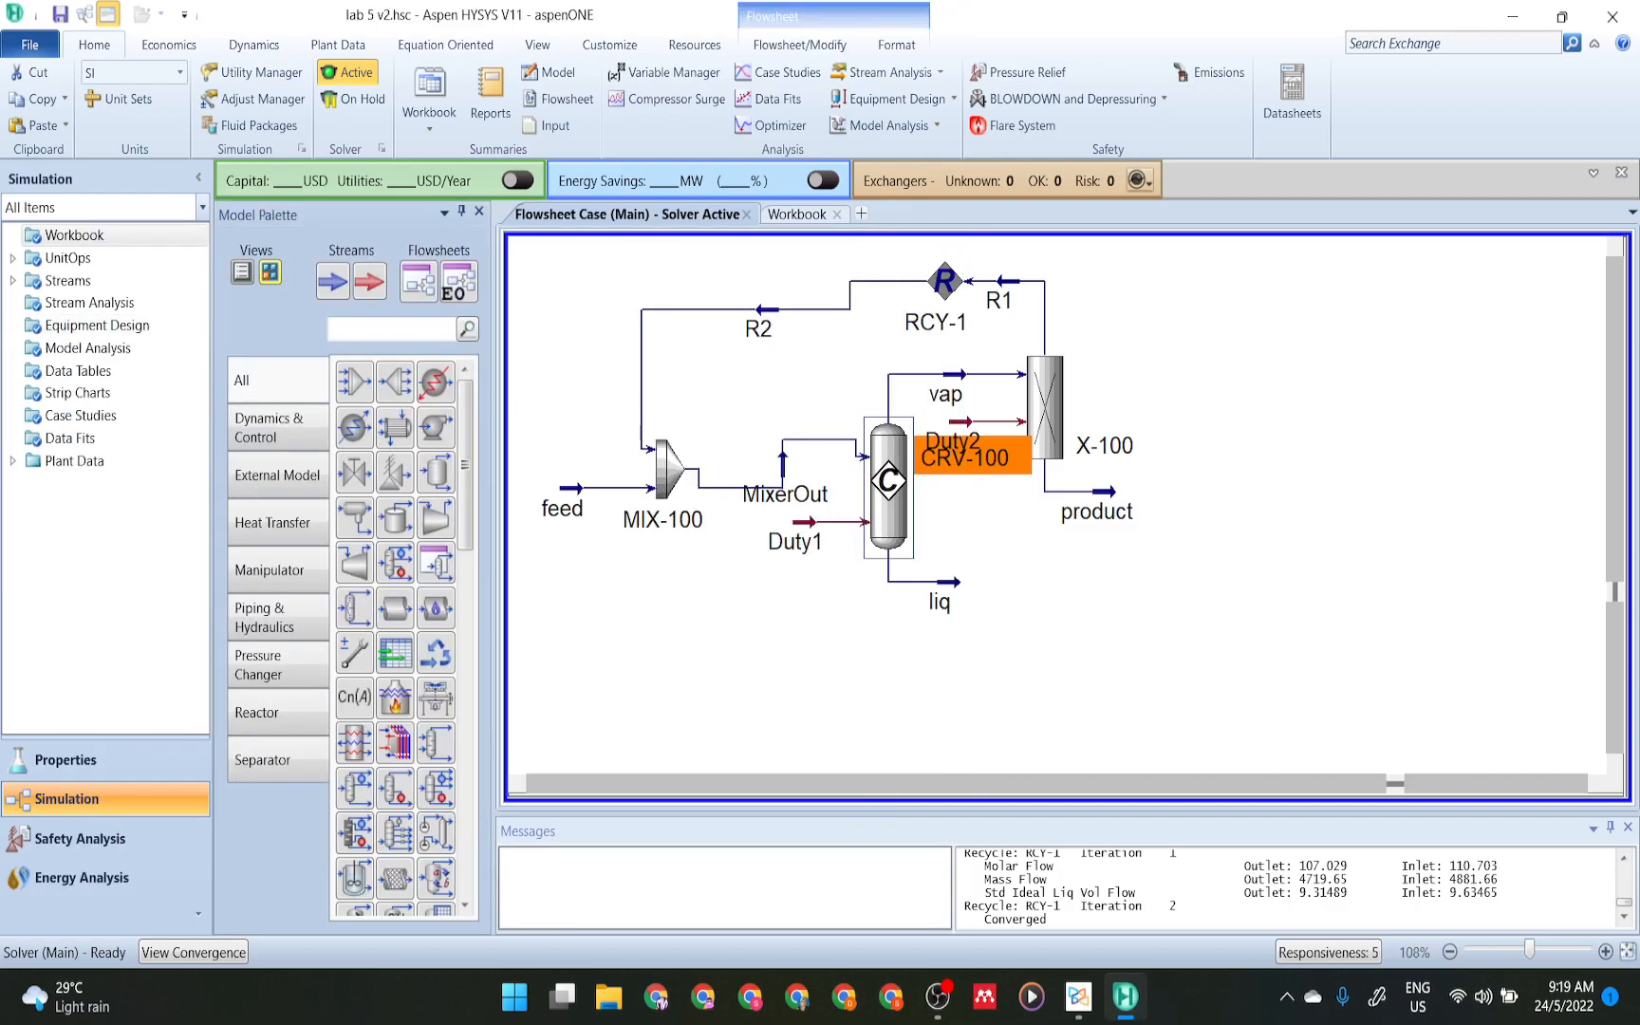